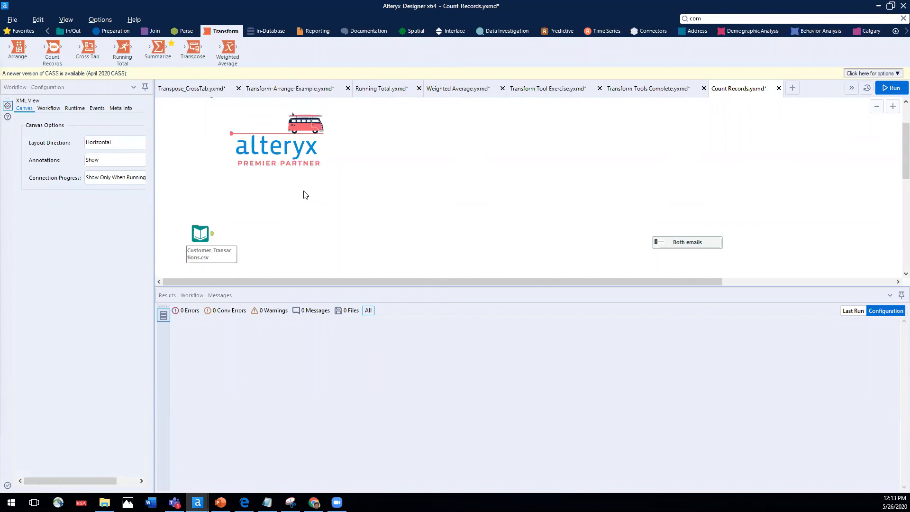
Step: Add a Browse tool after the Customer_Transactions.csv input, space it slightly apart, and run the Count Records workflow
{"action": "scroll", "coordinate": [305, 194], "scroll_direction": "up", "scroll_amount": 3}
{"action": "scroll", "coordinate": [305, 195], "scroll_direction": "down", "scroll_amount": 2}
{"action": "left_click", "coordinate": [200, 234]}
{"action": "right_click", "coordinate": [213, 256]}
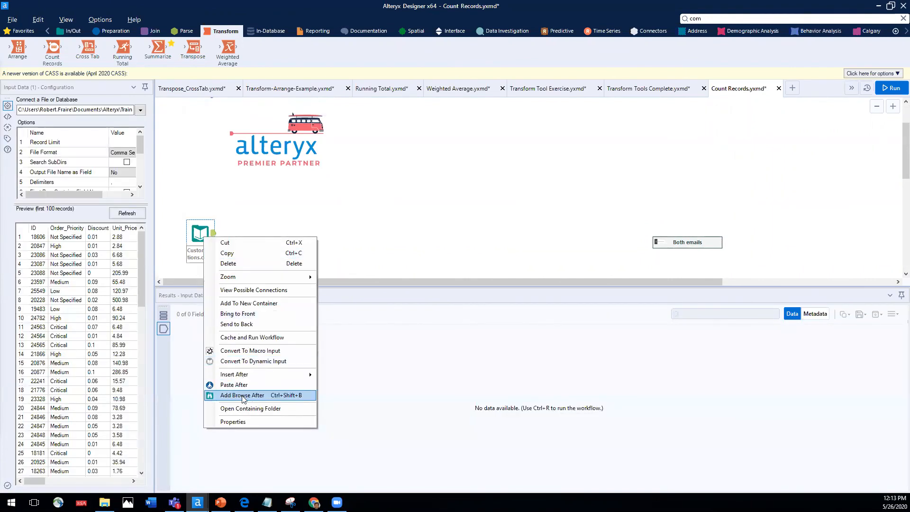
{"action": "left_click", "coordinate": [244, 395]}
{"action": "left_click_drag", "start_coordinate": [246, 231], "coordinate": [268, 231]}
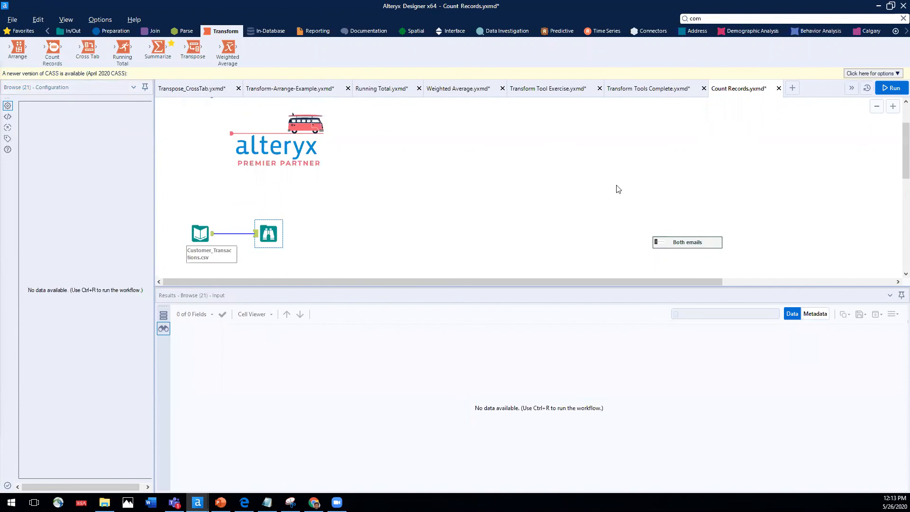
{"action": "left_click", "coordinate": [893, 88]}
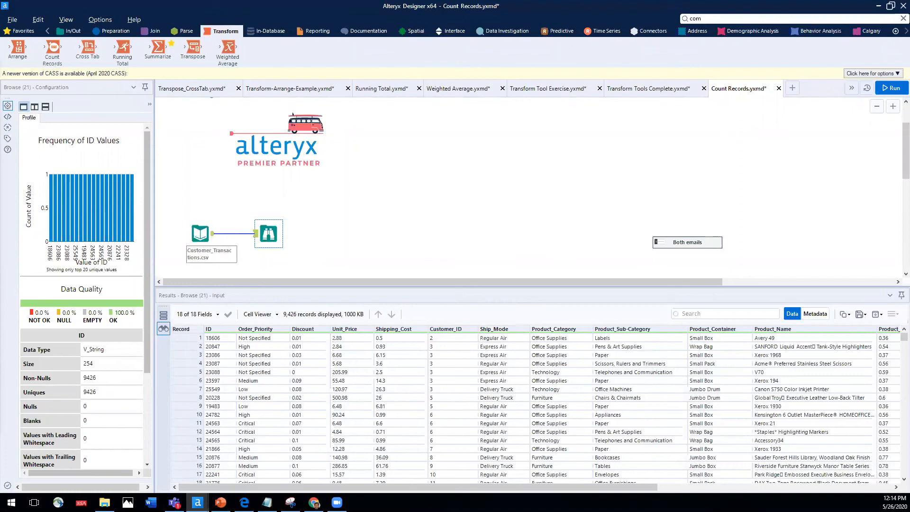
{"action": "scroll", "coordinate": [440, 221], "scroll_direction": "down", "scroll_amount": 1}
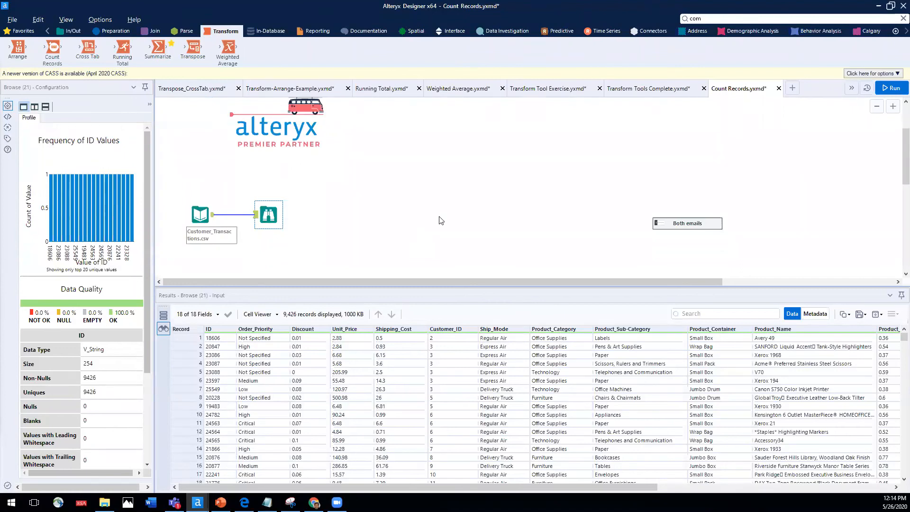
{"action": "scroll", "coordinate": [439, 221], "scroll_direction": "down", "scroll_amount": 3}
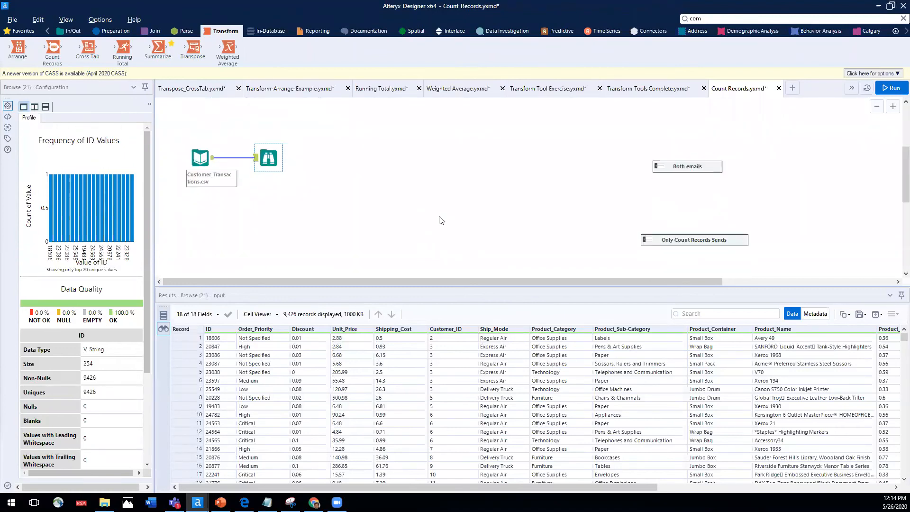
{"action": "scroll", "coordinate": [439, 220], "scroll_direction": "up", "scroll_amount": 7}
{"action": "scroll", "coordinate": [278, 205], "scroll_direction": "down", "scroll_amount": 5}
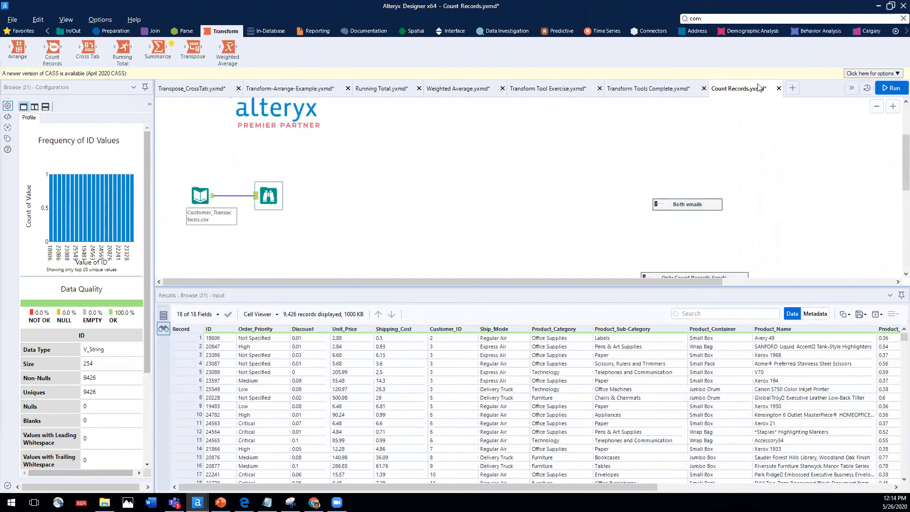
Step: Switch to the Transpose_CrossTab workflow and show its input tool's data preview in a widened configuration pane
{"action": "left_click", "coordinate": [191, 90]}
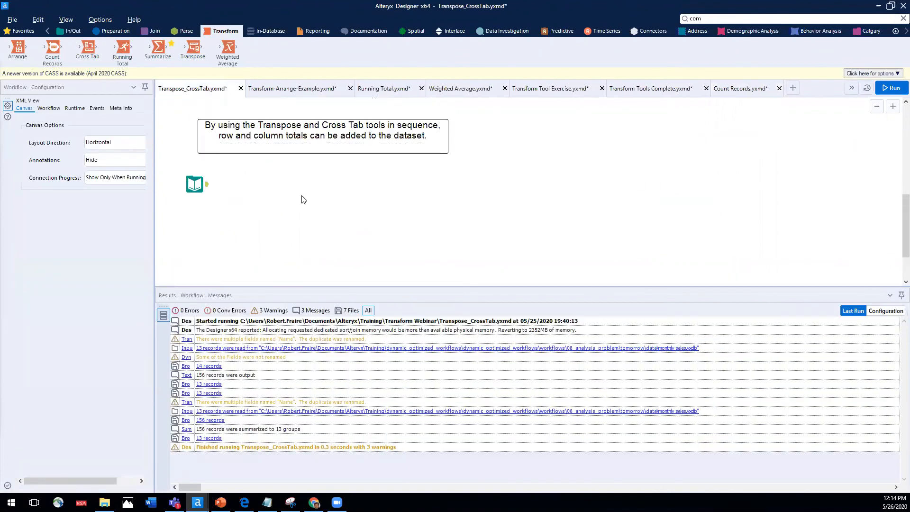
{"action": "left_click", "coordinate": [194, 184]}
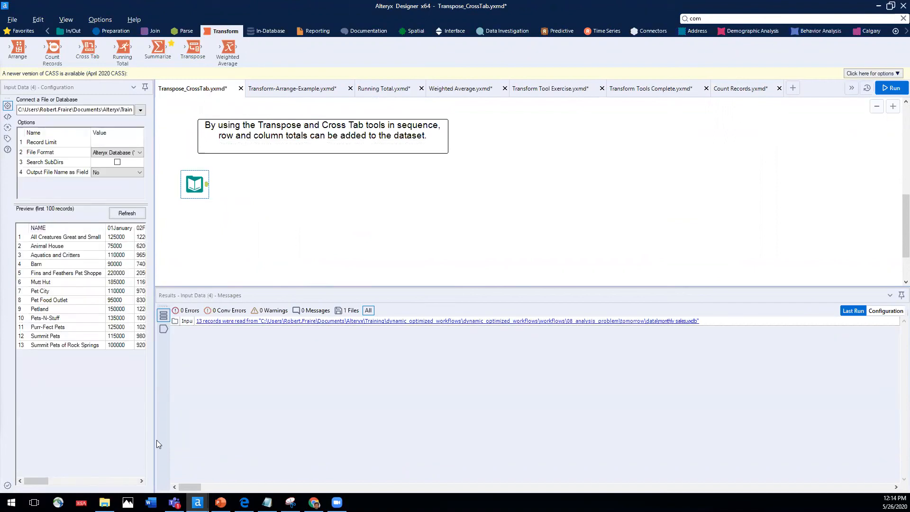
{"action": "left_click_drag", "start_coordinate": [155, 438], "coordinate": [260, 440]}
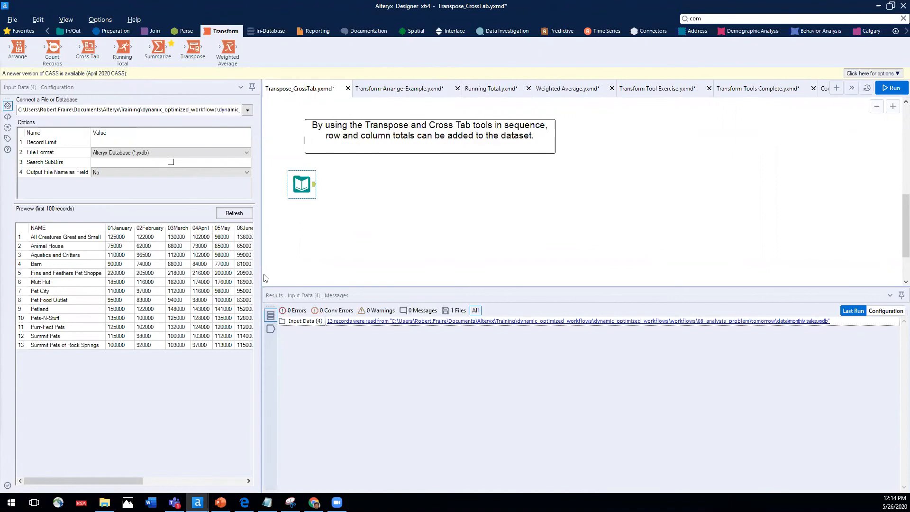
Step: Connect a new Transpose tool to the input tool and check the input's output data
{"action": "left_click_drag", "start_coordinate": [193, 48], "coordinate": [371, 184]}
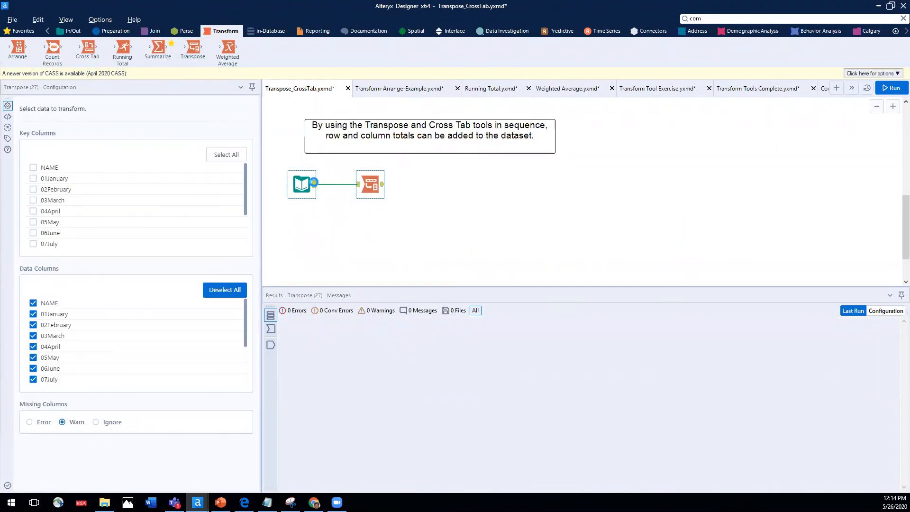
{"action": "left_click", "coordinate": [314, 183]}
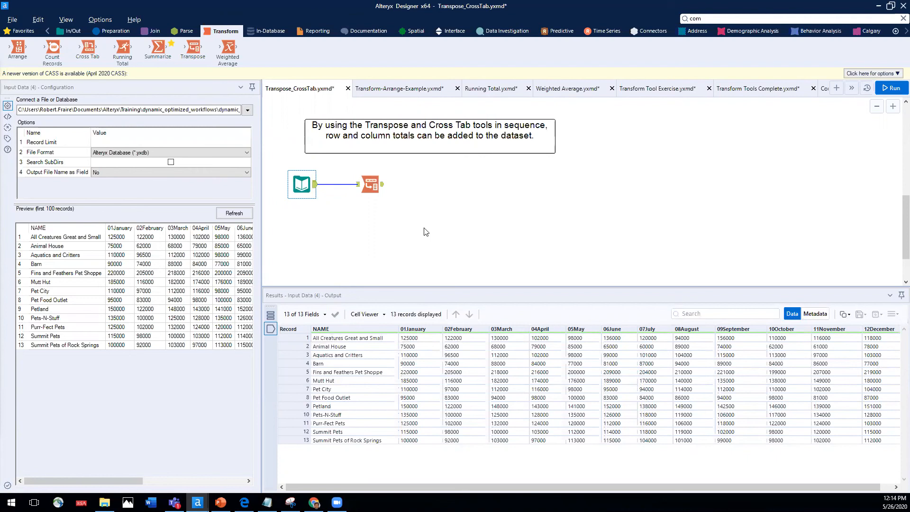
{"action": "left_click", "coordinate": [371, 188]}
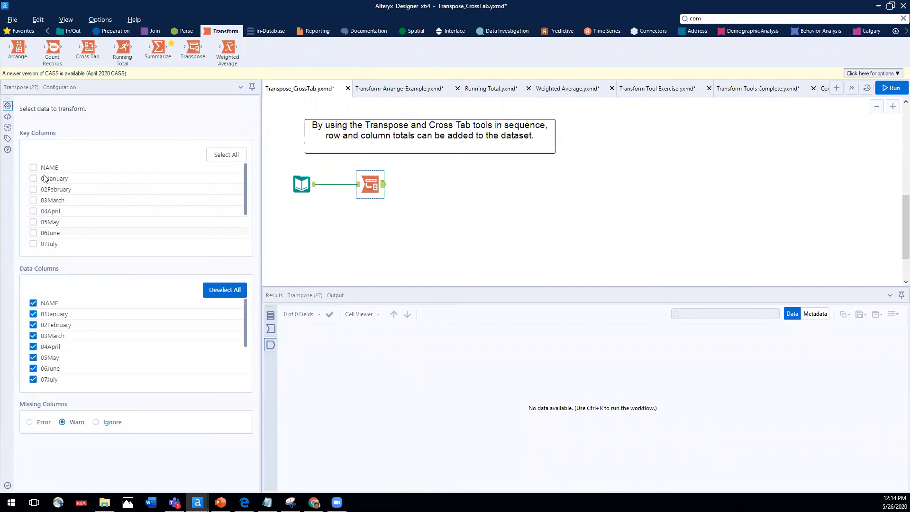
Step: Paste the copied Transpose diagram comment onto the empty canvas area beside the workflow
{"action": "scroll", "coordinate": [533, 240], "scroll_direction": "down", "scroll_amount": 1}
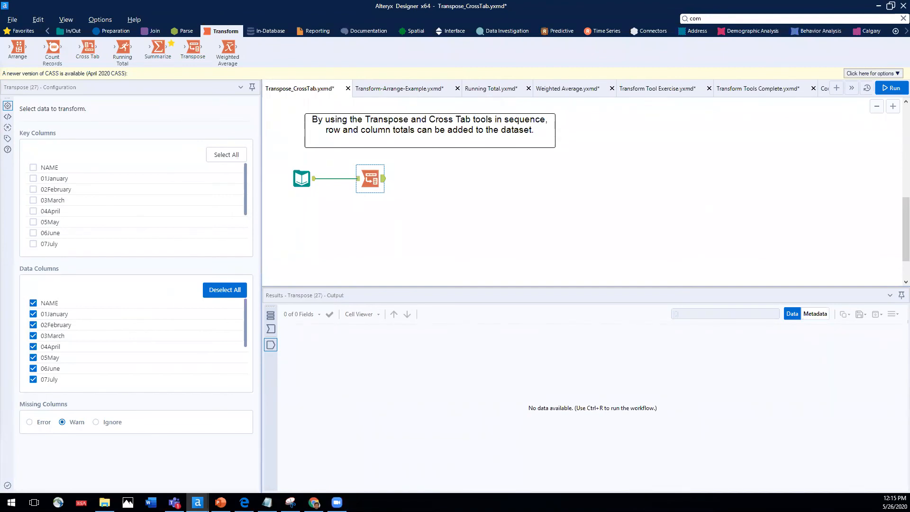
{"action": "right_click", "coordinate": [584, 172]}
{"action": "left_click", "coordinate": [605, 177]}
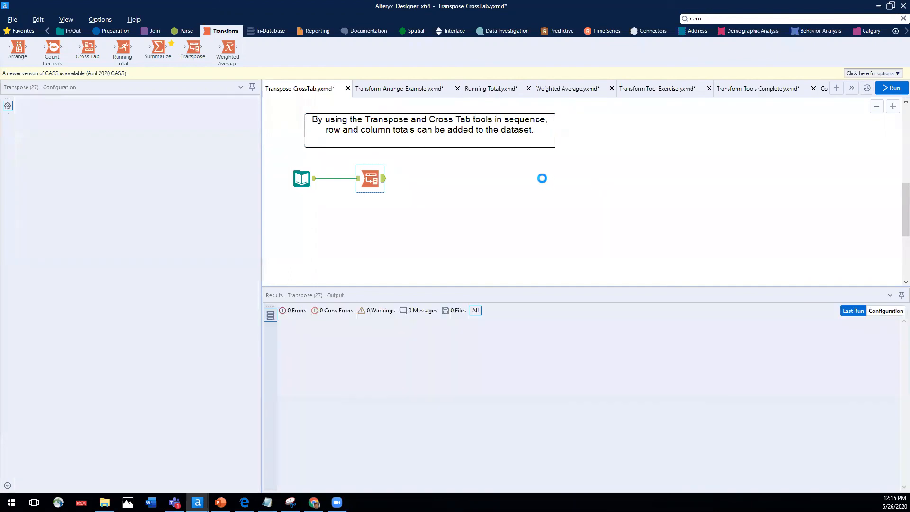
{"action": "left_click_drag", "start_coordinate": [611, 168], "coordinate": [611, 157]}
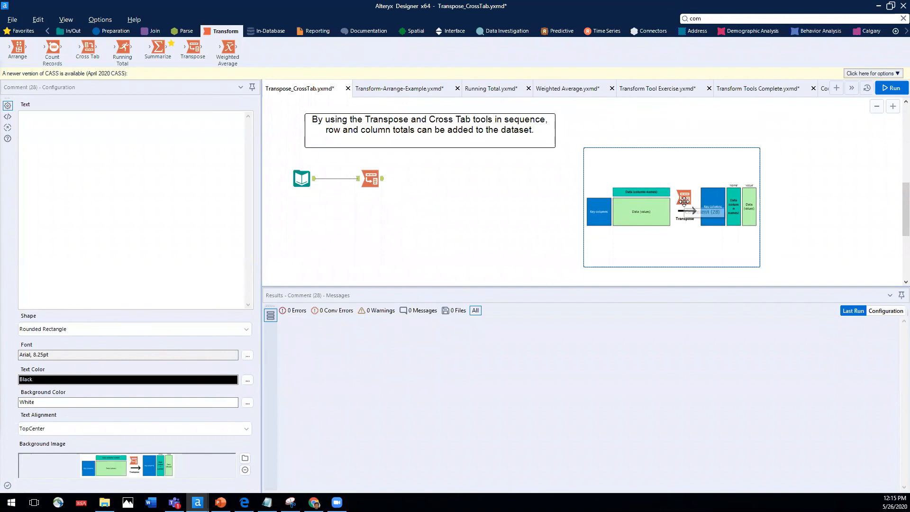
Step: Configure the Transpose tool with NAME as the key column and all month columns as data columns
{"action": "left_click", "coordinate": [371, 177]}
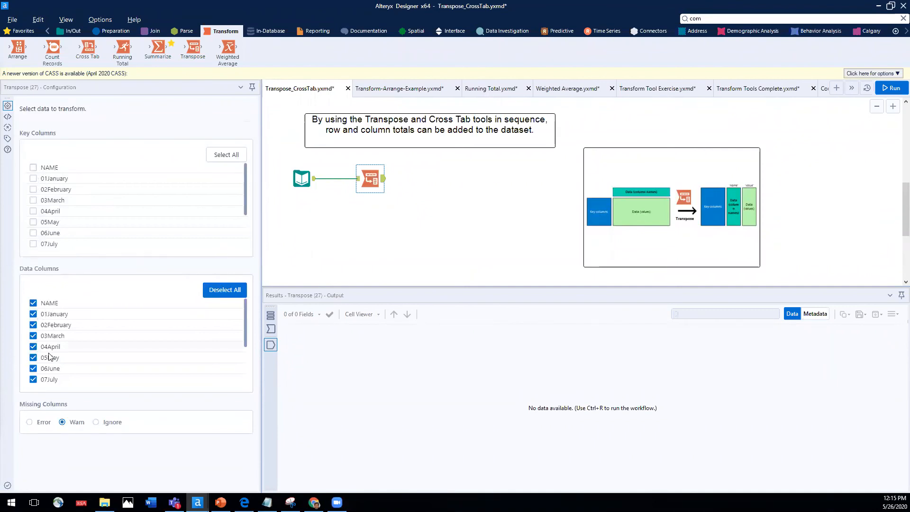
{"action": "left_click", "coordinate": [33, 168]}
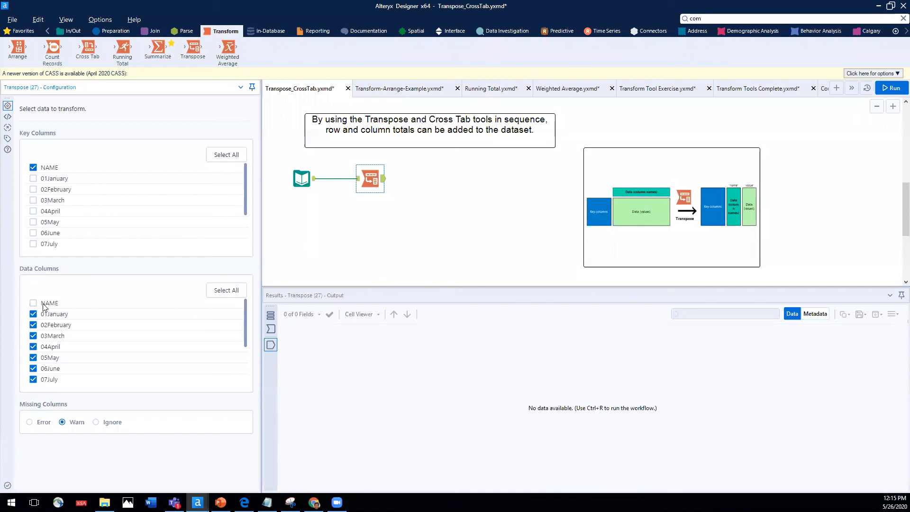
{"action": "scroll", "coordinate": [67, 355], "scroll_direction": "down", "scroll_amount": 3}
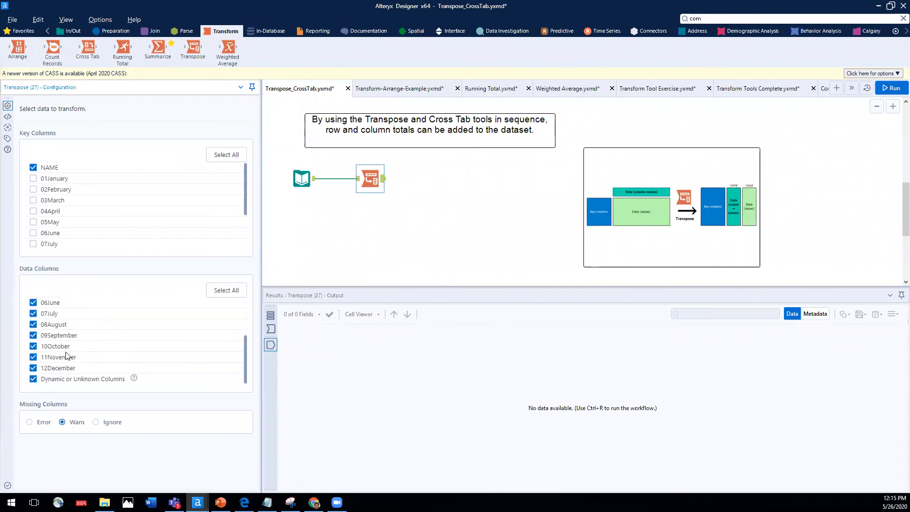
{"action": "scroll", "coordinate": [66, 355], "scroll_direction": "up", "scroll_amount": 3}
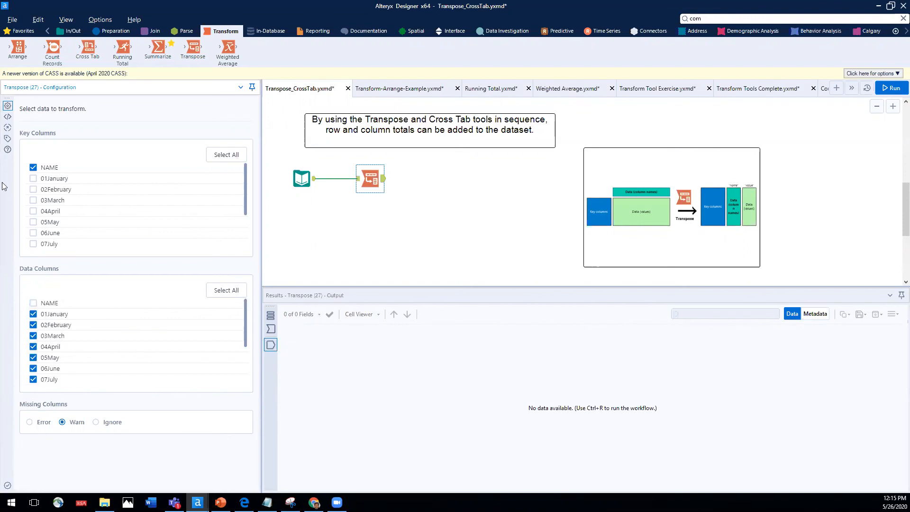
Step: Add a Browse tool after the Transpose tool and run the workflow
{"action": "right_click", "coordinate": [371, 177]}
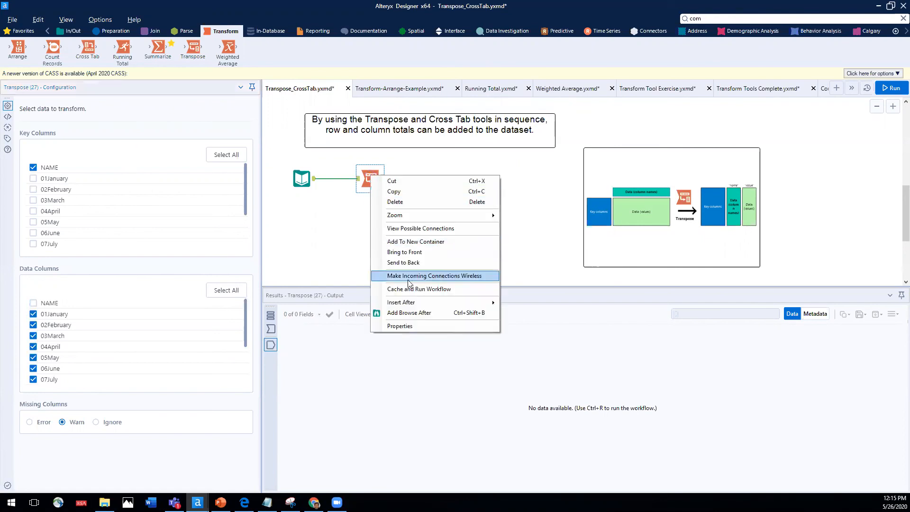
{"action": "left_click", "coordinate": [409, 313]}
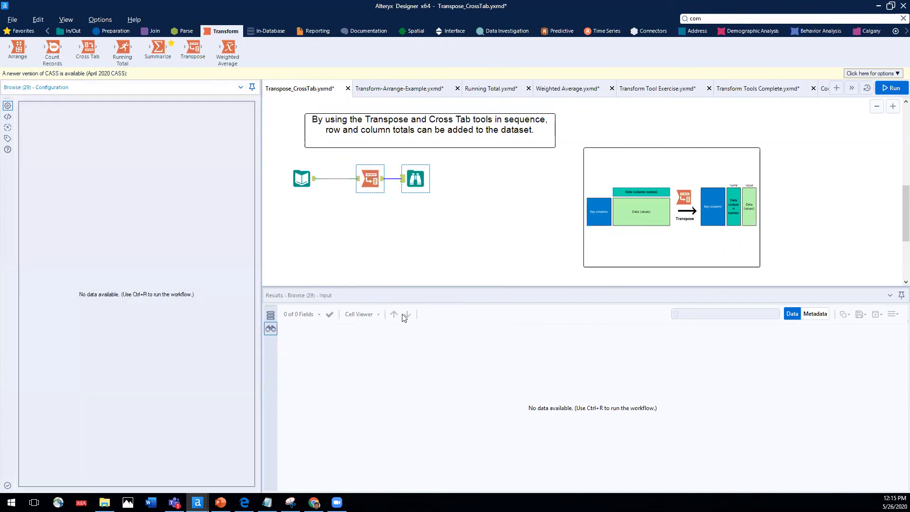
{"action": "left_click", "coordinate": [893, 88]}
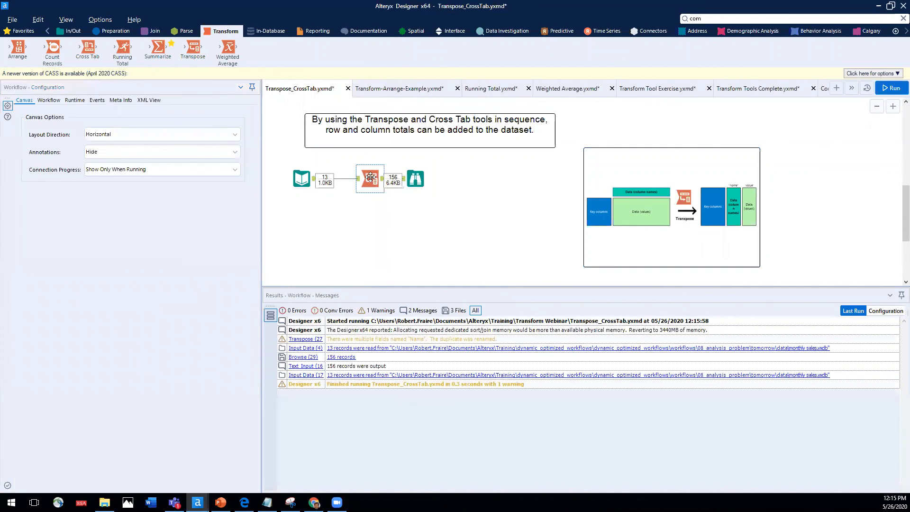
Step: Compare the Transpose tool's input data with its output data in the results
{"action": "left_click", "coordinate": [370, 177]}
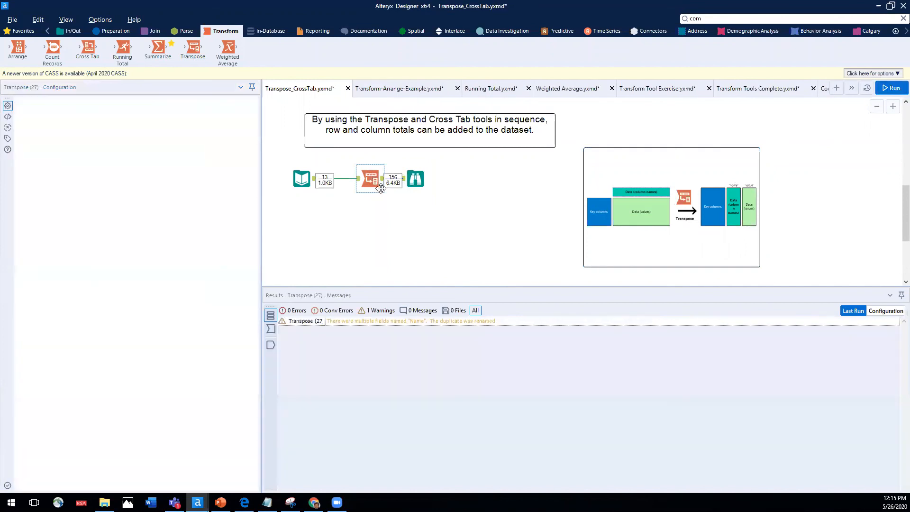
{"action": "left_click", "coordinate": [271, 330]}
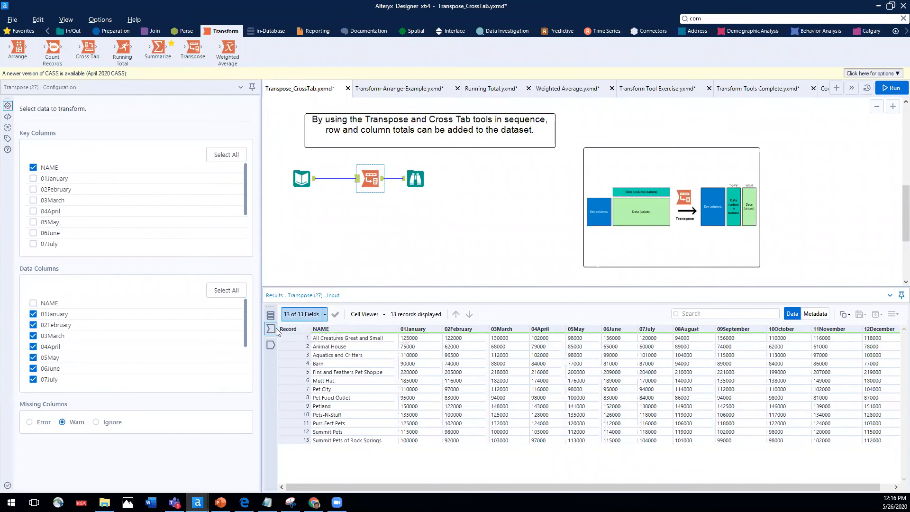
{"action": "left_click", "coordinate": [271, 345]}
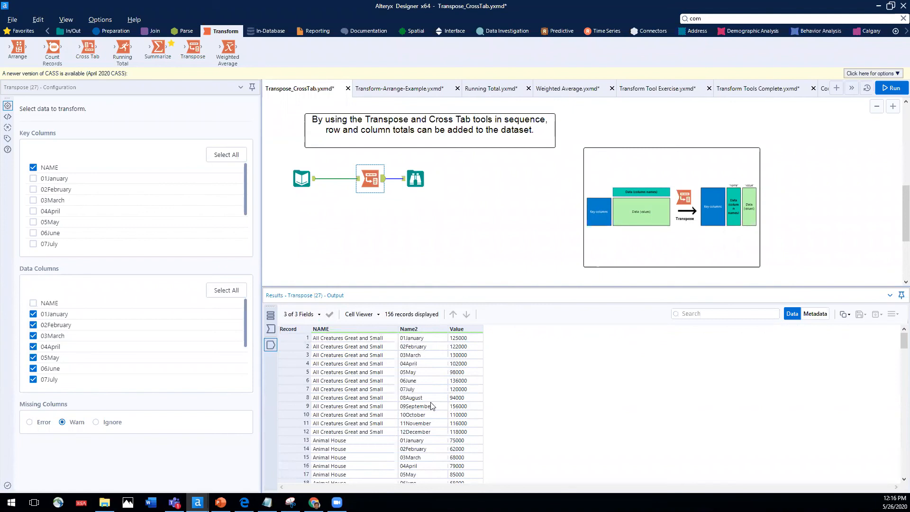
Step: Move the Browse tool farther from the Transpose tool and connect a Summarize tool to the Transpose output
{"action": "left_click_drag", "start_coordinate": [415, 179], "coordinate": [490, 191]}
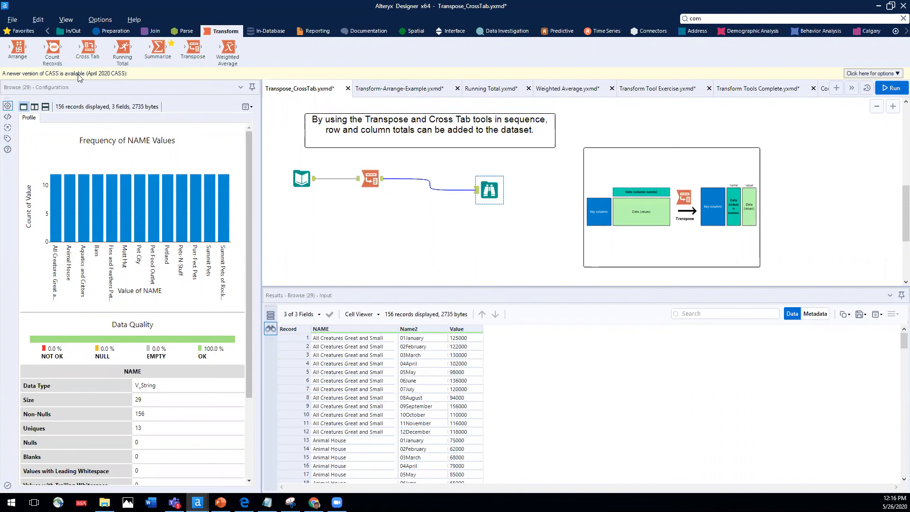
{"action": "left_click_drag", "start_coordinate": [157, 48], "coordinate": [424, 160]}
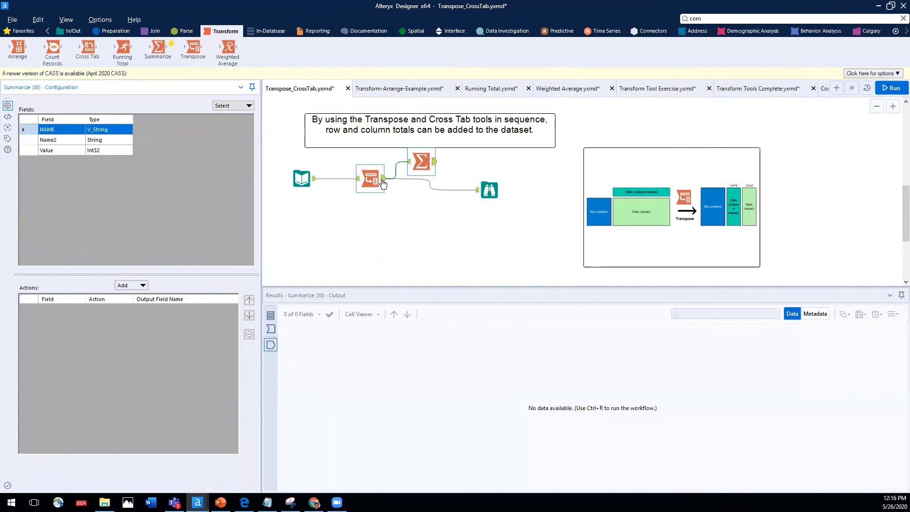
{"action": "left_click", "coordinate": [379, 182]}
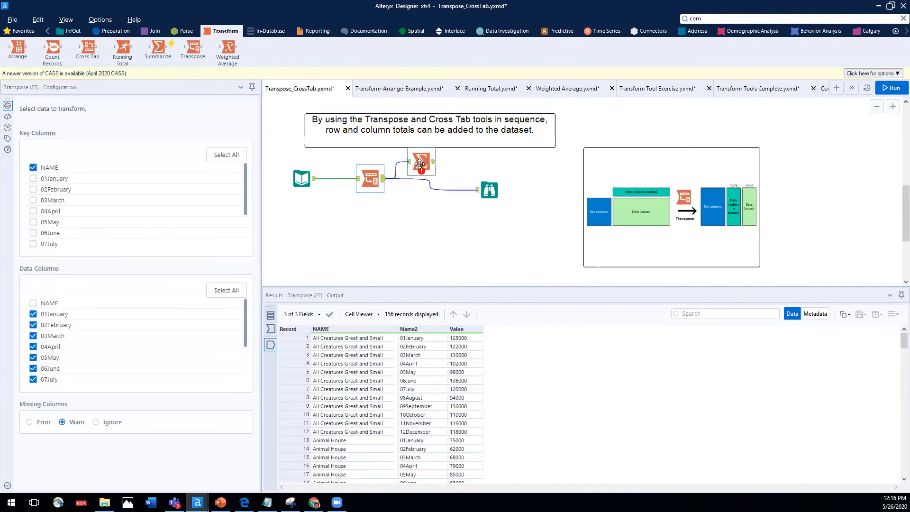
{"action": "mouse_move", "coordinate": [419, 163]}
{"action": "left_click", "coordinate": [419, 163]}
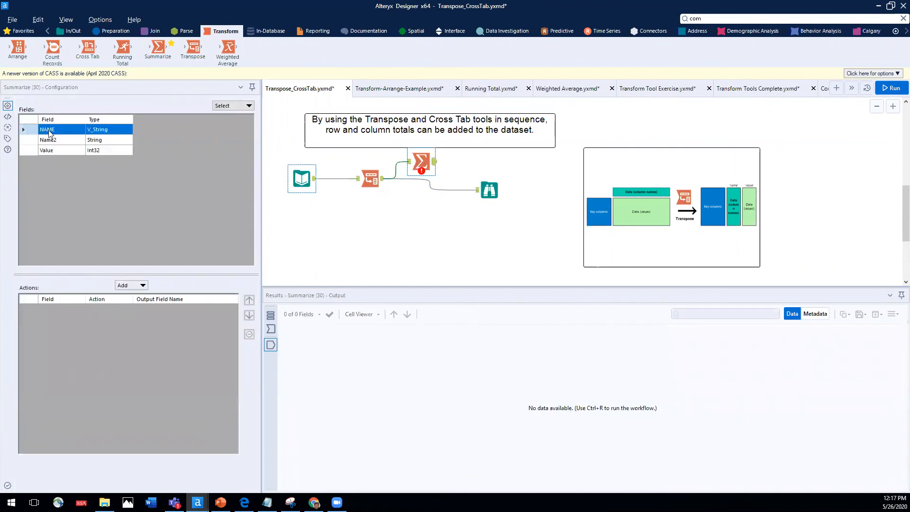
Step: Configure the Summarize tool to group by NAME and sum the Value field
{"action": "left_click", "coordinate": [131, 288]}
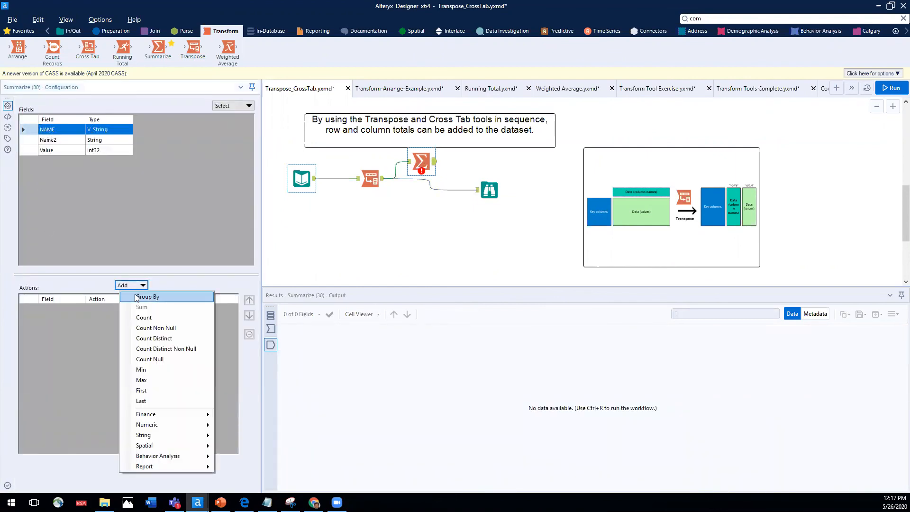
{"action": "left_click", "coordinate": [138, 298]}
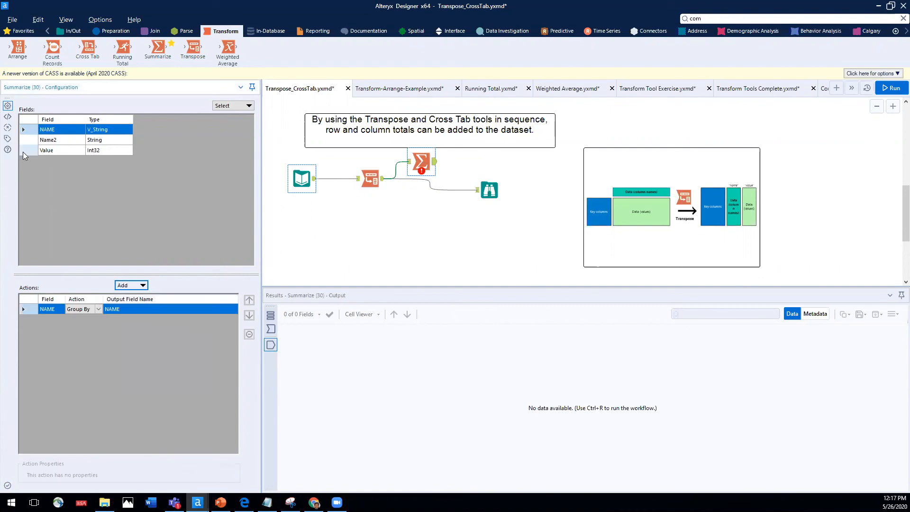
{"action": "left_click", "coordinate": [23, 151]}
{"action": "left_click", "coordinate": [122, 287]}
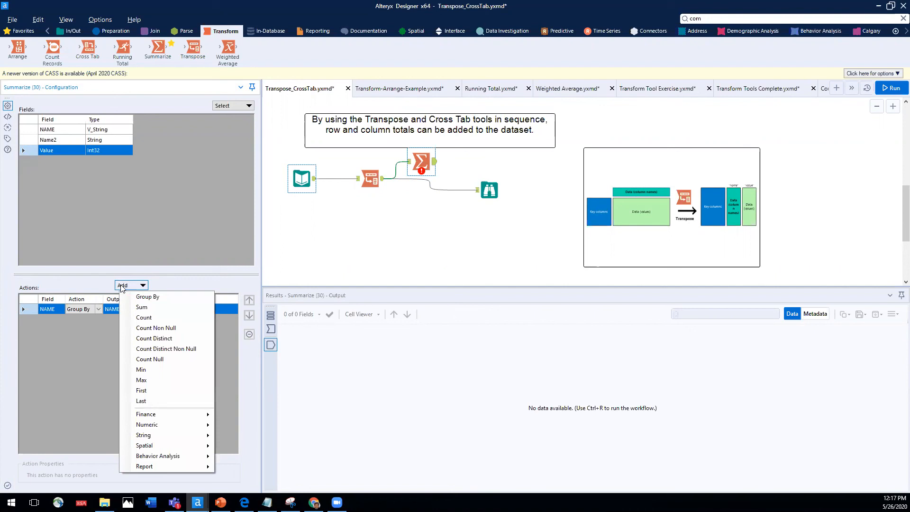
{"action": "left_click", "coordinate": [138, 308]}
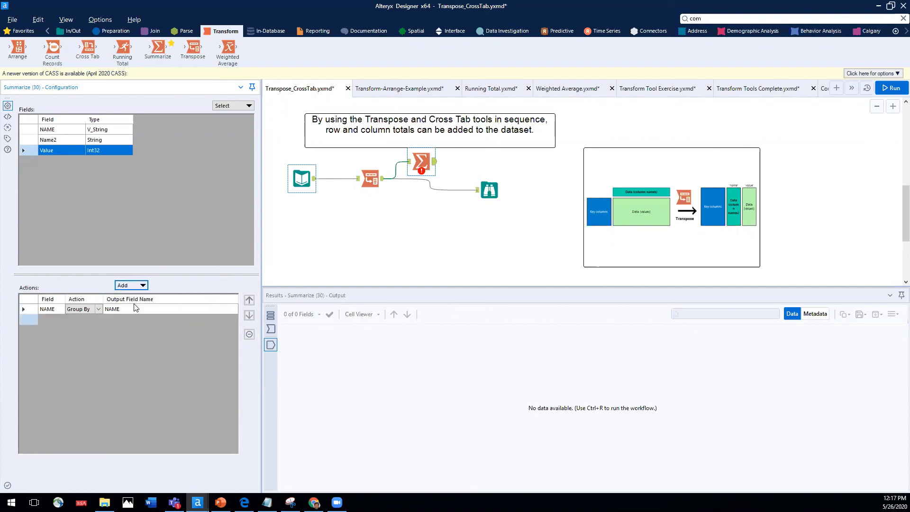
Step: Add a Browse tool after the Summarize tool and run the workflow
{"action": "right_click", "coordinate": [422, 159]}
{"action": "left_click", "coordinate": [462, 295]}
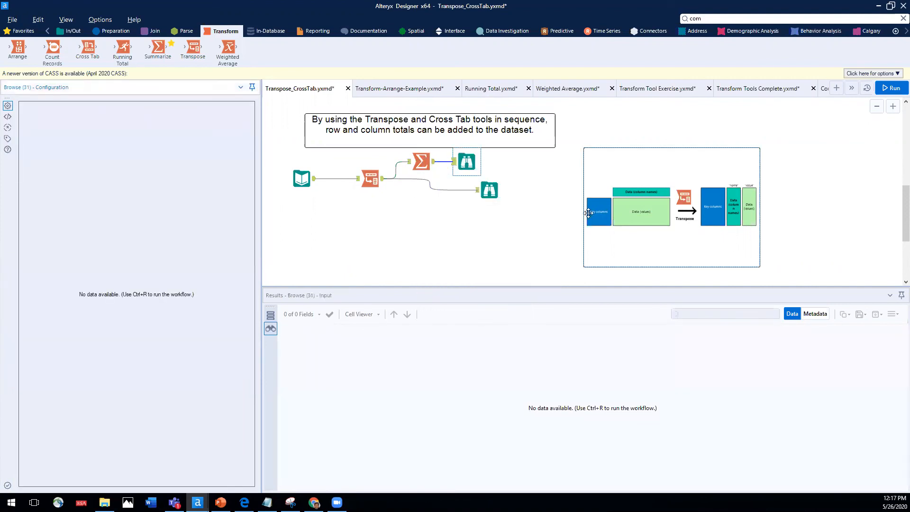
{"action": "left_click", "coordinate": [889, 88]}
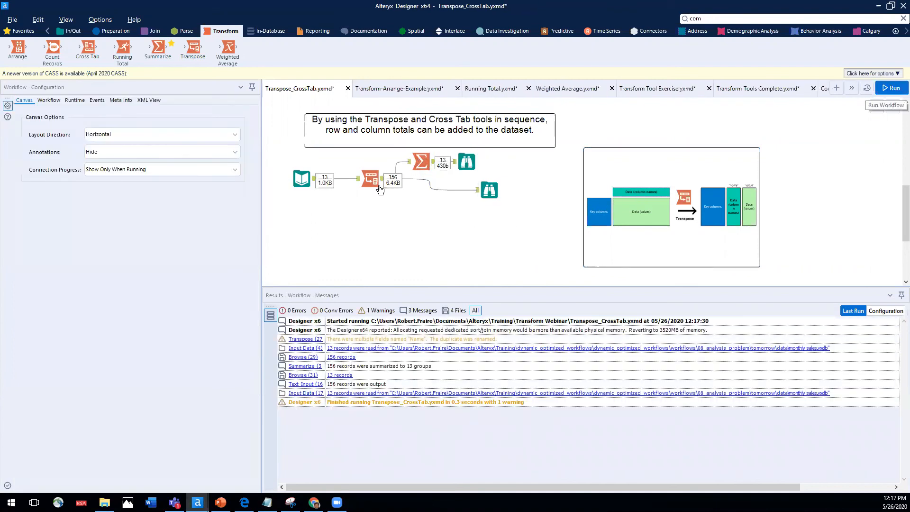
Step: Compare the Summarize tool's output with the Input Data tool's original monthly columns in the results
{"action": "left_click", "coordinate": [423, 162]}
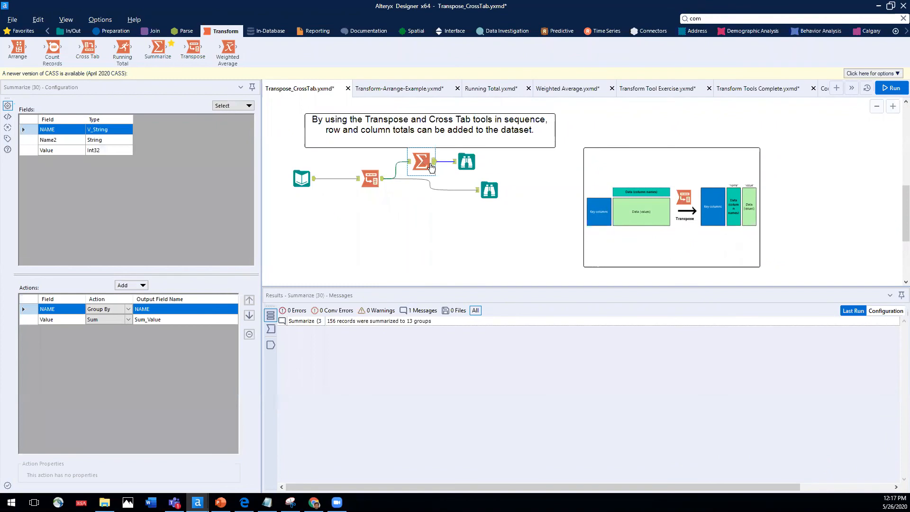
{"action": "left_click", "coordinate": [432, 164]}
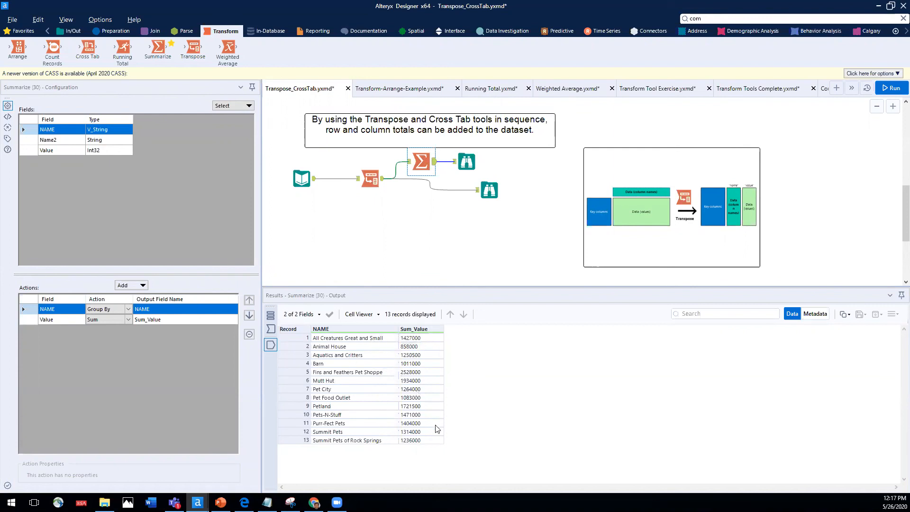
{"action": "left_click", "coordinate": [306, 179]}
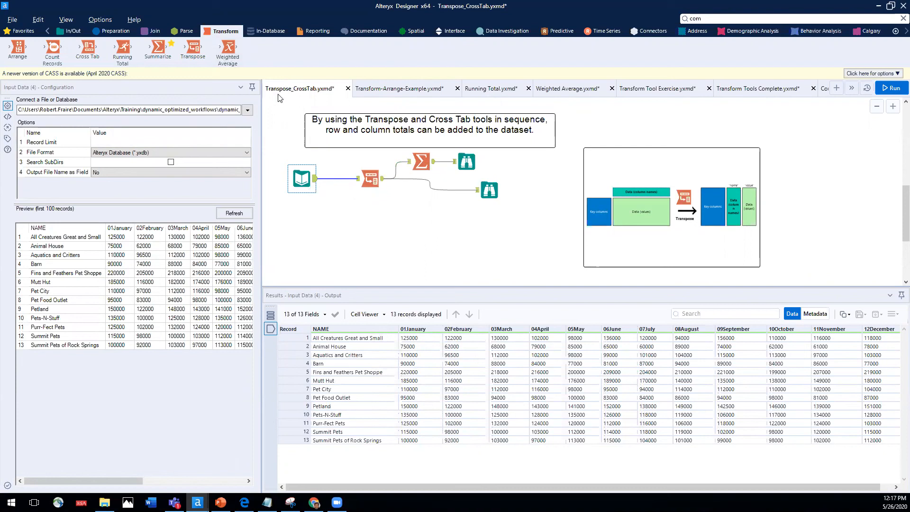
Step: Add a Formula tool after the Transpose tool and create a new output column named total
{"action": "left_click", "coordinate": [105, 33]}
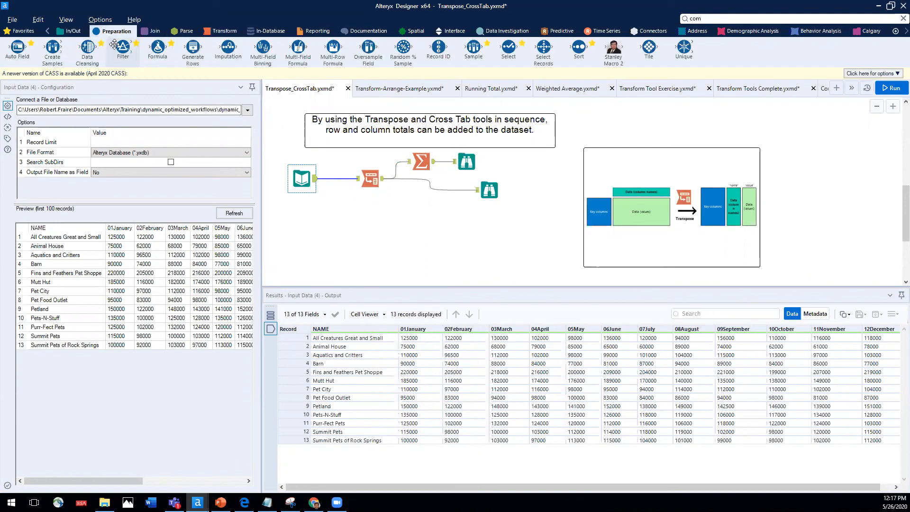
{"action": "left_click_drag", "start_coordinate": [157, 47], "coordinate": [419, 216]}
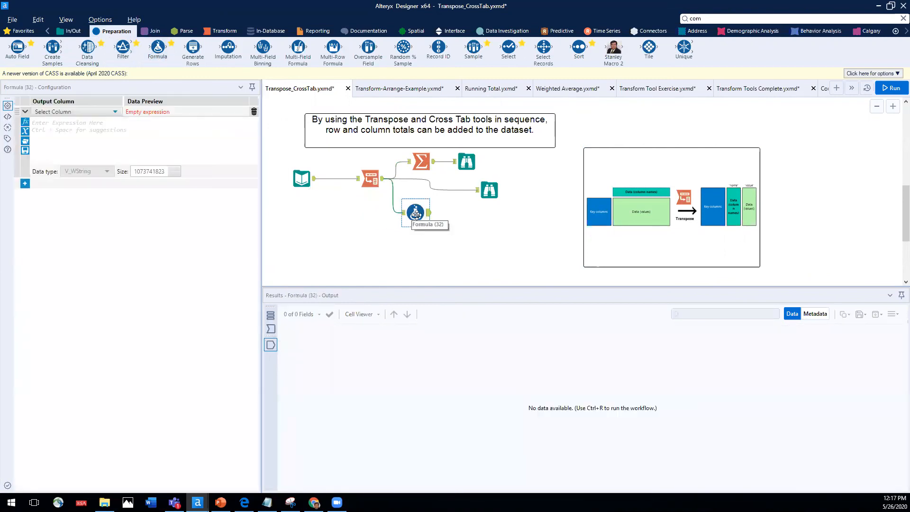
{"action": "left_click", "coordinate": [69, 112]}
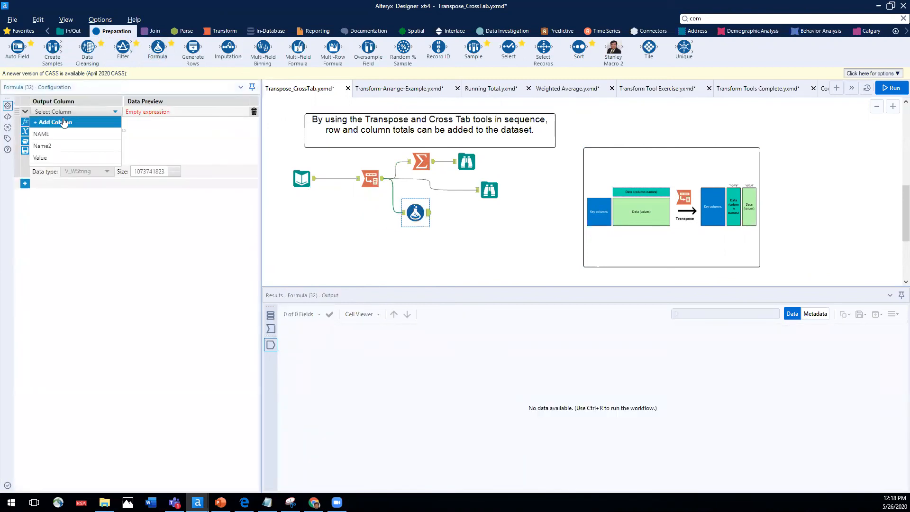
{"action": "left_click", "coordinate": [48, 123]}
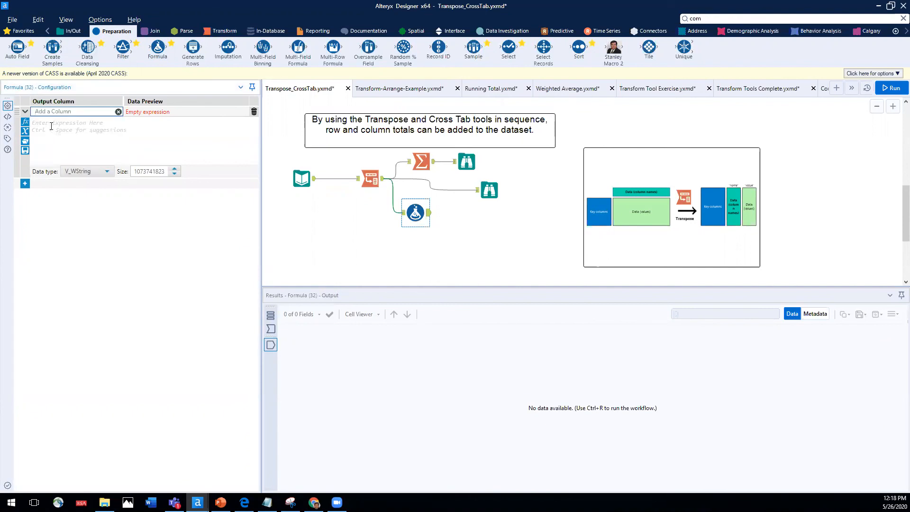
{"action": "type", "text": "total"}
{"action": "left_click", "coordinate": [51, 126]}
{"action": "type", "text": "["}
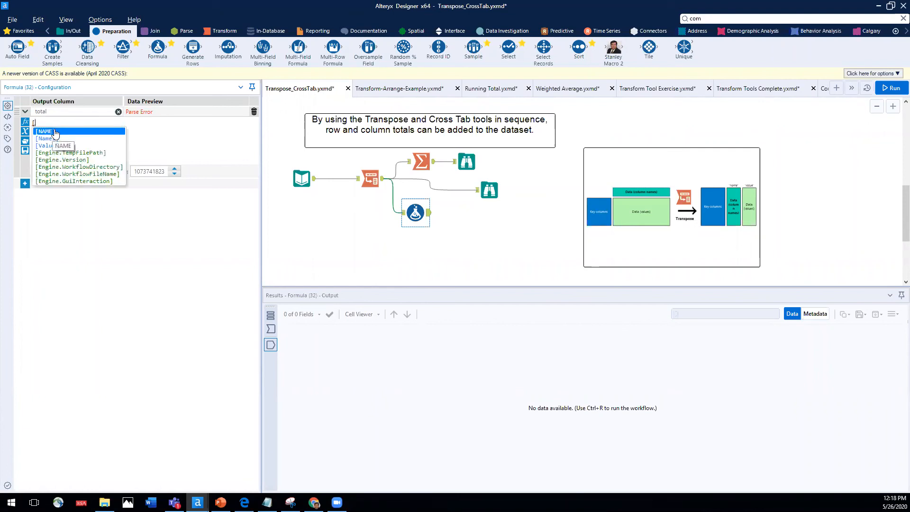
Step: Delete the Transpose-to-Formula connection and connect the Input Data tool to the Formula tool instead
{"action": "left_click", "coordinate": [399, 214]}
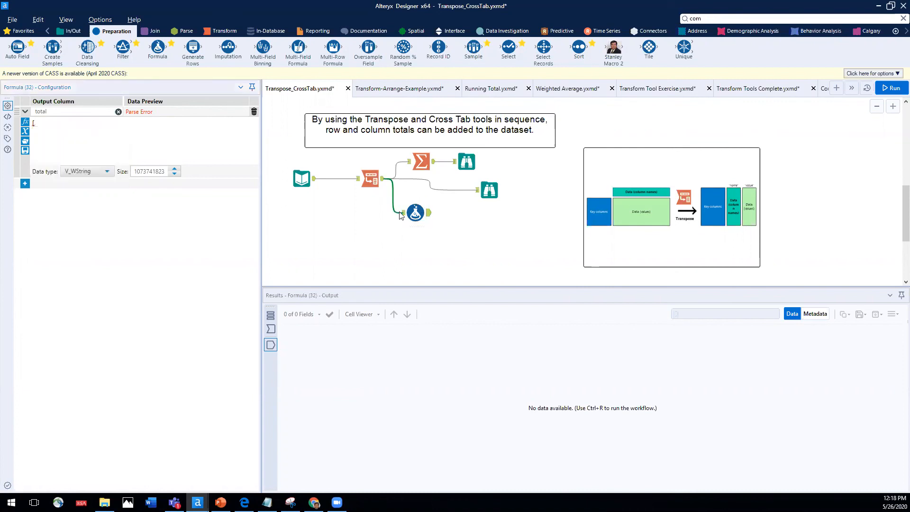
{"action": "right_click", "coordinate": [400, 215]}
{"action": "left_click", "coordinate": [424, 233]}
{"action": "left_click_drag", "start_coordinate": [314, 179], "coordinate": [404, 213]}
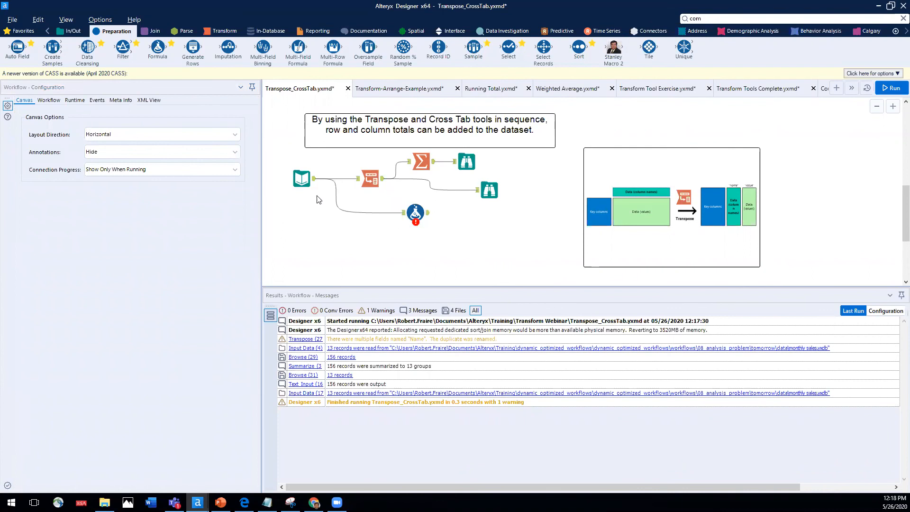
Step: Set the total column's expression in the Formula tool to [01January] + [02February]
{"action": "left_click", "coordinate": [412, 212]}
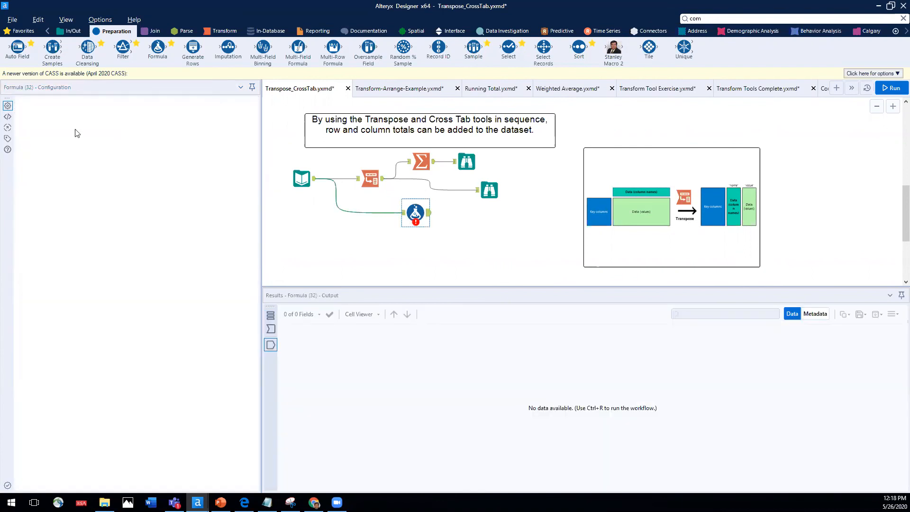
{"action": "key", "text": "BackSpace"}
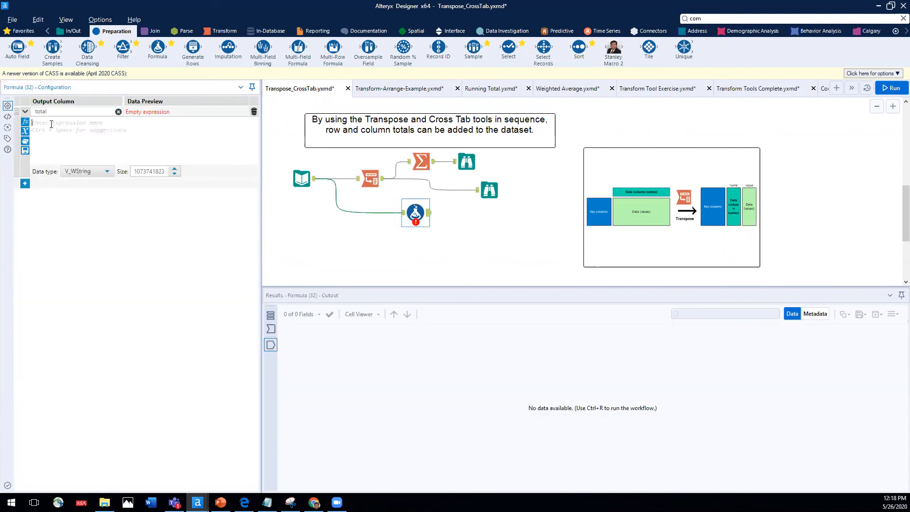
{"action": "type", "text": "["}
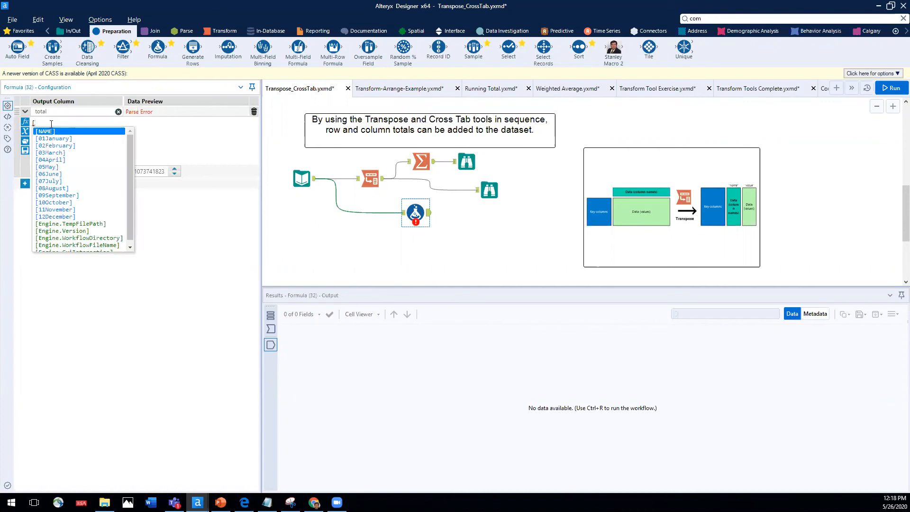
{"action": "left_click", "coordinate": [53, 140]}
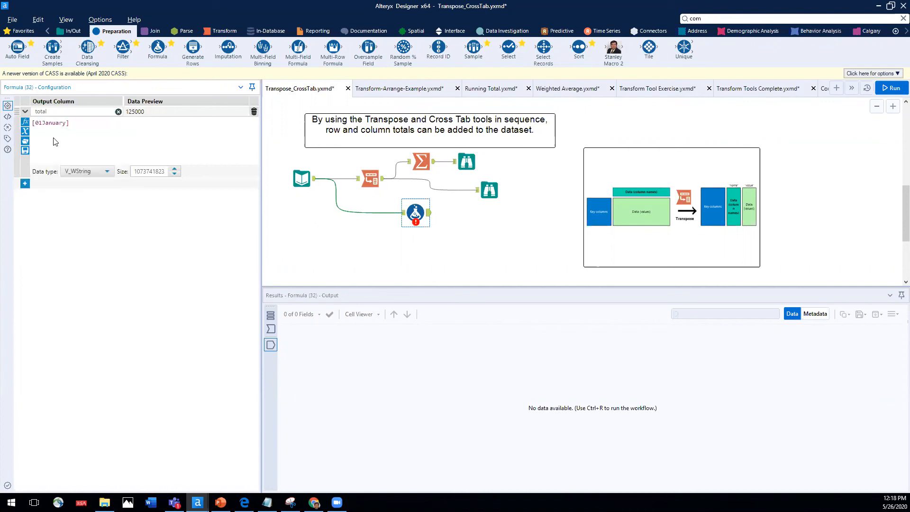
{"action": "type", "text": "+ ["}
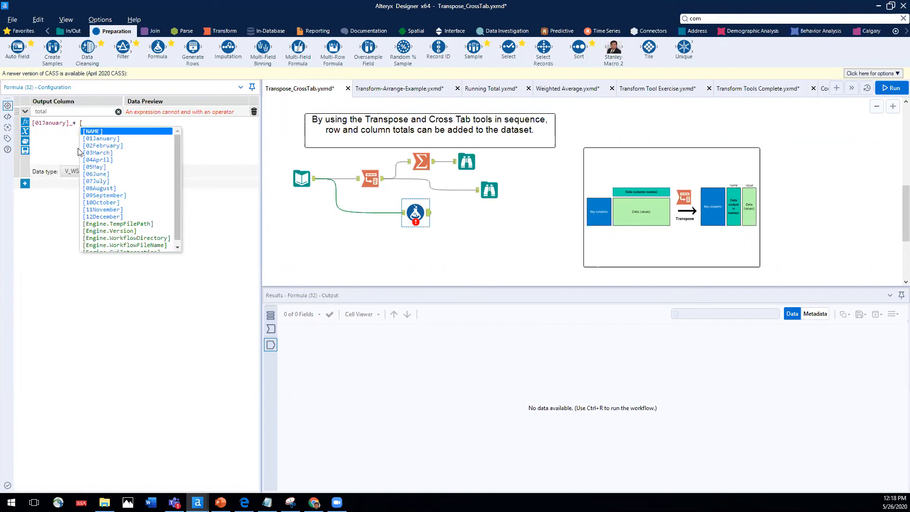
{"action": "left_click", "coordinate": [93, 145]}
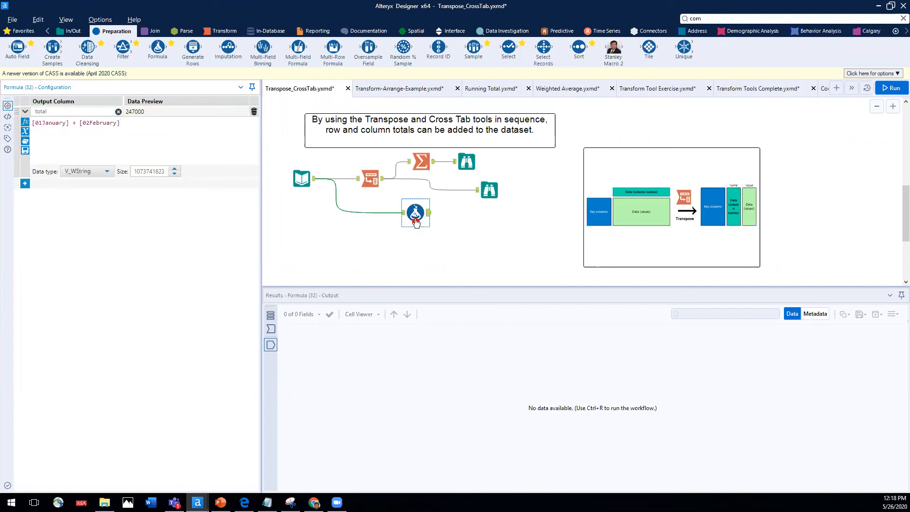
Step: Review the Summarize tool's output and the Transpose tool's configuration and output as an alternative to the formula
{"action": "mouse_move", "coordinate": [420, 213]}
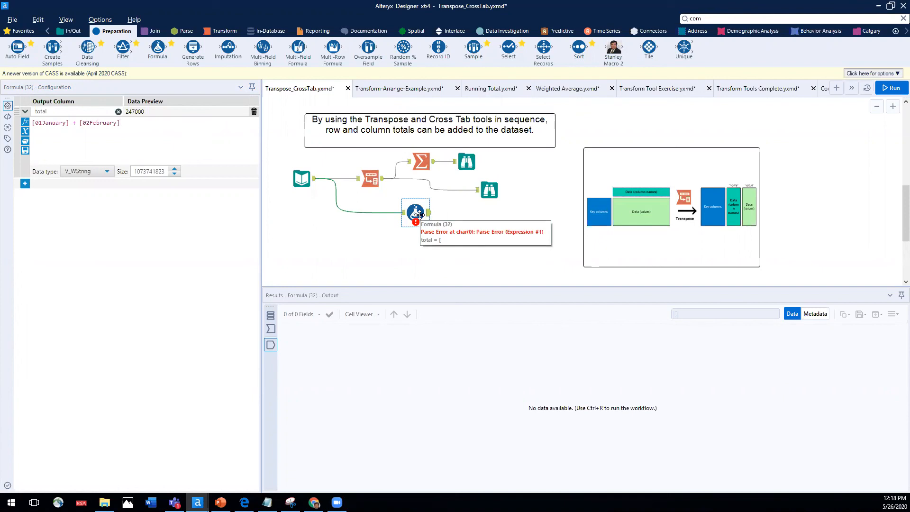
{"action": "left_click", "coordinate": [420, 161]}
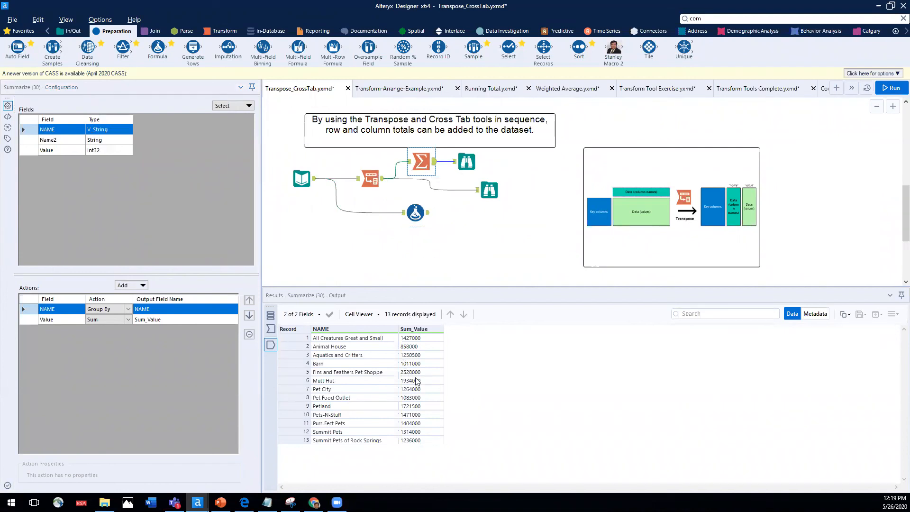
{"action": "left_click", "coordinate": [374, 177]}
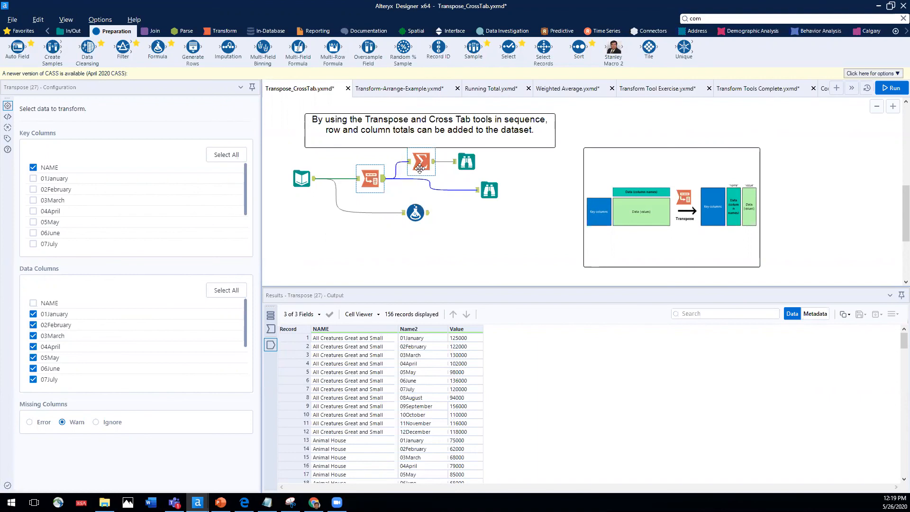
Step: Delete the Formula tool from the workflow
{"action": "left_click", "coordinate": [416, 211]}
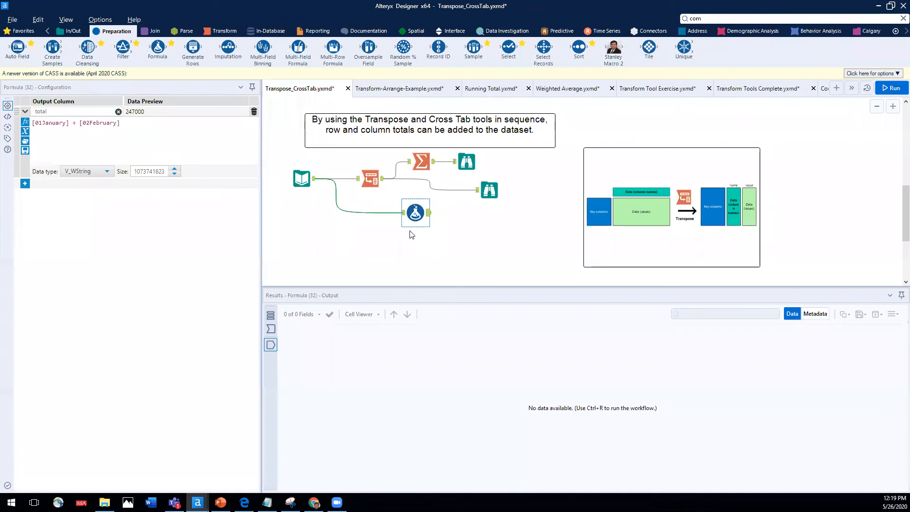
{"action": "right_click", "coordinate": [413, 214]}
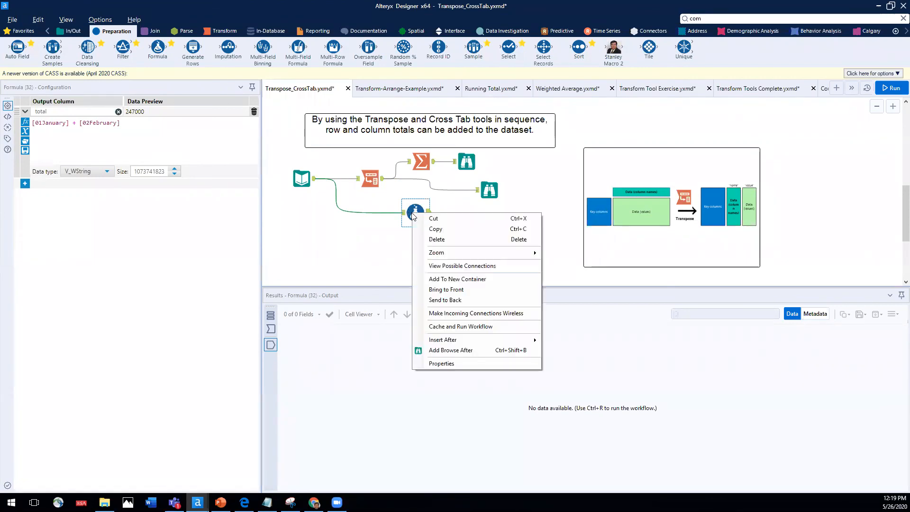
{"action": "left_click", "coordinate": [427, 240]}
Step: Paste the Text Input tool holding NAME, Month and Value data and place it in the empty area below the Transpose workflow
{"action": "scroll", "coordinate": [446, 235], "scroll_direction": "down", "scroll_amount": 2}
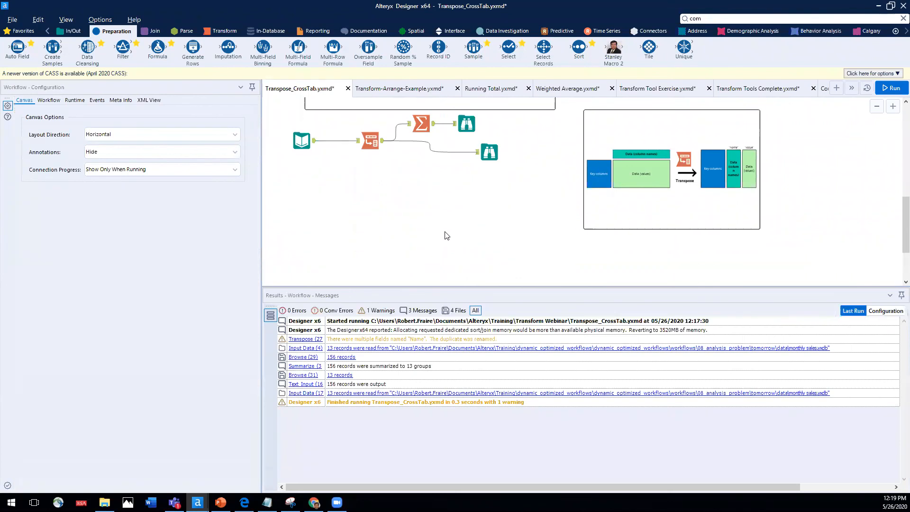
{"action": "scroll", "coordinate": [495, 235], "scroll_direction": "up", "scroll_amount": 2}
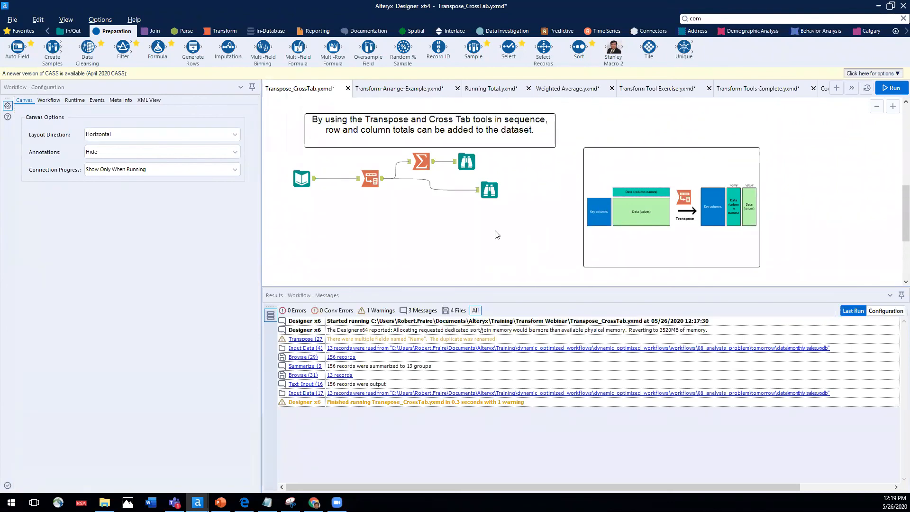
{"action": "scroll", "coordinate": [418, 257], "scroll_direction": "down", "scroll_amount": 7}
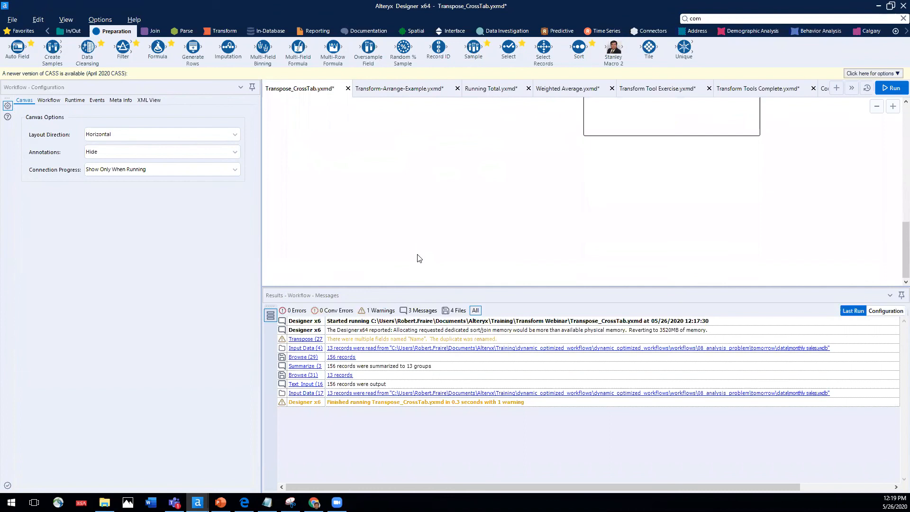
{"action": "scroll", "coordinate": [418, 257], "scroll_direction": "up", "scroll_amount": 4}
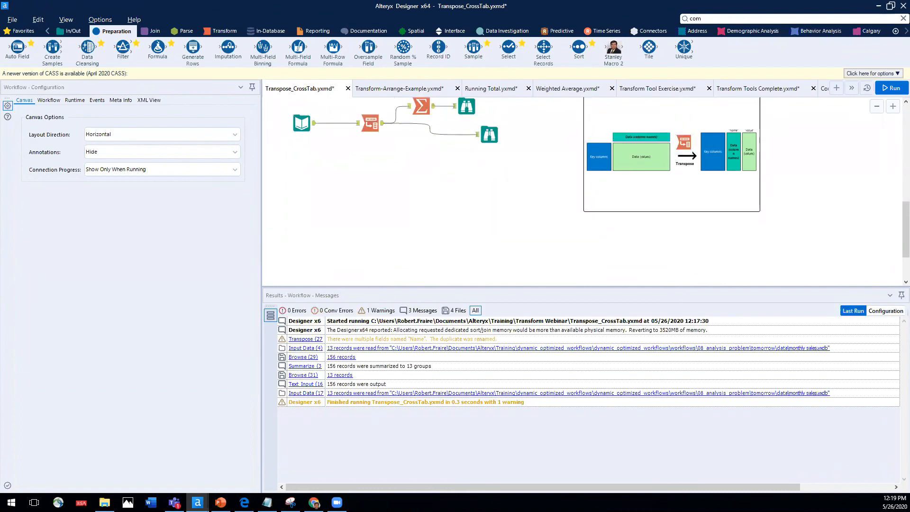
{"action": "right_click", "coordinate": [285, 192]}
{"action": "left_click", "coordinate": [306, 194]}
{"action": "left_click_drag", "start_coordinate": [304, 206], "coordinate": [315, 238]}
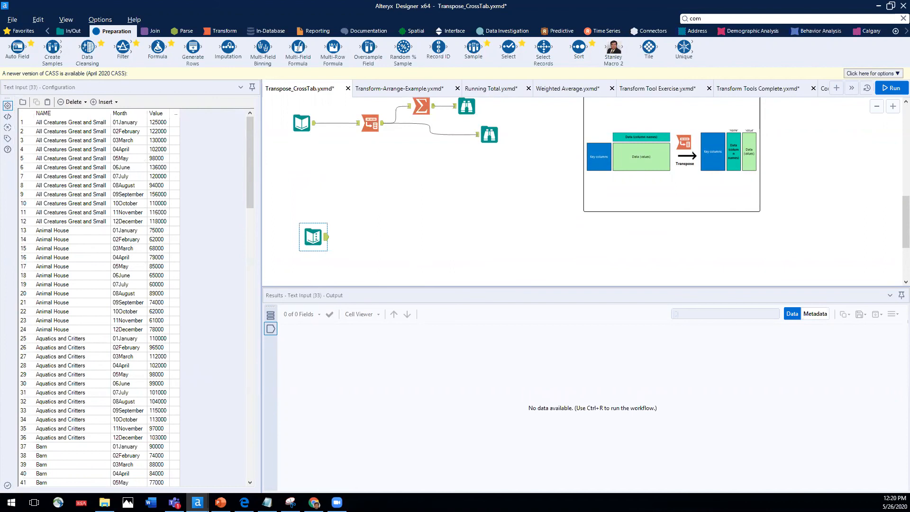
Step: Connect a Cross Tab tool to the Text Input tool and run the workflow to view the Cross Tab's input data
{"action": "left_click", "coordinate": [218, 31]}
{"action": "left_click_drag", "start_coordinate": [88, 47], "coordinate": [375, 237]}
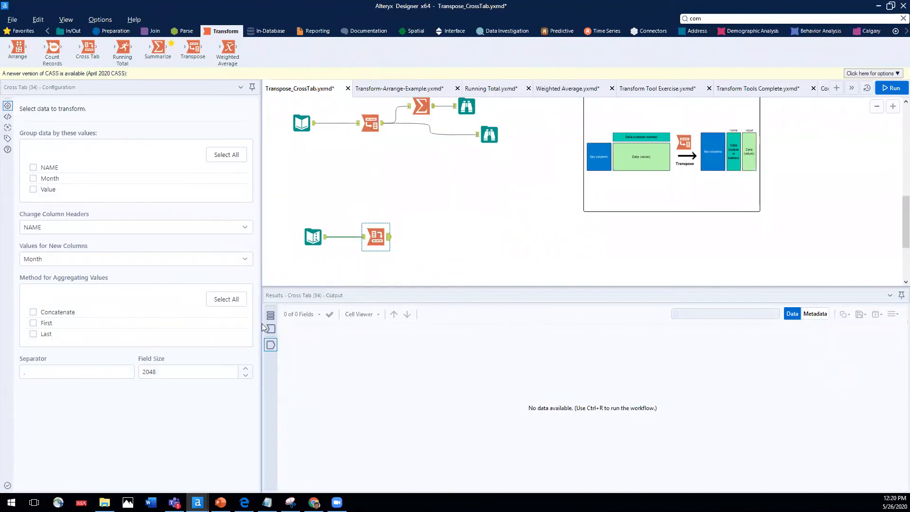
{"action": "left_click", "coordinate": [271, 330]}
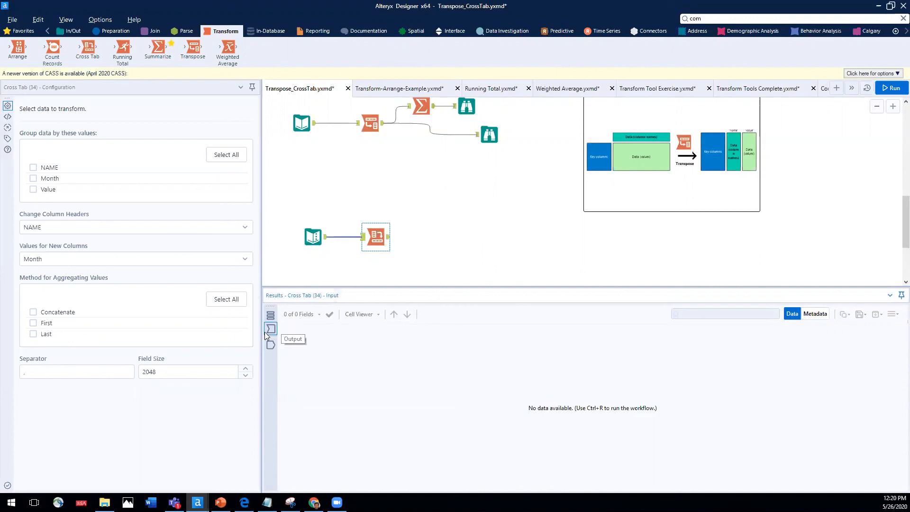
{"action": "left_click", "coordinate": [891, 88]}
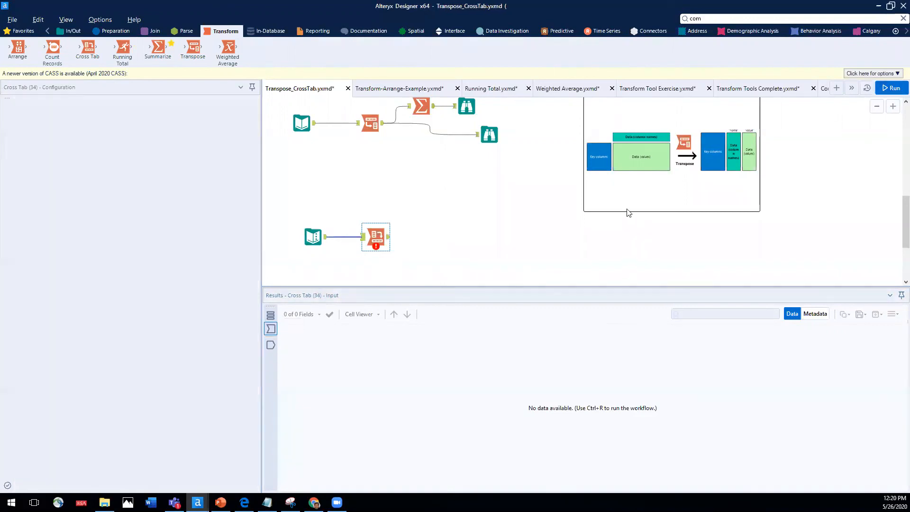
{"action": "left_click", "coordinate": [375, 236]}
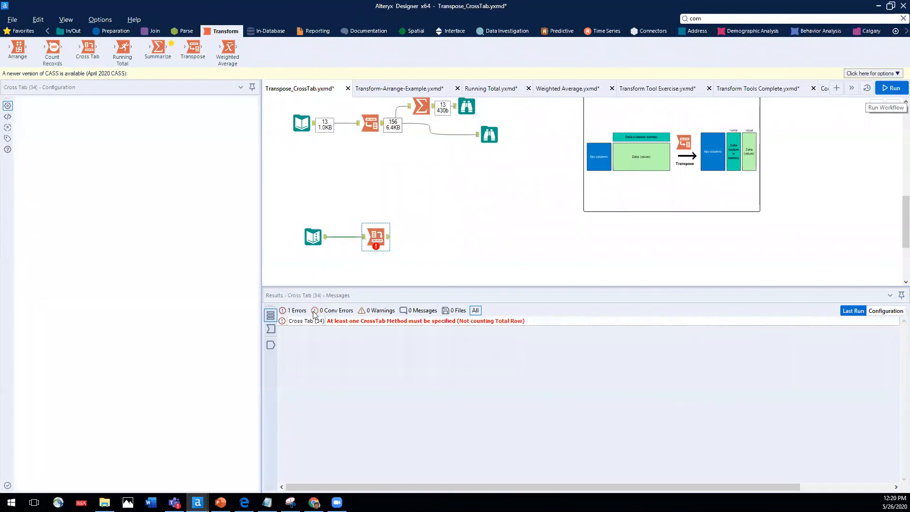
{"action": "left_click", "coordinate": [271, 330]}
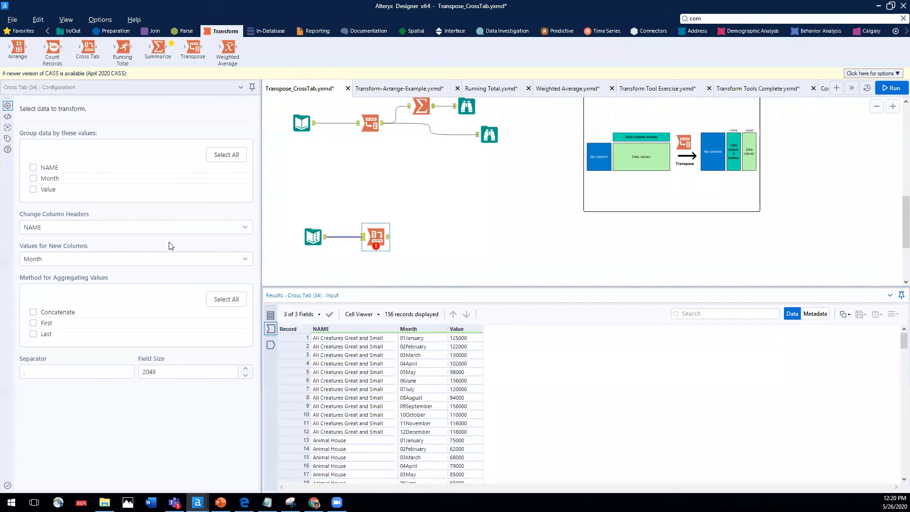
Step: Configure the Cross Tab tool to group by NAME, with Month as column headers and Value as new column values, aggregated by Sum
{"action": "left_click", "coordinate": [33, 168]}
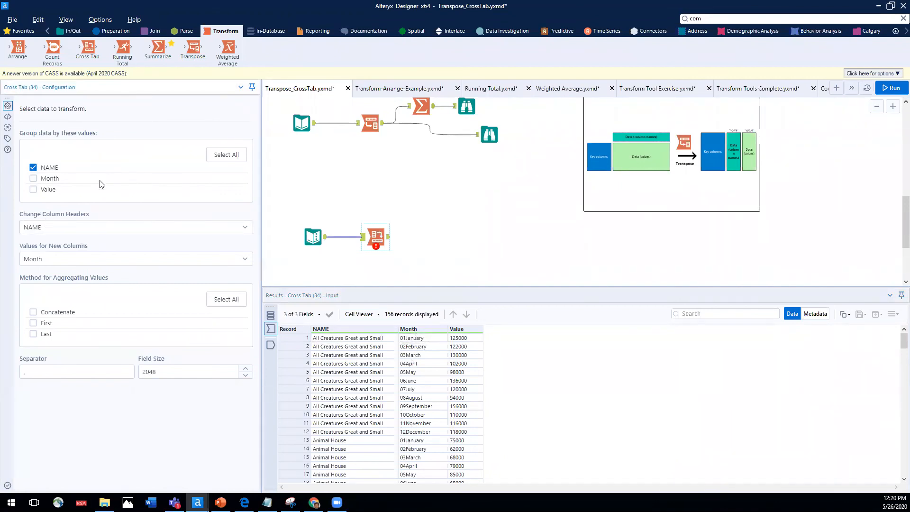
{"action": "left_click", "coordinate": [46, 229]}
{"action": "left_click", "coordinate": [35, 258]}
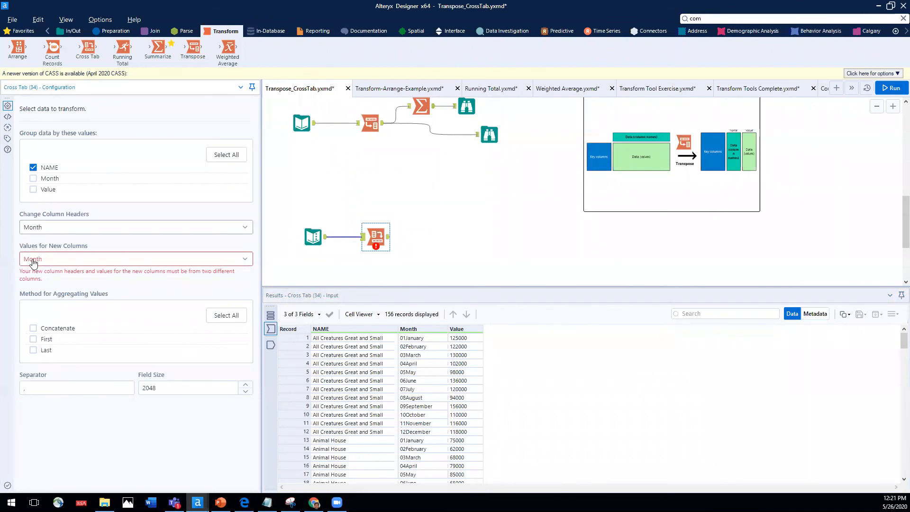
{"action": "left_click", "coordinate": [34, 260]}
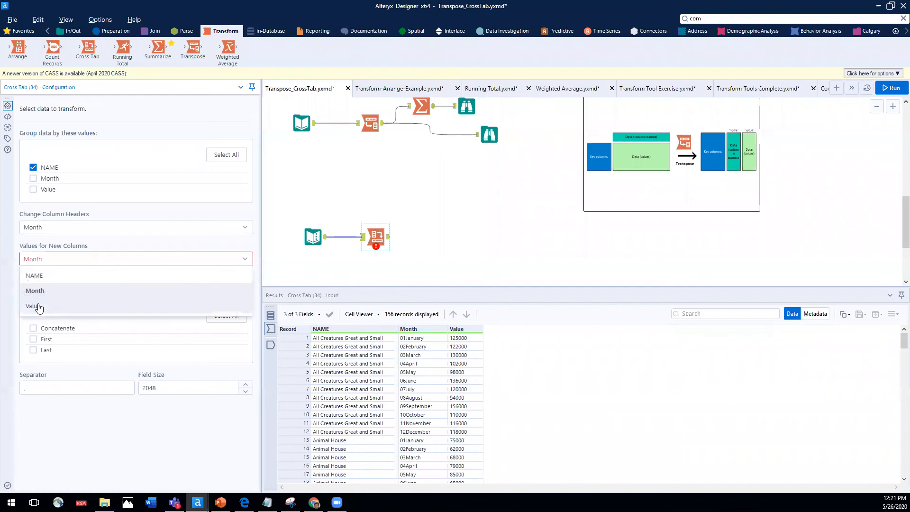
{"action": "left_click", "coordinate": [38, 307]}
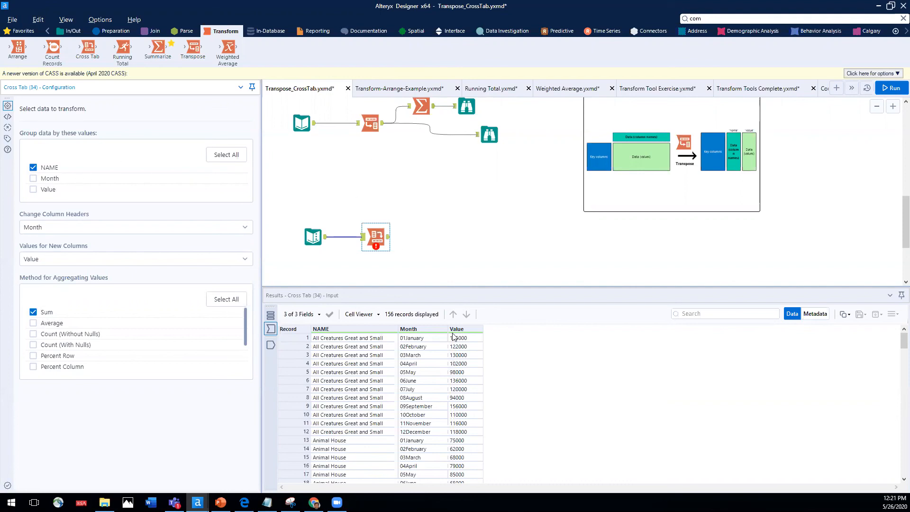
Step: Add a Browse tool after the Cross Tab tool, run the workflow and space the Browse tool farther from the Cross Tab
{"action": "left_click", "coordinate": [382, 238]}
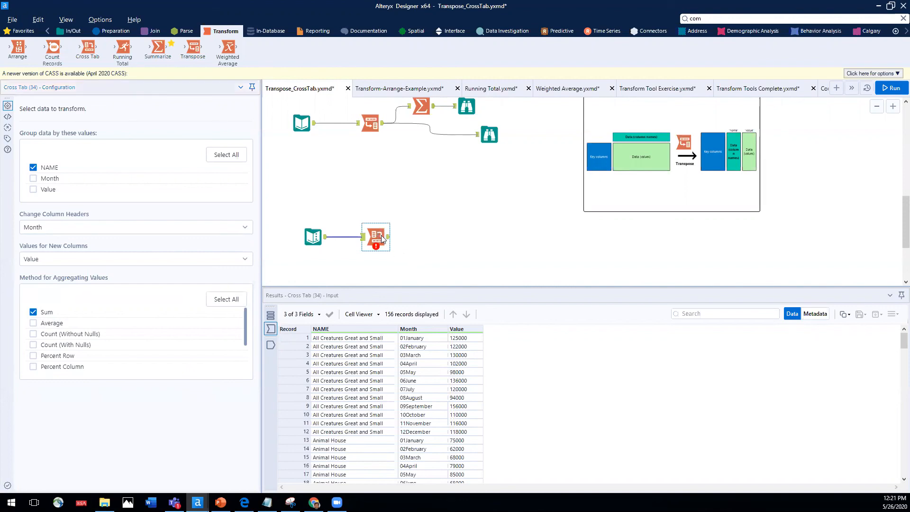
{"action": "right_click", "coordinate": [382, 238]}
{"action": "left_click", "coordinate": [408, 373]}
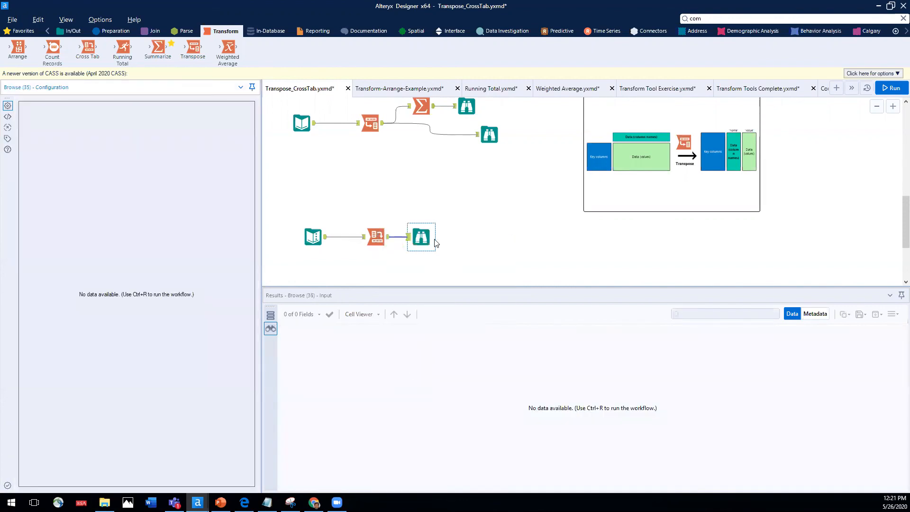
{"action": "left_click", "coordinate": [891, 87]}
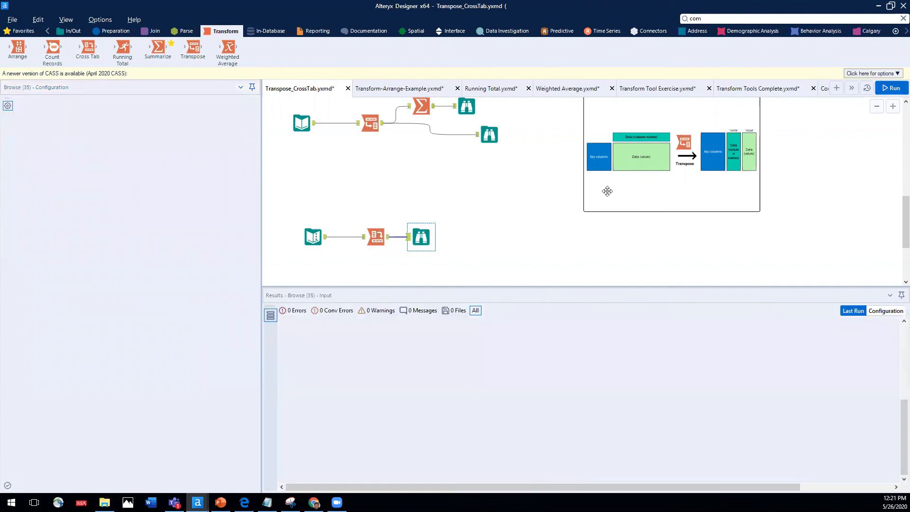
{"action": "left_click", "coordinate": [425, 235]}
{"action": "left_click_drag", "start_coordinate": [425, 235], "coordinate": [481, 235]}
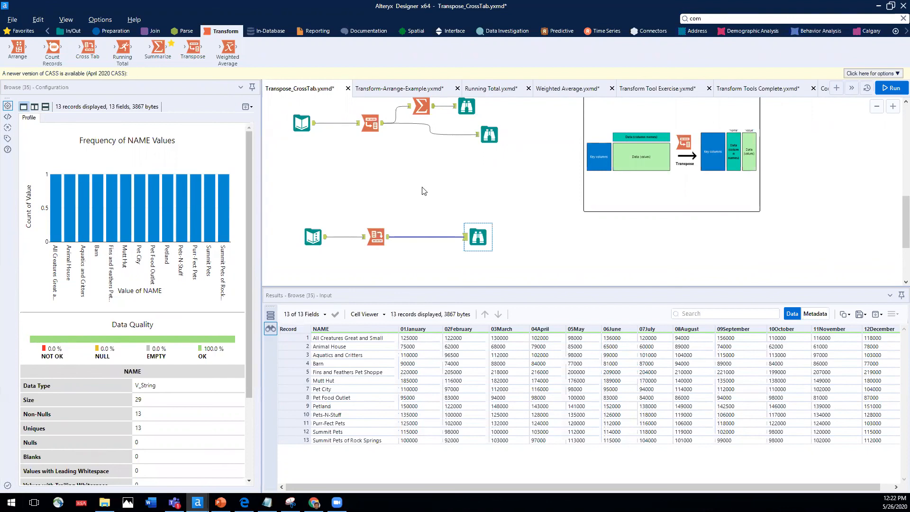
Step: Paste the monthly sales Input Data tool into the empty area below the Cross Tab workflow and review its preview columns through 12December
{"action": "scroll", "coordinate": [423, 191], "scroll_direction": "down", "scroll_amount": 2}
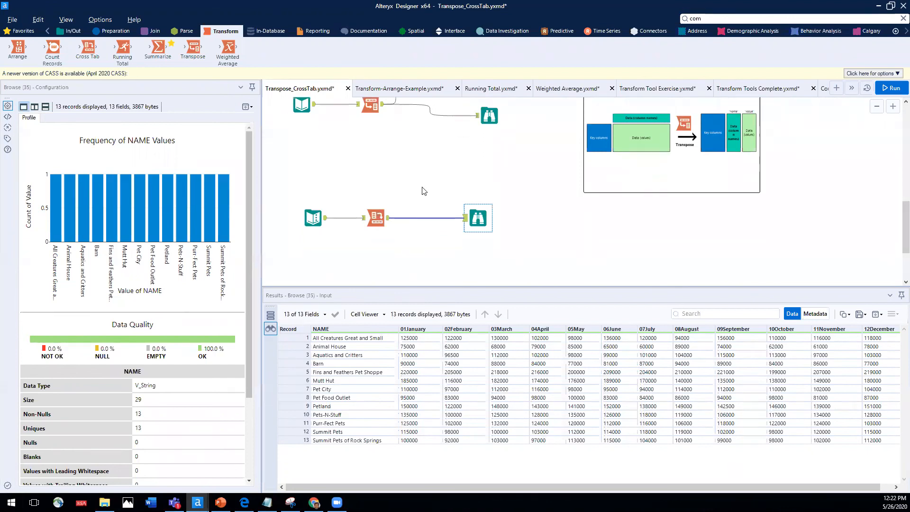
{"action": "scroll", "coordinate": [423, 191], "scroll_direction": "down", "scroll_amount": 1}
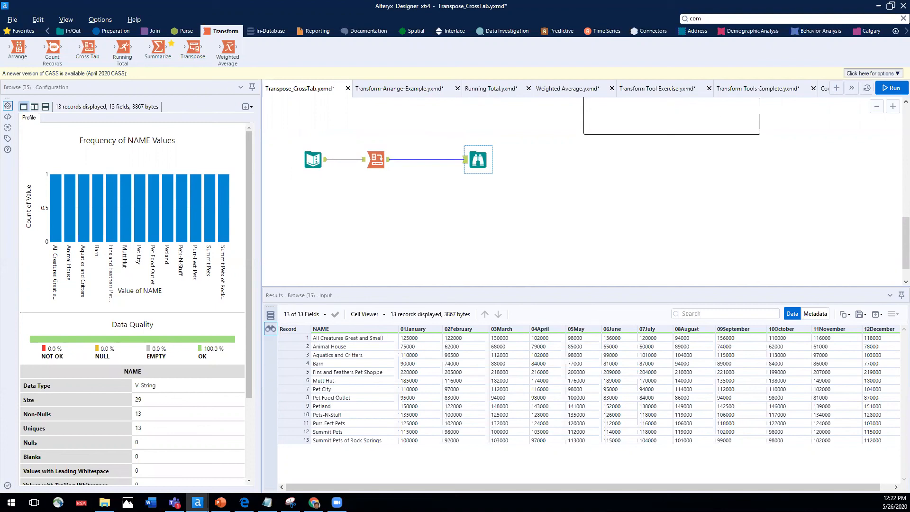
{"action": "right_click", "coordinate": [310, 220]}
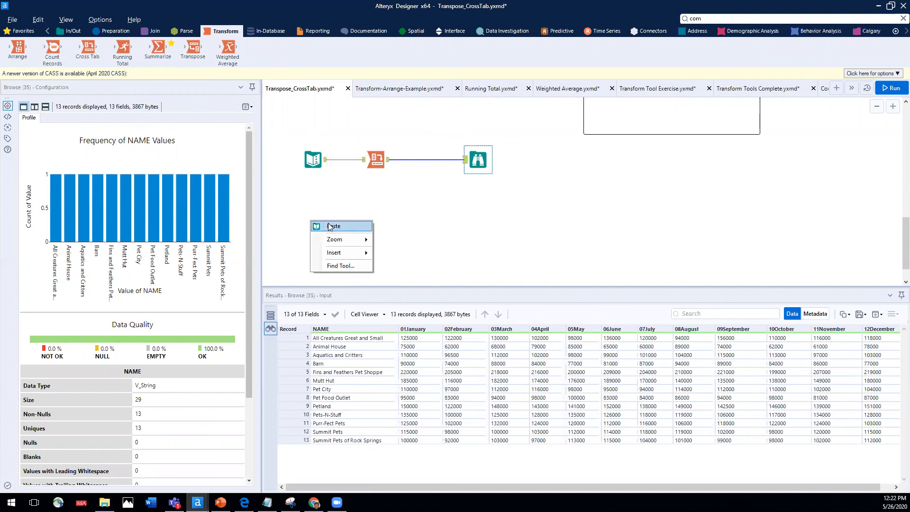
{"action": "left_click", "coordinate": [315, 225]}
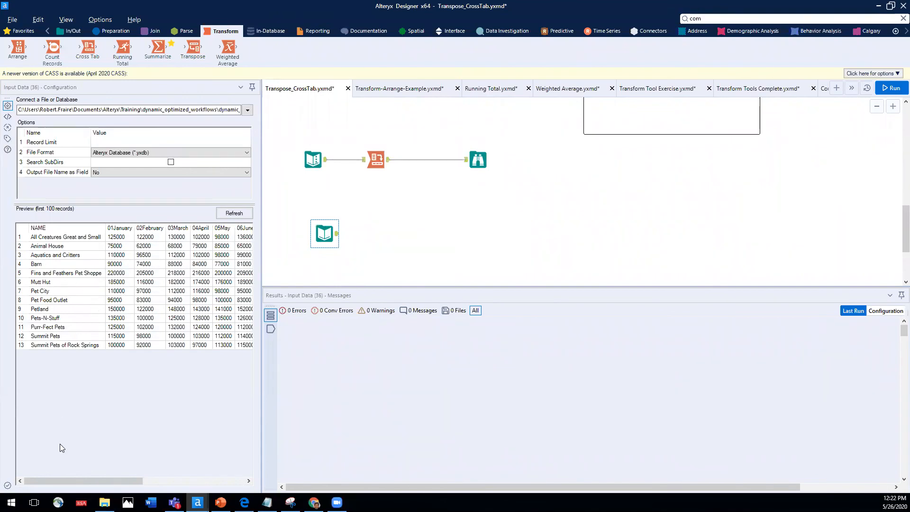
{"action": "mouse_move", "coordinate": [65, 480]}
{"action": "left_mouse_down"}
{"action": "mouse_move", "coordinate": [182, 489]}
{"action": "mouse_move", "coordinate": [52, 480]}
{"action": "left_mouse_up"}
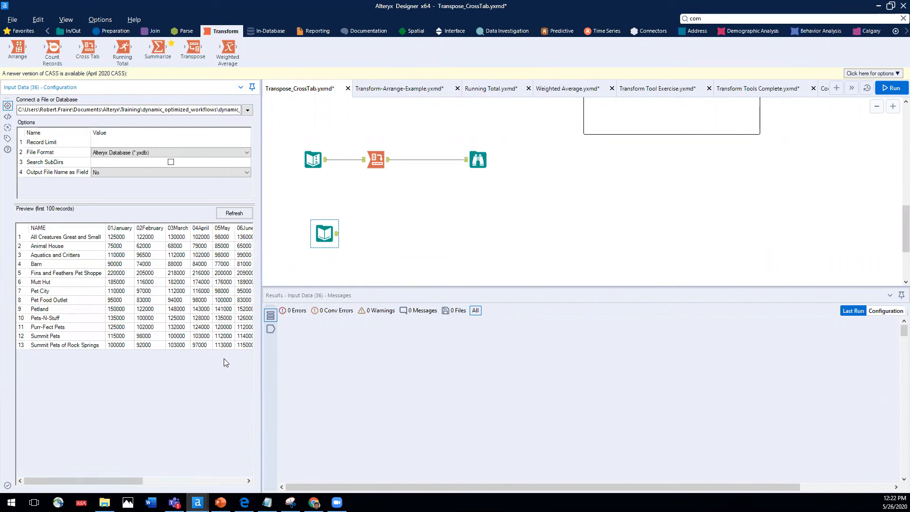
{"action": "left_click_drag", "start_coordinate": [119, 478], "coordinate": [220, 480]}
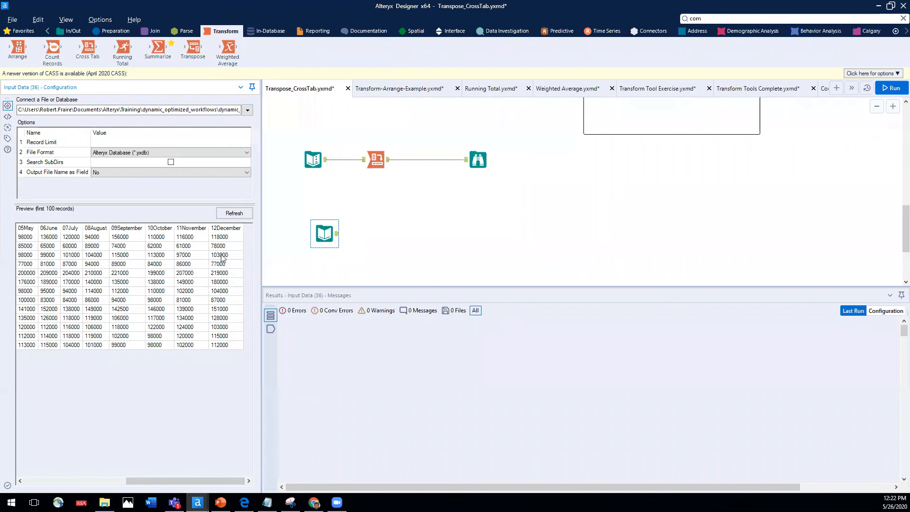
{"action": "left_click_drag", "start_coordinate": [173, 481], "coordinate": [51, 480]}
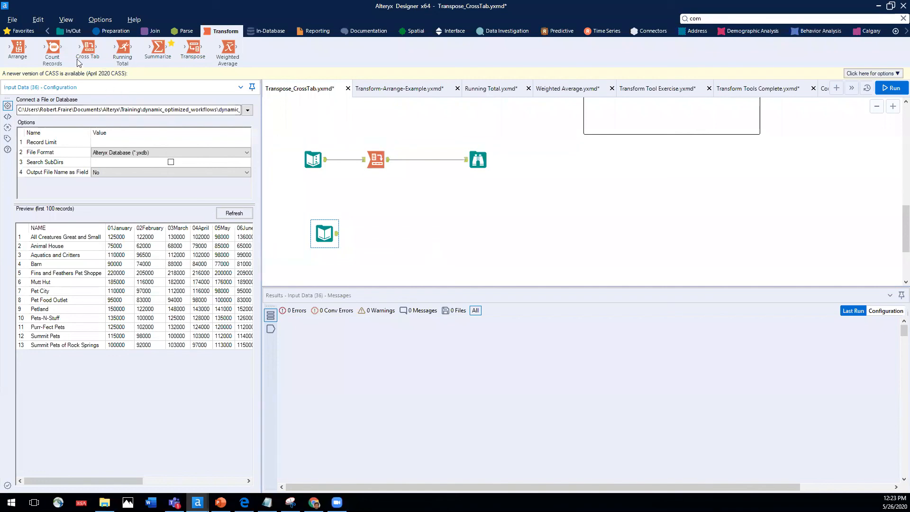
Step: Connect a Transpose tool to the pasted Input Data tool, with NAME as key column and months as data columns, and run the workflow
{"action": "left_click_drag", "start_coordinate": [193, 48], "coordinate": [377, 233]}
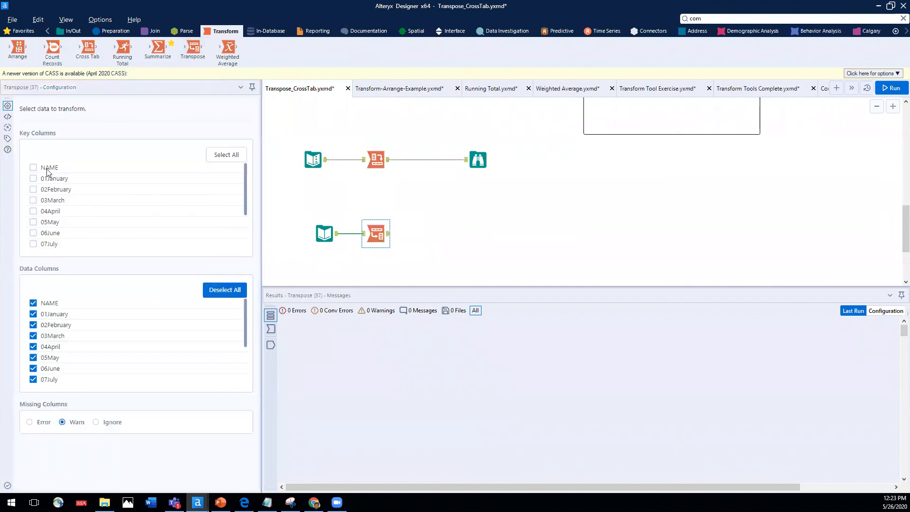
{"action": "left_click", "coordinate": [34, 170]}
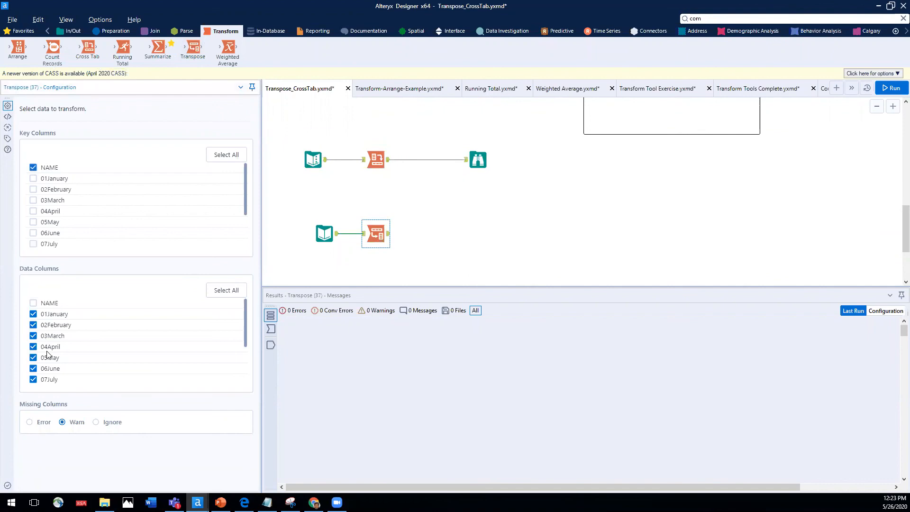
{"action": "scroll", "coordinate": [53, 374], "scroll_direction": "down", "scroll_amount": 3}
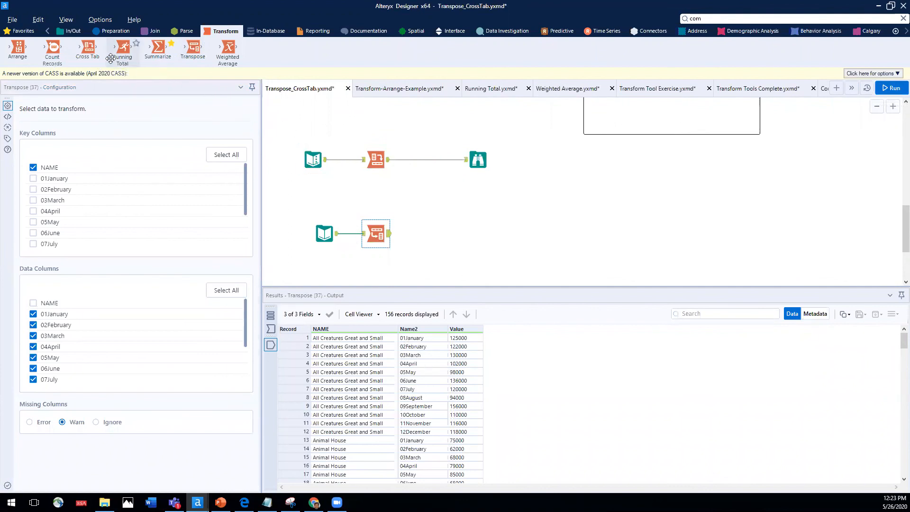
Step: Connect a Cross Tab tool after the new Transpose tool, grouping by NAME with Name2 as column headers and Value as new column values
{"action": "left_click_drag", "start_coordinate": [87, 47], "coordinate": [444, 232]}
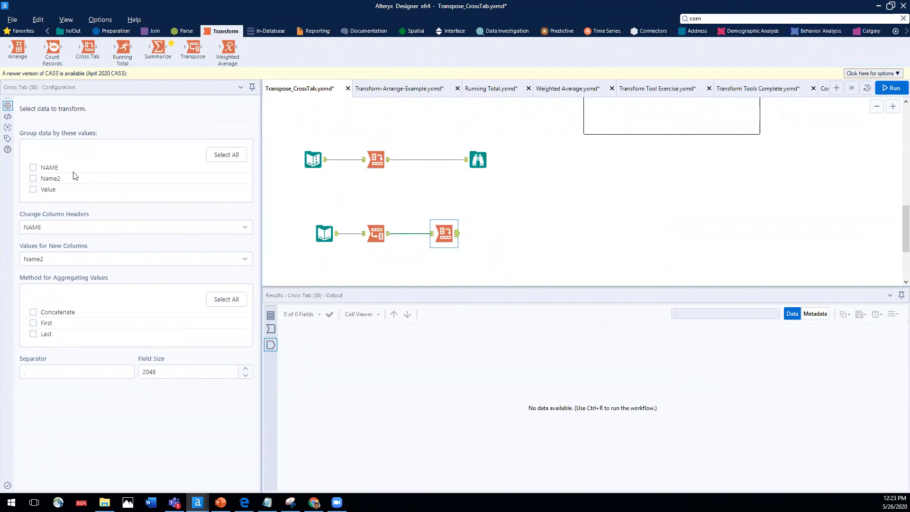
{"action": "left_click", "coordinate": [34, 168]}
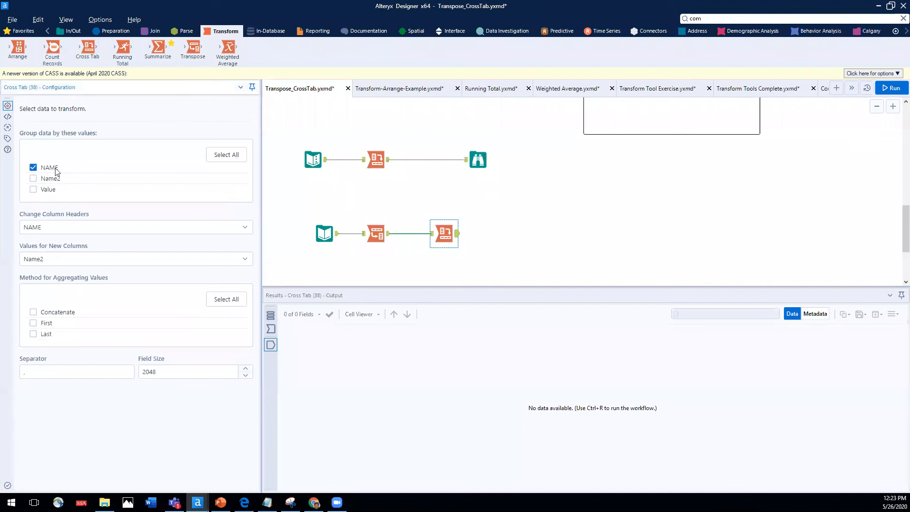
{"action": "left_click", "coordinate": [34, 229]}
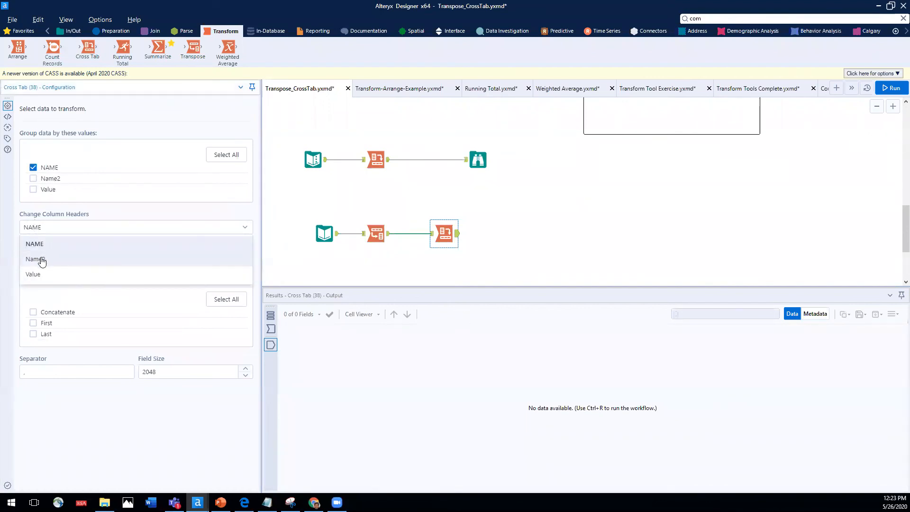
{"action": "left_click", "coordinate": [41, 261]}
{"action": "left_click", "coordinate": [43, 260]}
{"action": "left_click", "coordinate": [41, 306]}
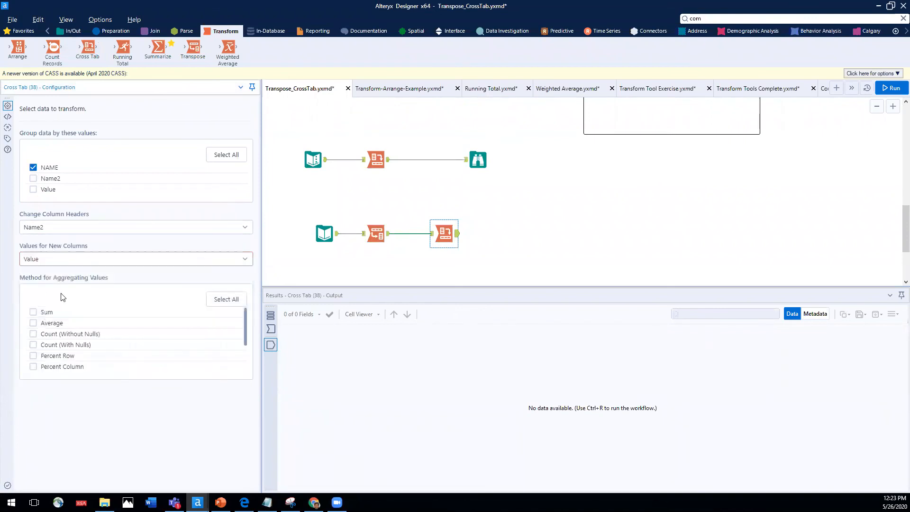
Step: Set the Cross Tab's aggregation methods to Sum, Total Column and Total Row
{"action": "left_click", "coordinate": [33, 312]}
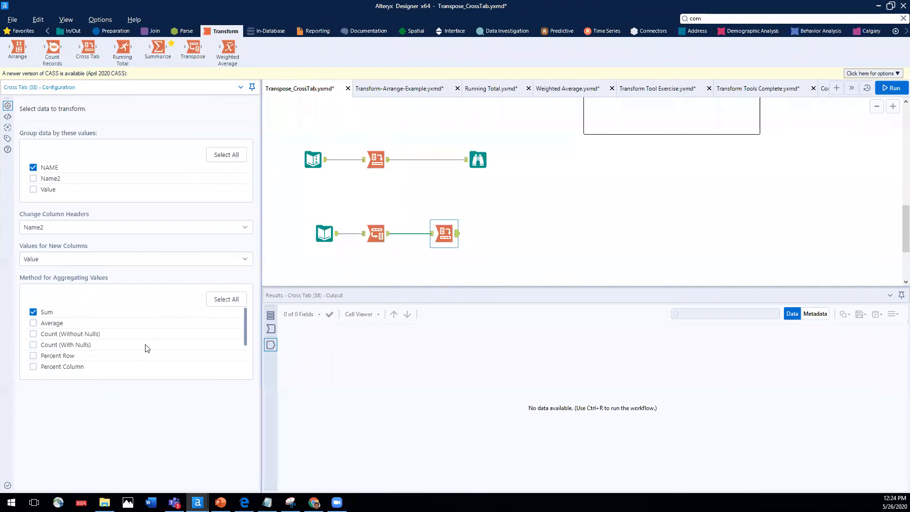
{"action": "scroll", "coordinate": [158, 344], "scroll_direction": "down", "scroll_amount": 2}
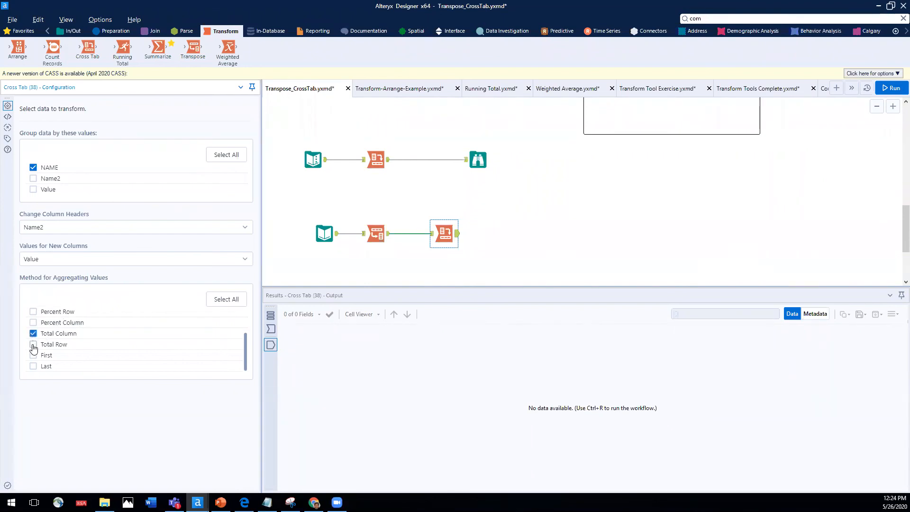
{"action": "left_click", "coordinate": [33, 344]}
Step: Add a Browse tool after the new Cross Tab tool, run the workflow and open the Browse results
{"action": "right_click", "coordinate": [440, 236]}
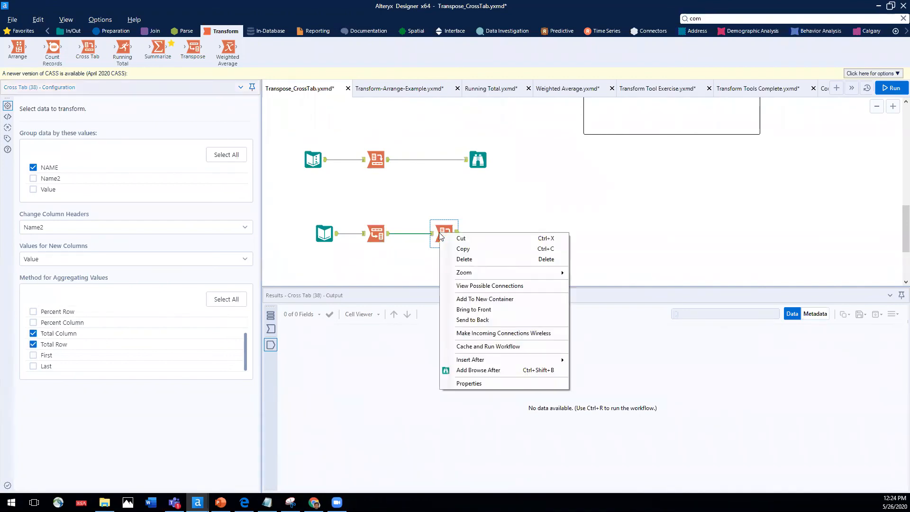
{"action": "left_click", "coordinate": [478, 370]}
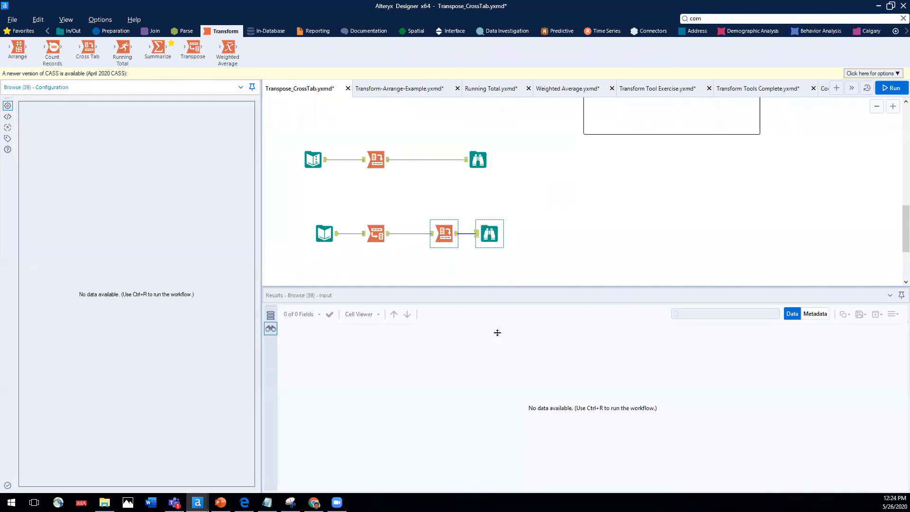
{"action": "left_click", "coordinate": [891, 88]}
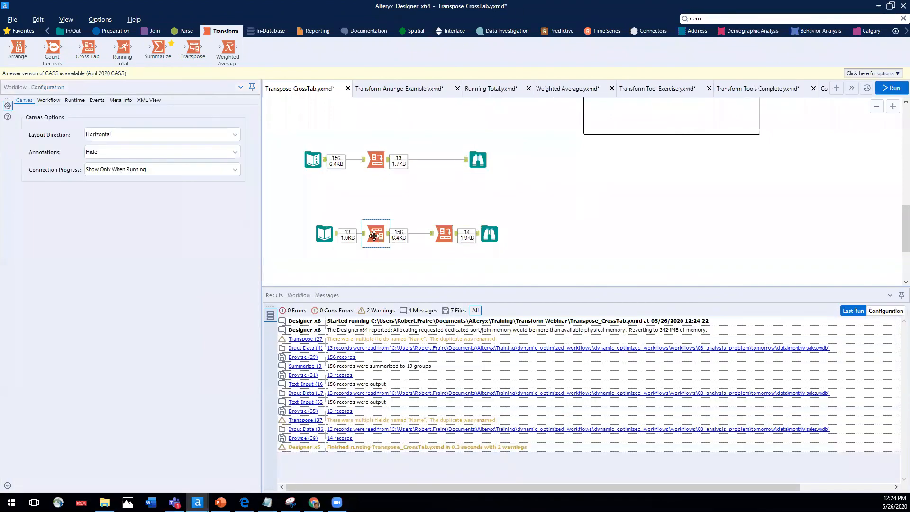
{"action": "left_click", "coordinate": [443, 237]}
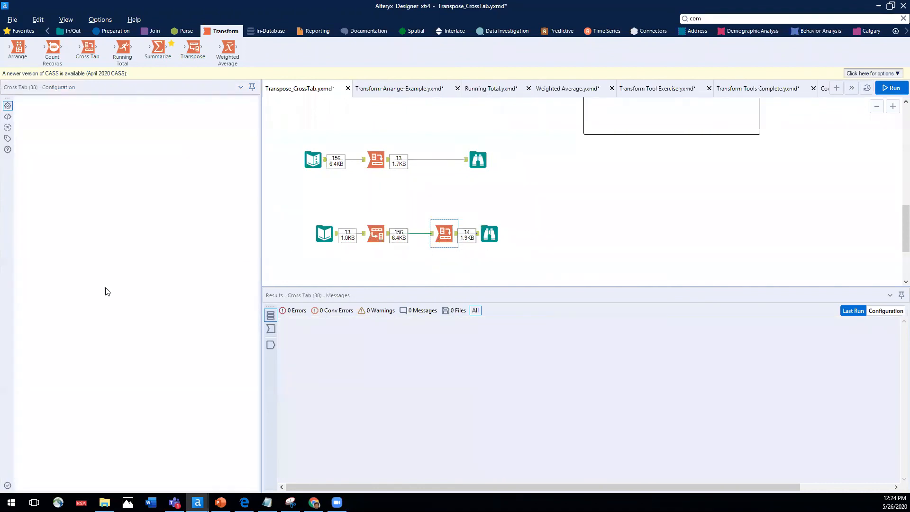
{"action": "scroll", "coordinate": [183, 328], "scroll_direction": "down", "scroll_amount": 2}
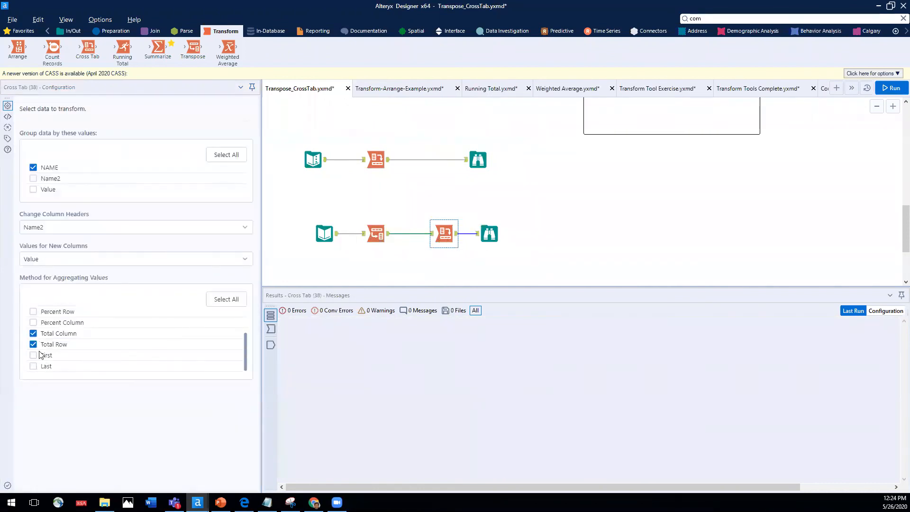
{"action": "left_click", "coordinate": [485, 232]}
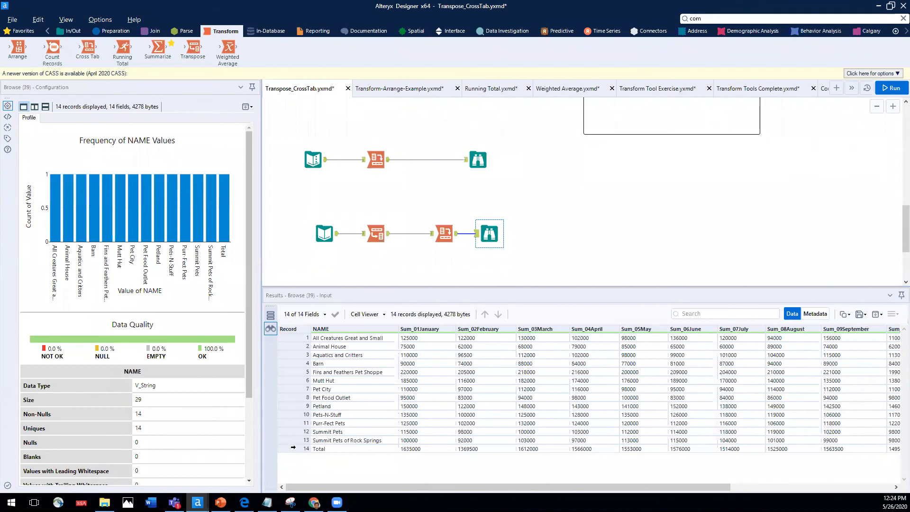
Step: Review the Total record and the Total column in the Browse results, and switch to PowerPoint
{"action": "left_click", "coordinate": [294, 447]}
{"action": "left_click_drag", "start_coordinate": [388, 487], "coordinate": [549, 487]}
{"action": "left_click", "coordinate": [877, 330]}
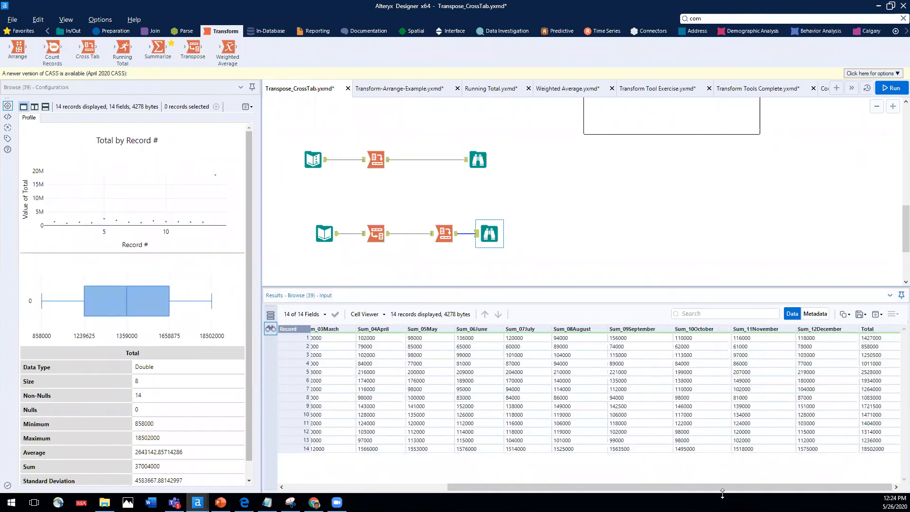
{"action": "left_click_drag", "start_coordinate": [722, 488], "coordinate": [560, 487]}
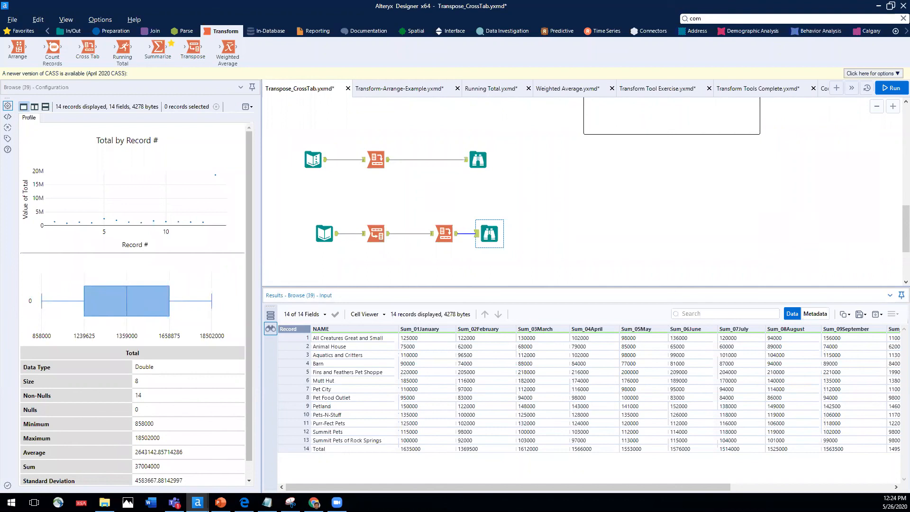
{"action": "key", "text": "alt+Tab"}
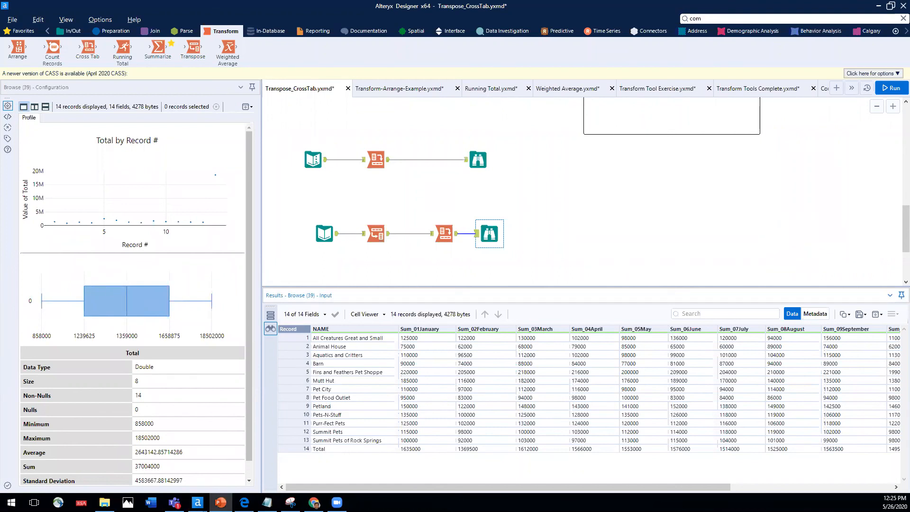
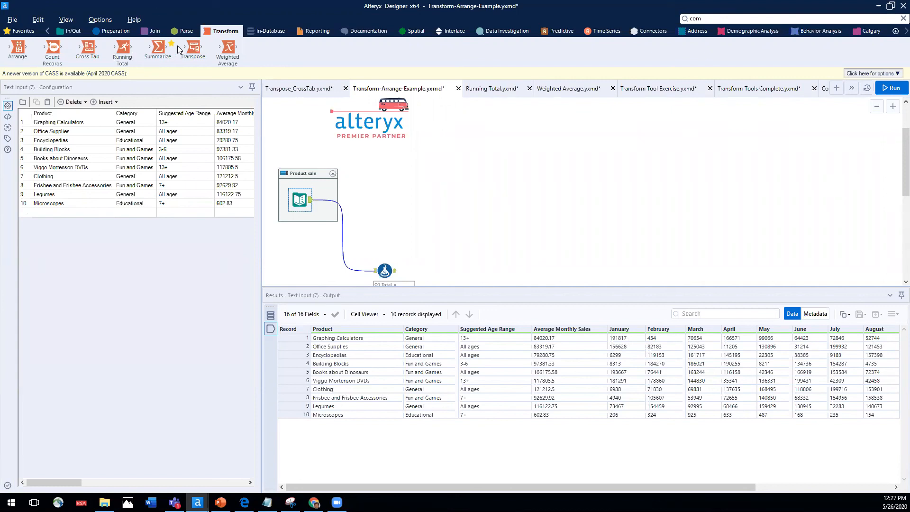
Step: Connect a Transpose tool to the Product sale Text Input, with Product as key column and only the month columns as data columns
{"action": "left_click_drag", "start_coordinate": [200, 54], "coordinate": [415, 191]}
{"action": "left_click_drag", "start_coordinate": [311, 200], "coordinate": [424, 164]}
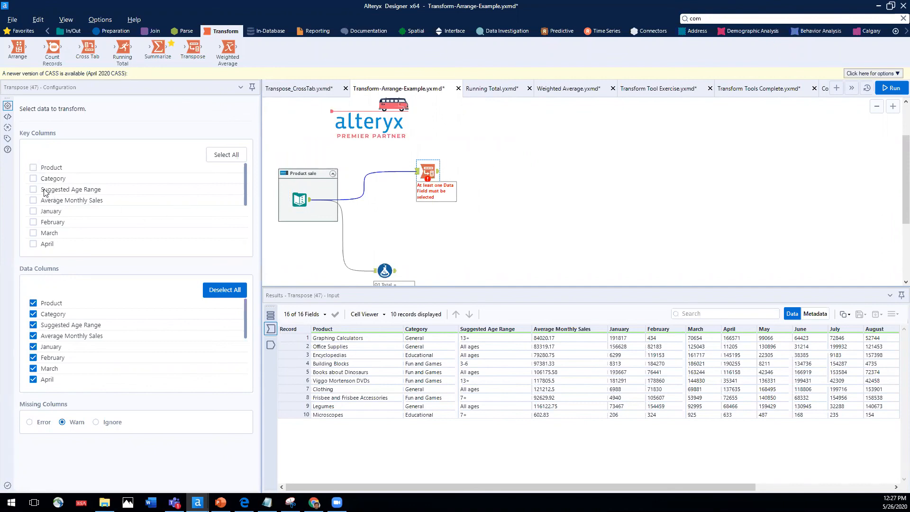
{"action": "left_click", "coordinate": [33, 168]}
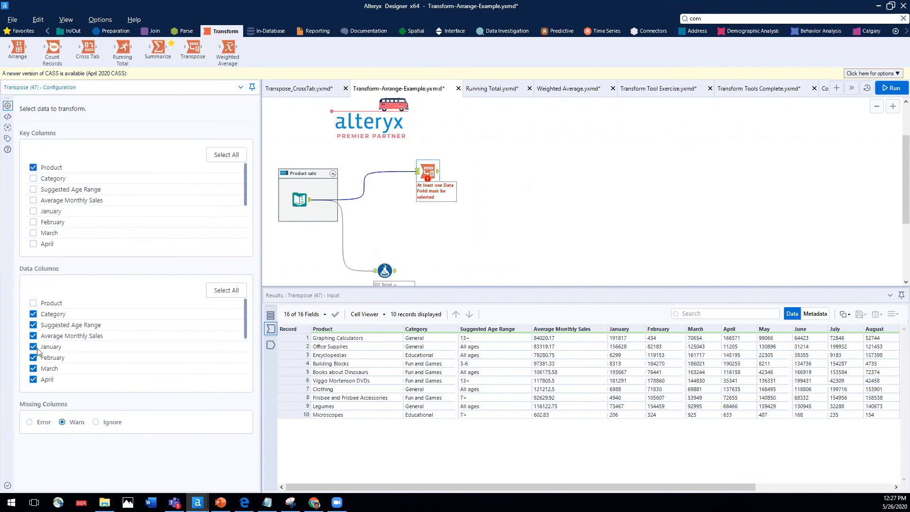
{"action": "left_click", "coordinate": [33, 314]}
{"action": "left_click", "coordinate": [34, 325]}
{"action": "left_click", "coordinate": [33, 337]}
{"action": "scroll", "coordinate": [109, 368], "scroll_direction": "down", "scroll_amount": 3}
{"action": "scroll", "coordinate": [109, 368], "scroll_direction": "up", "scroll_amount": 3}
Step: Add a Browse tool after the Product sale Transpose tool and run the workflow to view the transposed records
{"action": "right_click", "coordinate": [426, 171]}
{"action": "left_click", "coordinate": [464, 308]}
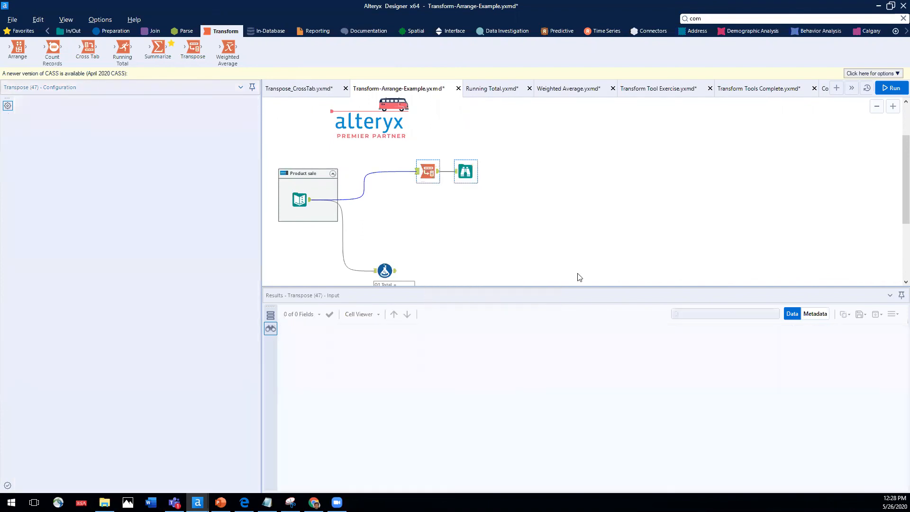
{"action": "left_click", "coordinate": [888, 88]}
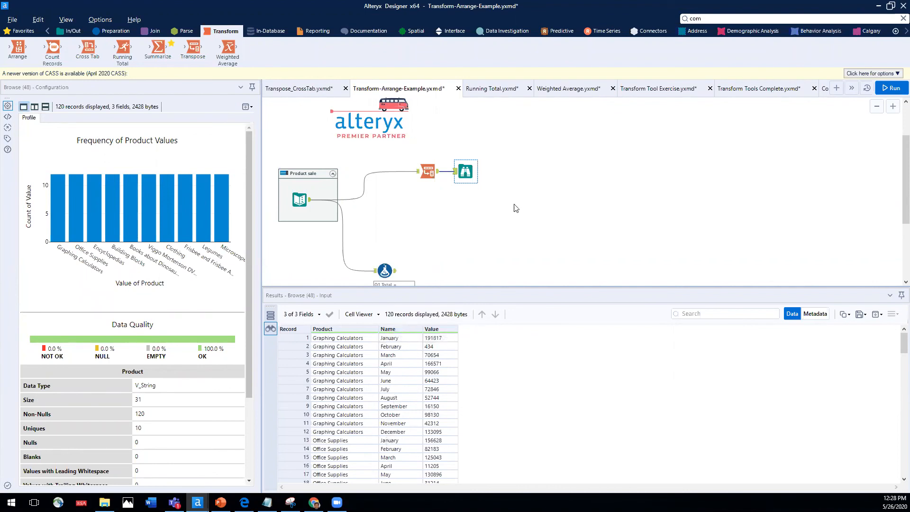
{"action": "scroll", "coordinate": [596, 173], "scroll_direction": "down", "scroll_amount": 1}
{"action": "left_click", "coordinate": [419, 157]}
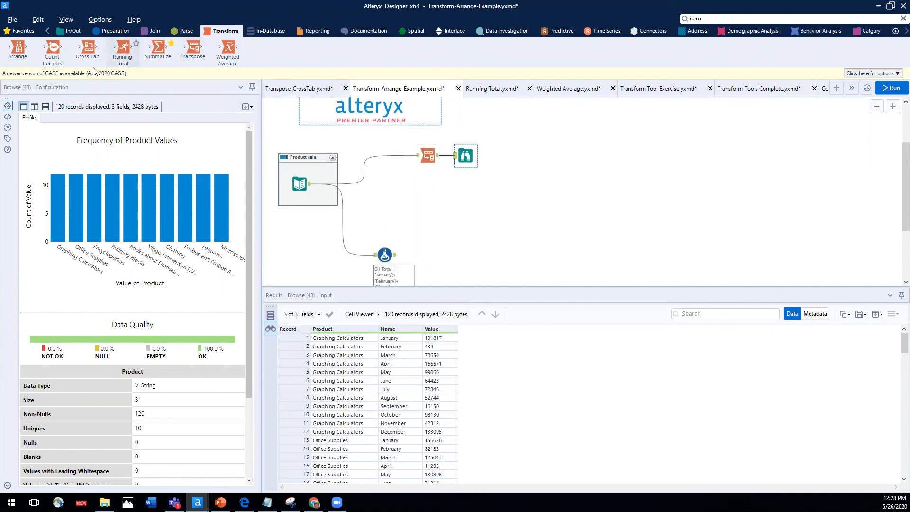
Step: Connect an Arrange tool to the Product sale Text Input below the Transpose tool, with Product as key field
{"action": "left_click_drag", "start_coordinate": [26, 56], "coordinate": [429, 185]}
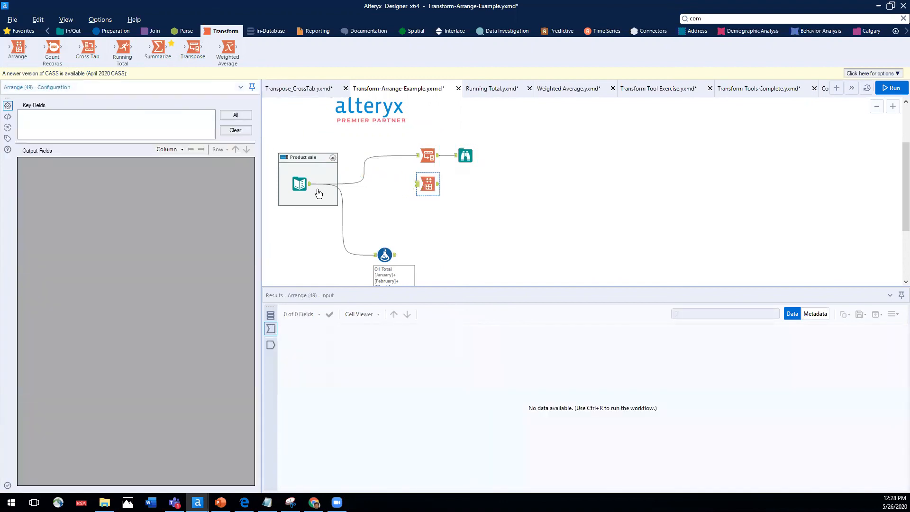
{"action": "left_click_drag", "start_coordinate": [310, 184], "coordinate": [418, 185]}
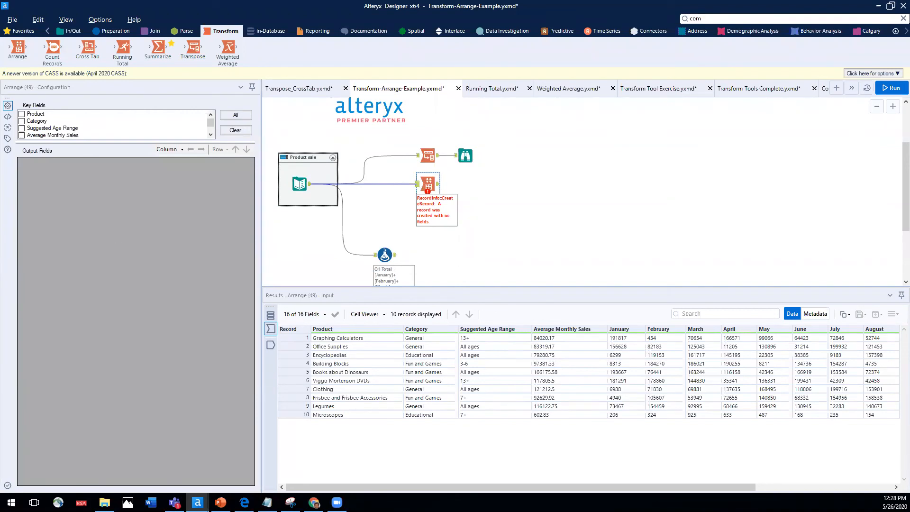
{"action": "left_click", "coordinate": [22, 114]}
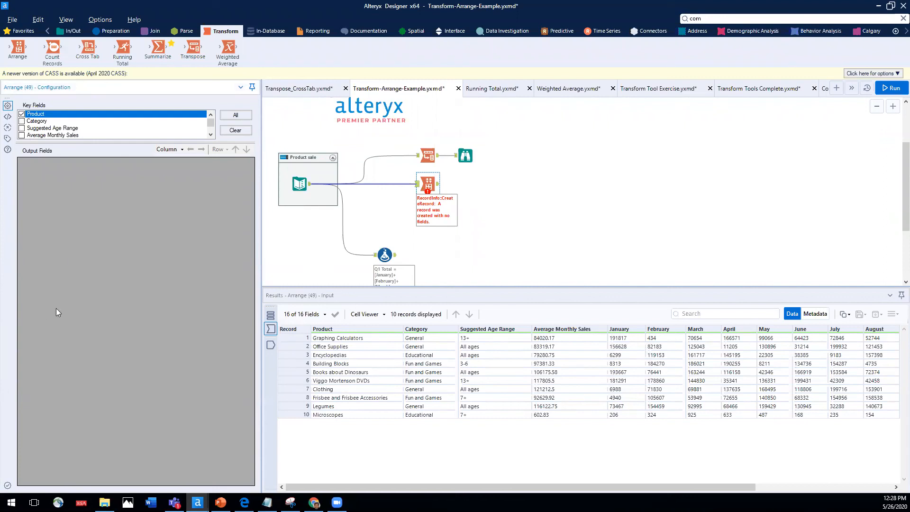
Step: Add an output column with the header Value to the Arrange tool, containing the January through December fields
{"action": "left_click", "coordinate": [180, 151]}
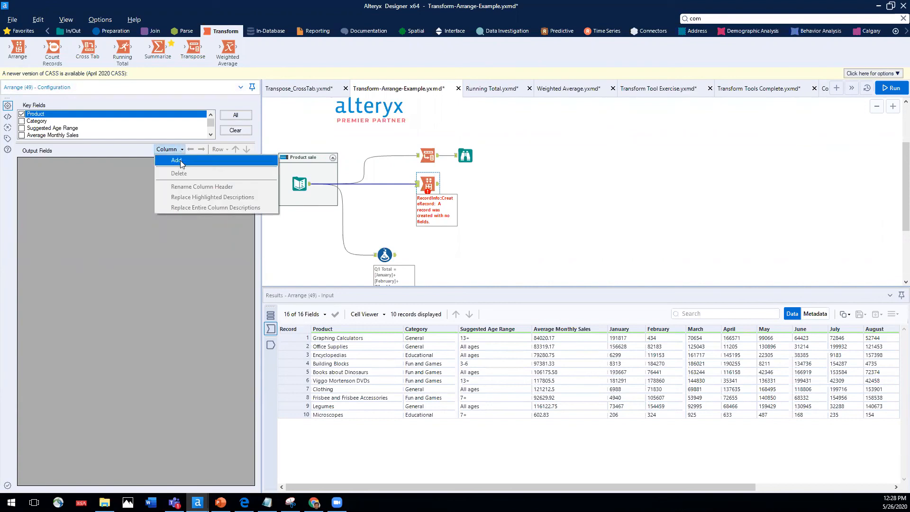
{"action": "left_click", "coordinate": [180, 161]}
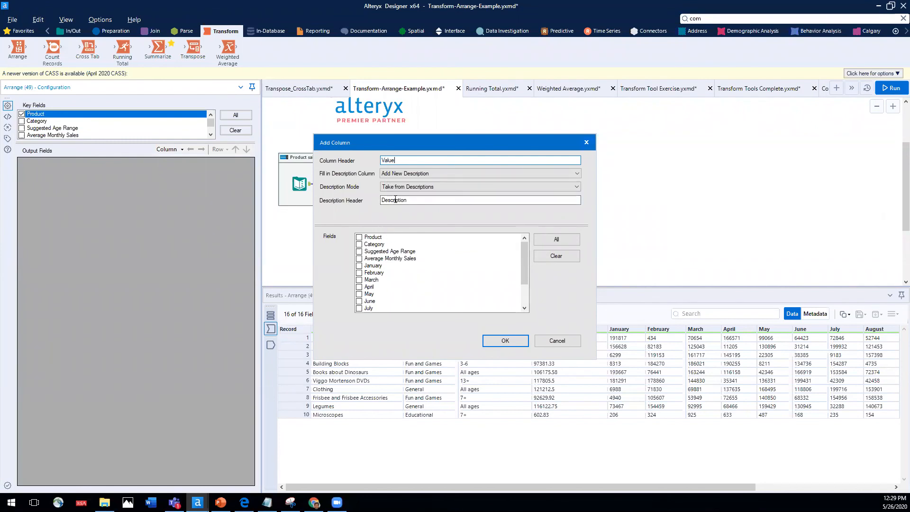
{"action": "left_click", "coordinate": [491, 341]}
{"action": "left_click", "coordinate": [479, 281]}
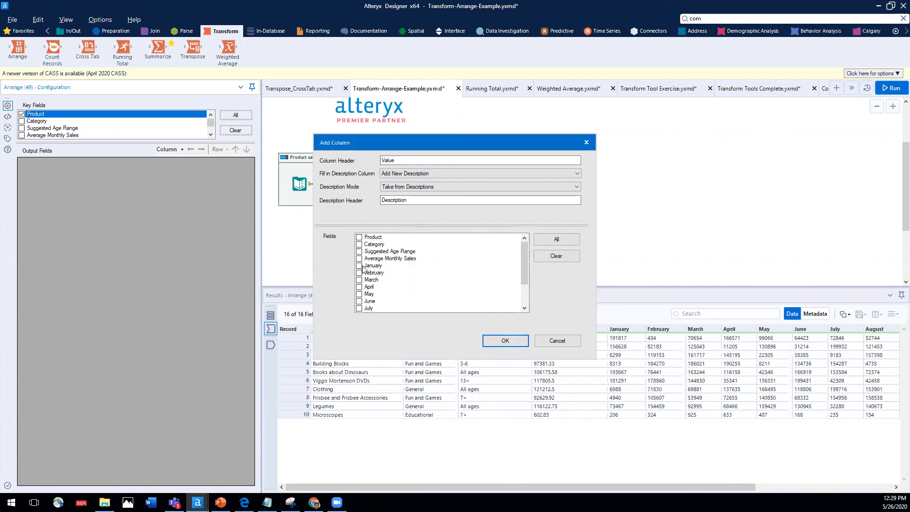
{"action": "left_click", "coordinate": [359, 266]}
{"action": "left_click", "coordinate": [359, 273]}
{"action": "left_click", "coordinate": [359, 279]}
{"action": "left_click", "coordinate": [358, 286]}
{"action": "left_click", "coordinate": [359, 294]}
{"action": "left_click", "coordinate": [358, 301]}
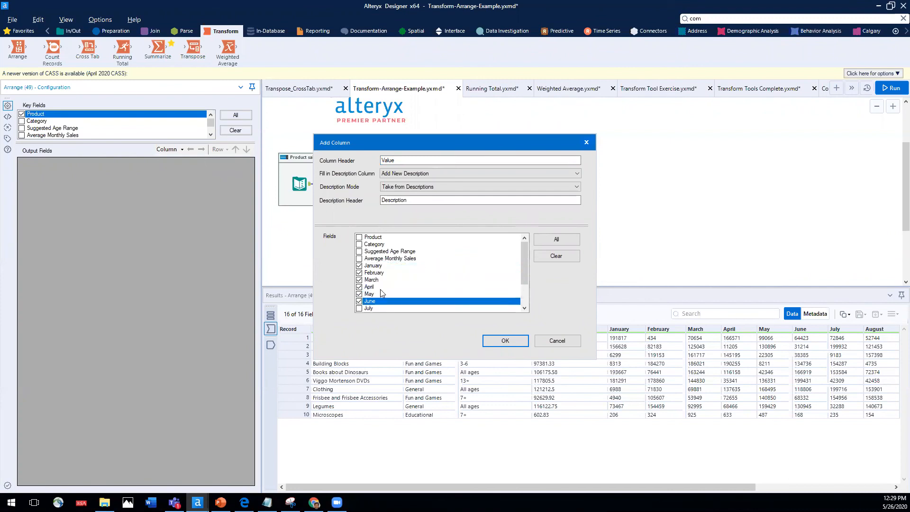
{"action": "scroll", "coordinate": [361, 289], "scroll_direction": "down", "scroll_amount": 2}
{"action": "left_click", "coordinate": [358, 272]}
{"action": "left_click", "coordinate": [359, 279]}
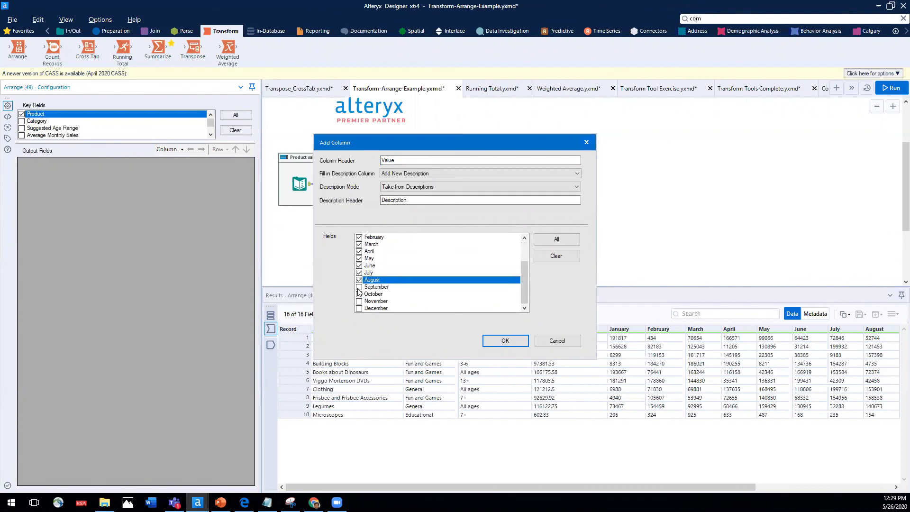
{"action": "left_click", "coordinate": [359, 287]}
{"action": "left_click", "coordinate": [358, 294]}
{"action": "left_click", "coordinate": [359, 301]}
{"action": "left_click", "coordinate": [359, 308]}
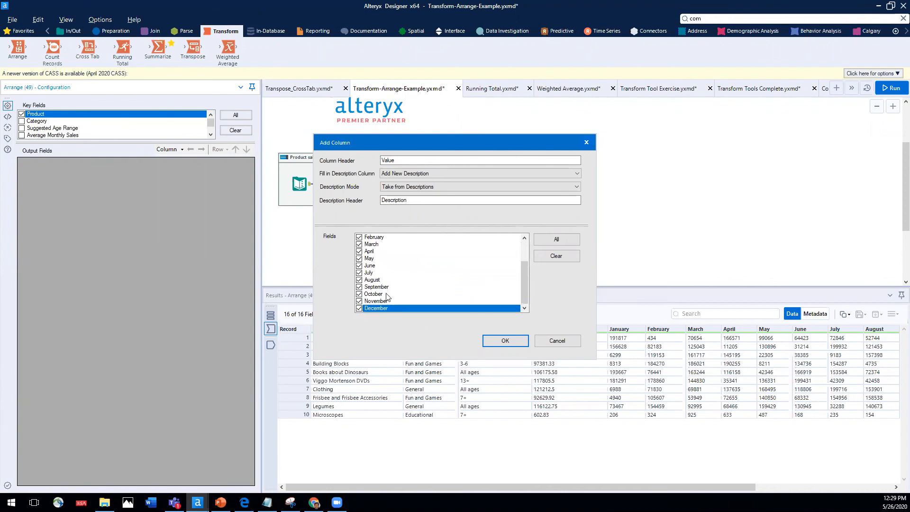
{"action": "left_click", "coordinate": [497, 342]}
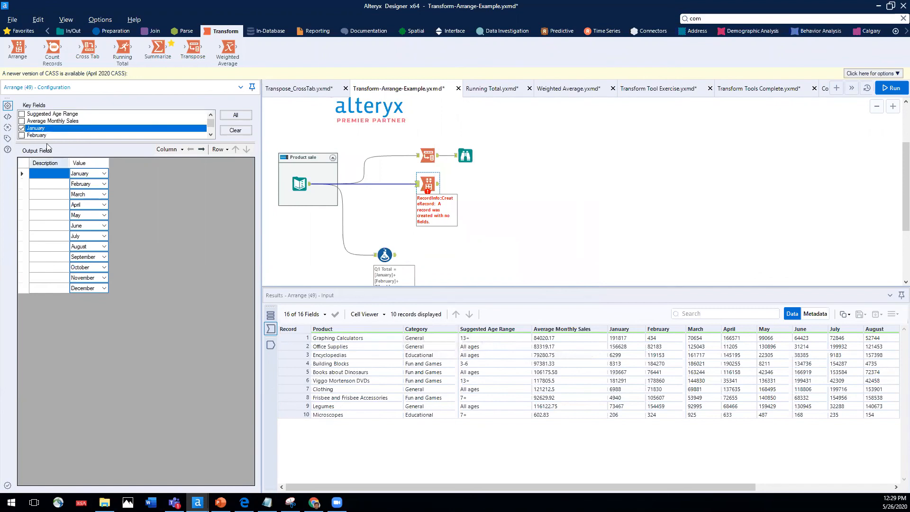
Step: Fill in the output field descriptions as January, Feb, Mar, Apr, May, Jun, Jul, Aug, Sep, Oct, Nov and Dec
{"action": "scroll", "coordinate": [82, 136], "scroll_direction": "up", "scroll_amount": 1}
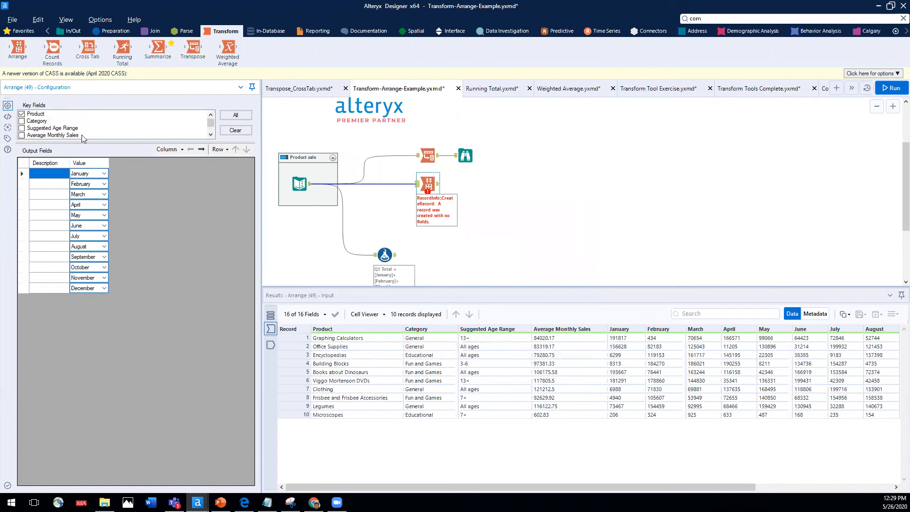
{"action": "left_click", "coordinate": [57, 174]}
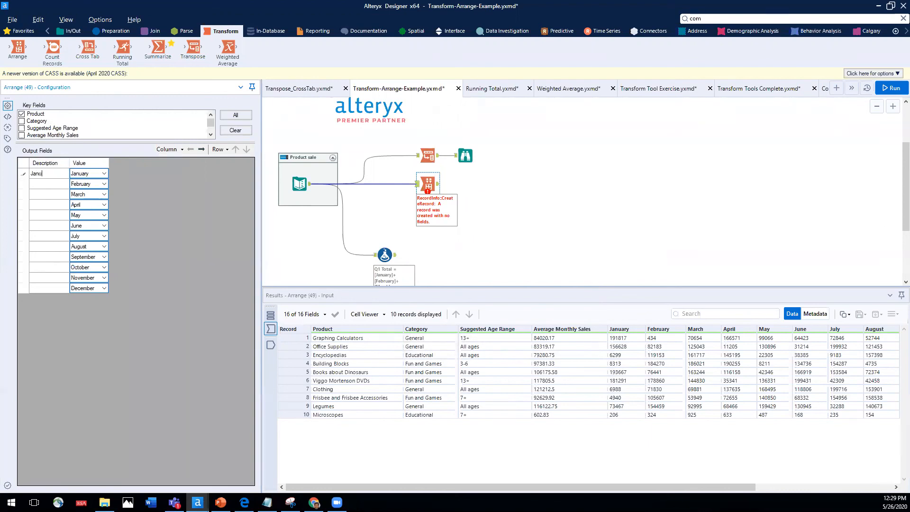
{"action": "left_click", "coordinate": [48, 185]}
{"action": "type", "text": "A"}
{"action": "type", "text": "M"}
{"action": "type", "text": "J"}
{"action": "type", "text": "A"}
{"action": "type", "text": "S"}
{"action": "type", "text": "n"}
{"action": "type", "text": "Dec"}
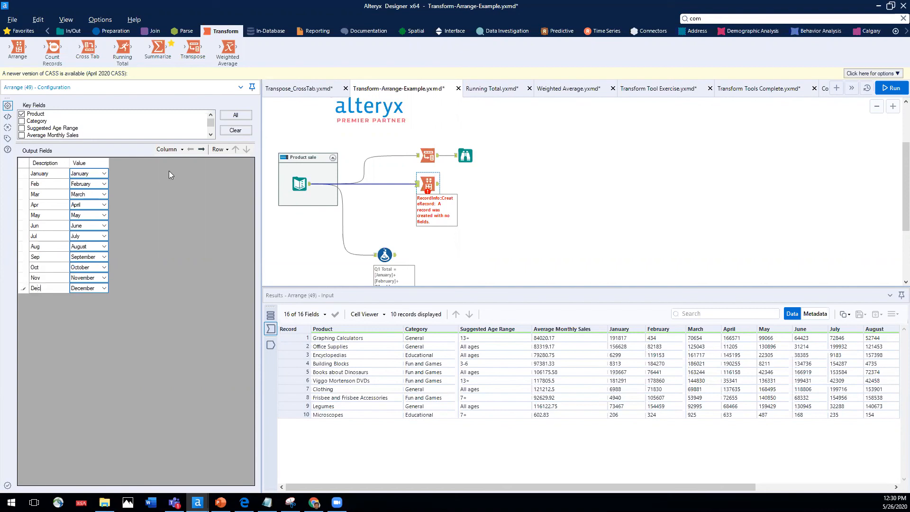
Step: Add a Browse tool after the Arrange tool and run the workflow
{"action": "left_click", "coordinate": [434, 185]}
{"action": "right_click", "coordinate": [435, 184]}
{"action": "left_click", "coordinate": [457, 321]}
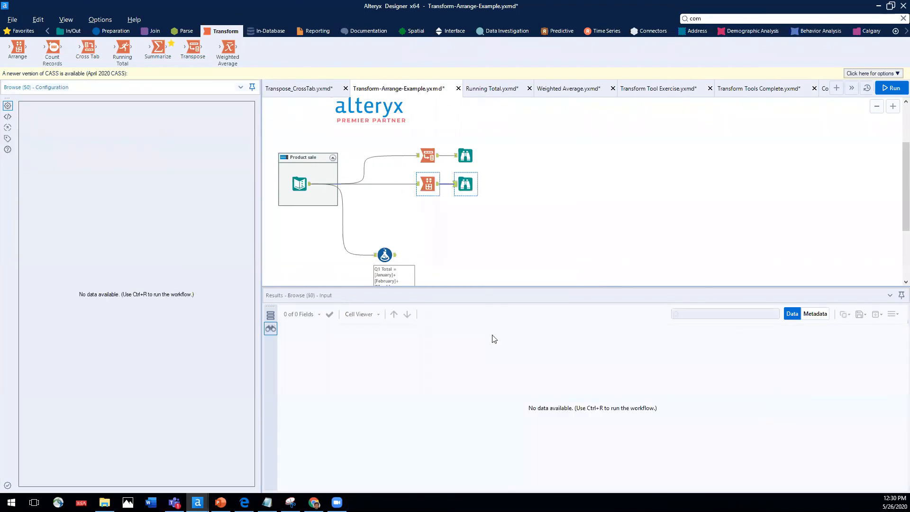
{"action": "key", "text": "ctrl+r"}
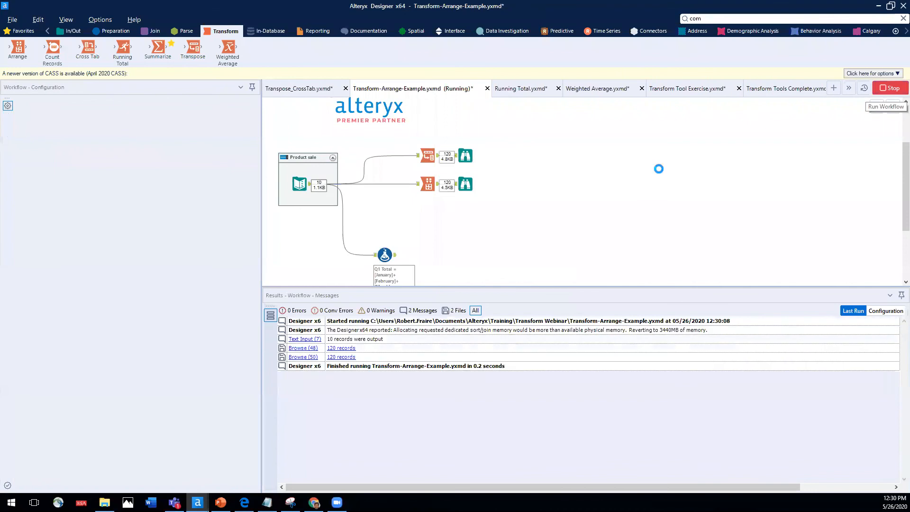
Step: Review the Transpose tool's configuration and its Browse results for comparison with the Arrange approach
{"action": "left_click", "coordinate": [429, 159]}
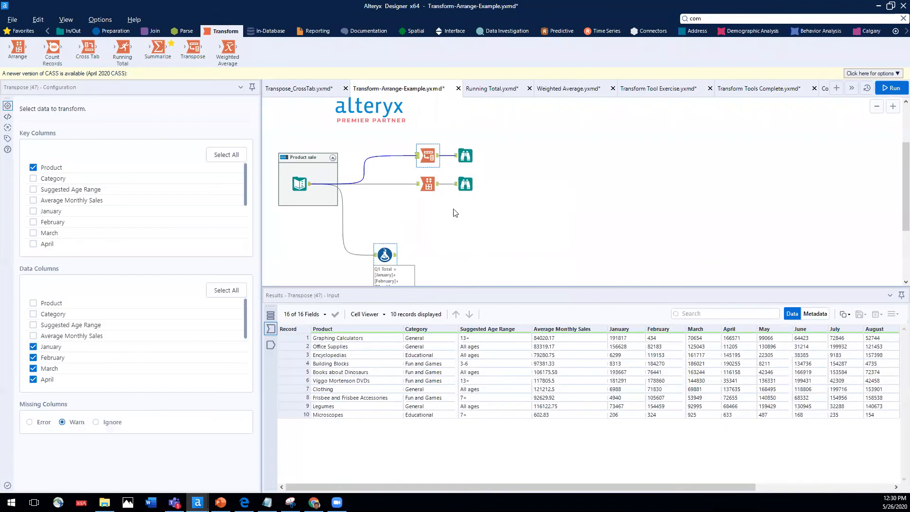
{"action": "left_click", "coordinate": [466, 152]}
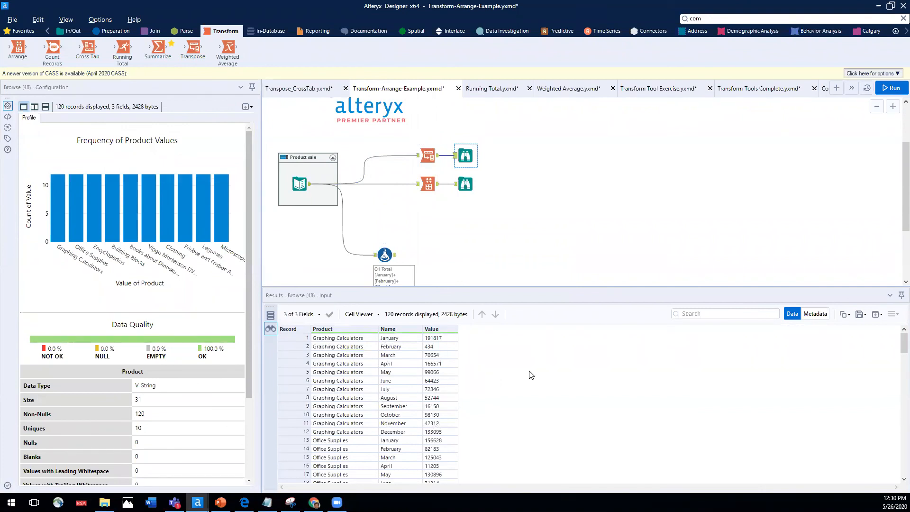
Step: Move the Formula tool lower on the canvas and review its quarterly total expressions
{"action": "scroll", "coordinate": [568, 234], "scroll_direction": "down", "scroll_amount": 3}
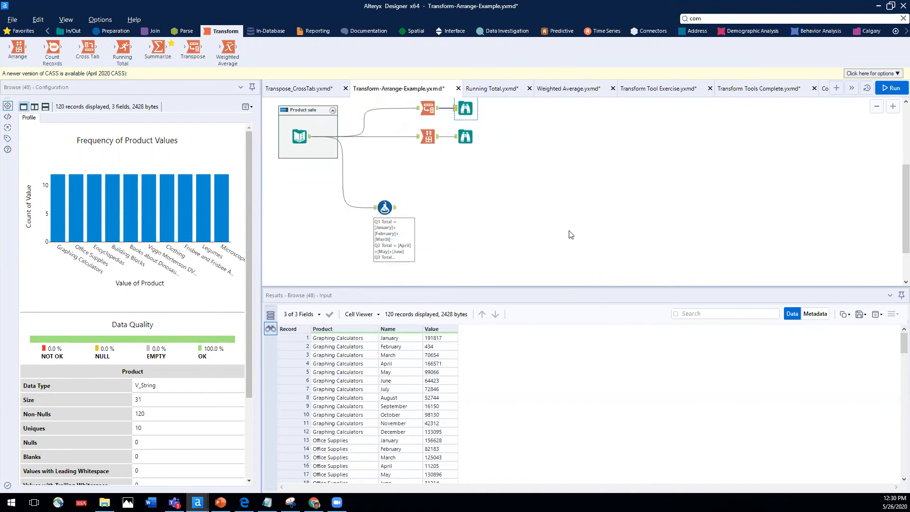
{"action": "left_click", "coordinate": [381, 173]}
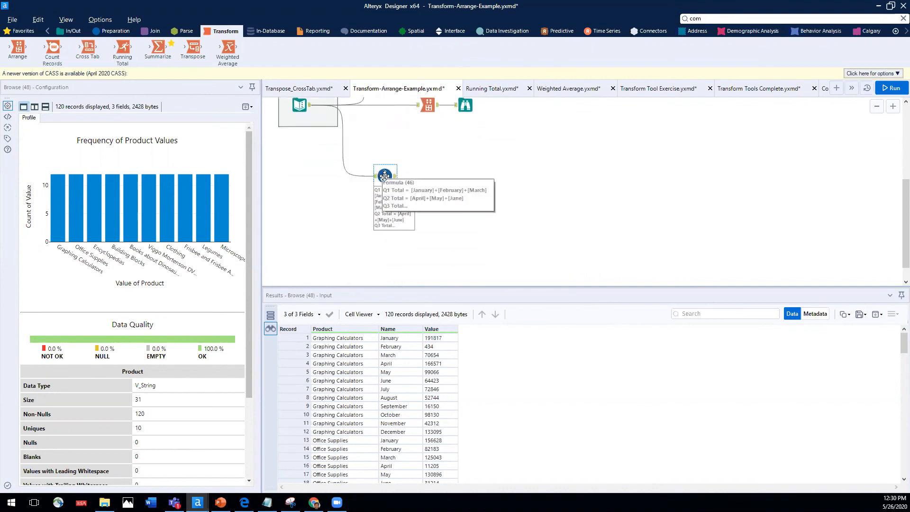
{"action": "left_click_drag", "start_coordinate": [381, 173], "coordinate": [384, 217]}
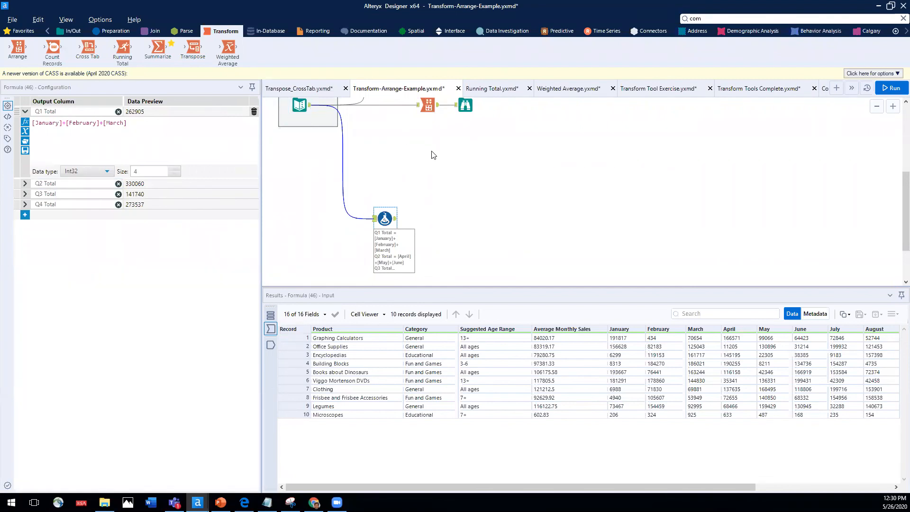
{"action": "scroll", "coordinate": [506, 164], "scroll_direction": "down", "scroll_amount": 1}
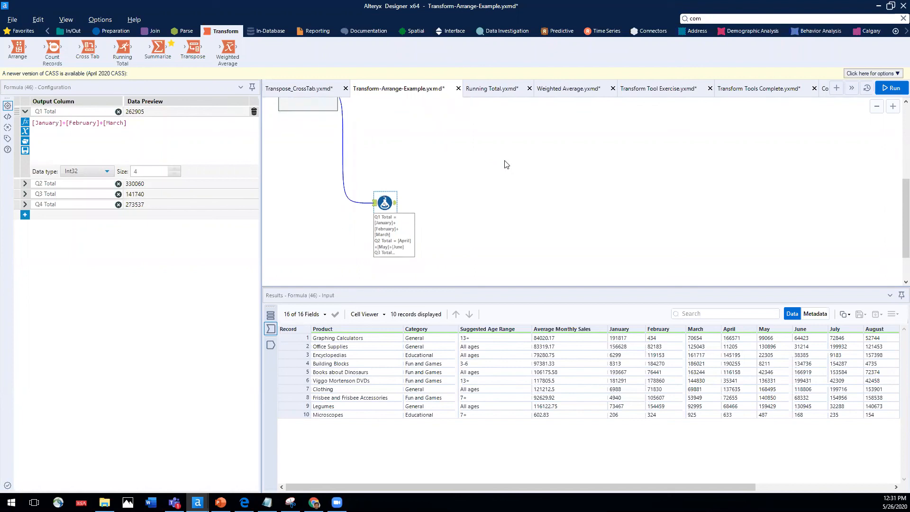
{"action": "scroll", "coordinate": [506, 165], "scroll_direction": "up", "scroll_amount": 1}
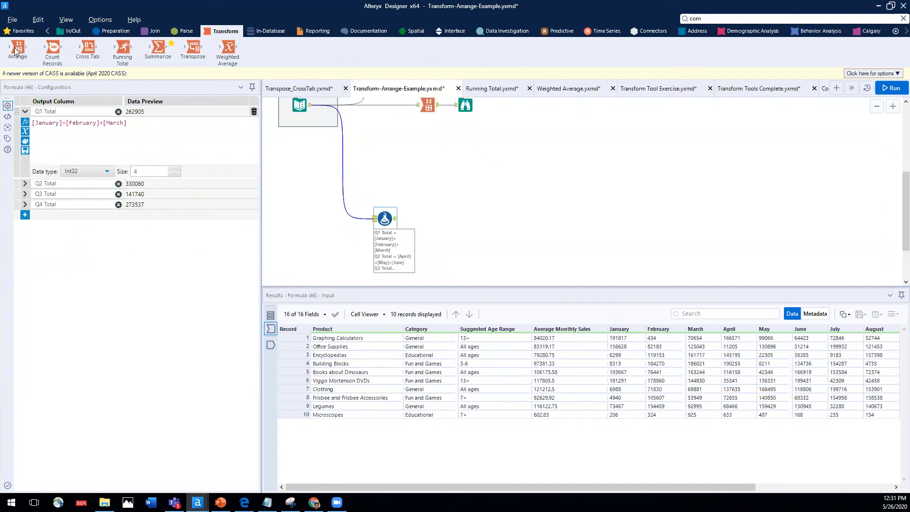
Step: Connect a new Arrange tool to the Formula tool, with Product, Category, Suggested Age Range and Average Monthly Sales as key fields
{"action": "left_click_drag", "start_coordinate": [15, 51], "coordinate": [449, 206]}
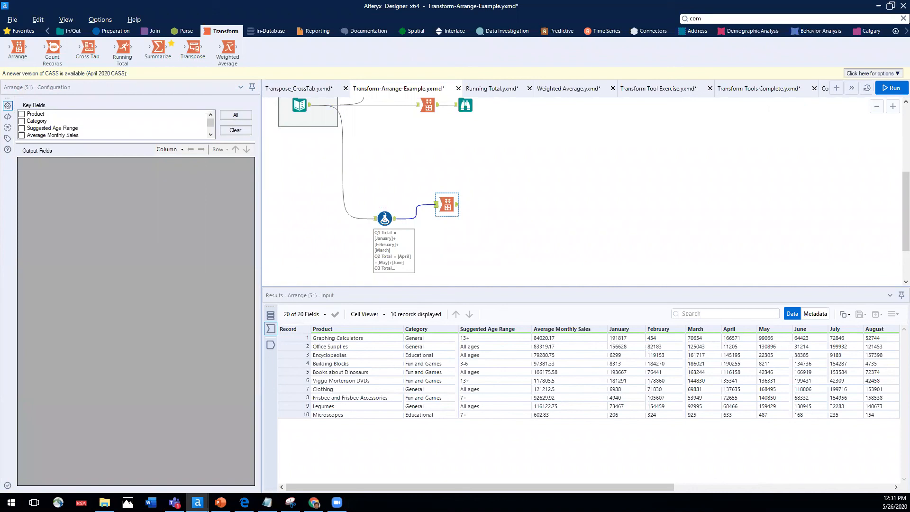
{"action": "left_click", "coordinate": [21, 114]}
{"action": "left_click", "coordinate": [21, 120]}
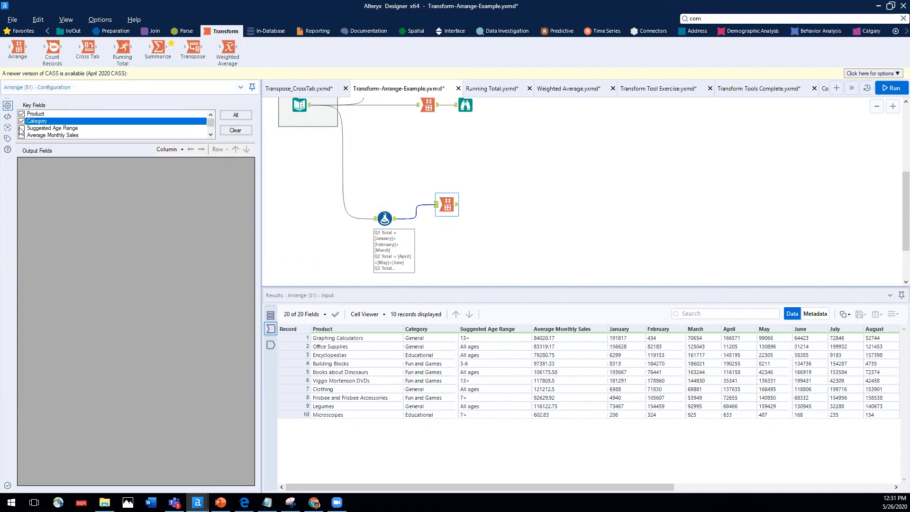
{"action": "left_click", "coordinate": [22, 128]}
{"action": "left_click", "coordinate": [21, 135]}
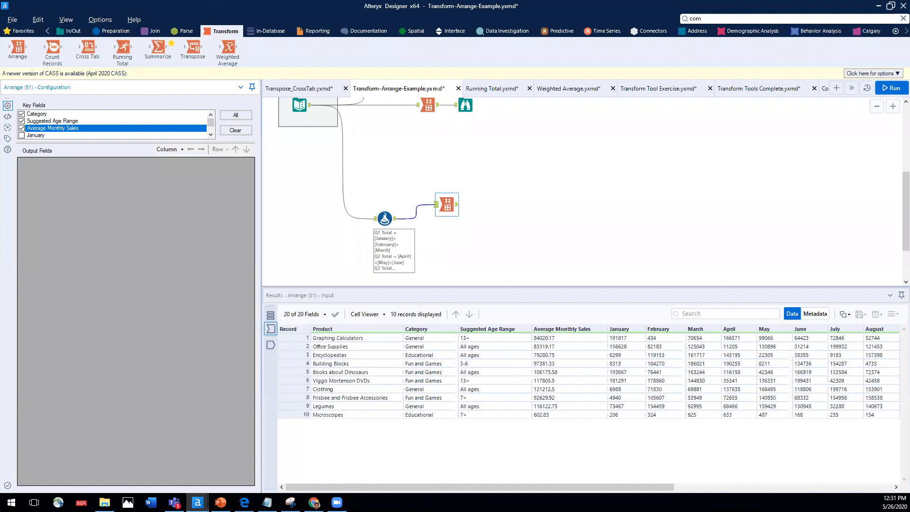
Step: Add an output column with the header Q1 Sales to the new Arrange tool, containing January, February, March and Q1 Total
{"action": "left_click", "coordinate": [180, 149]}
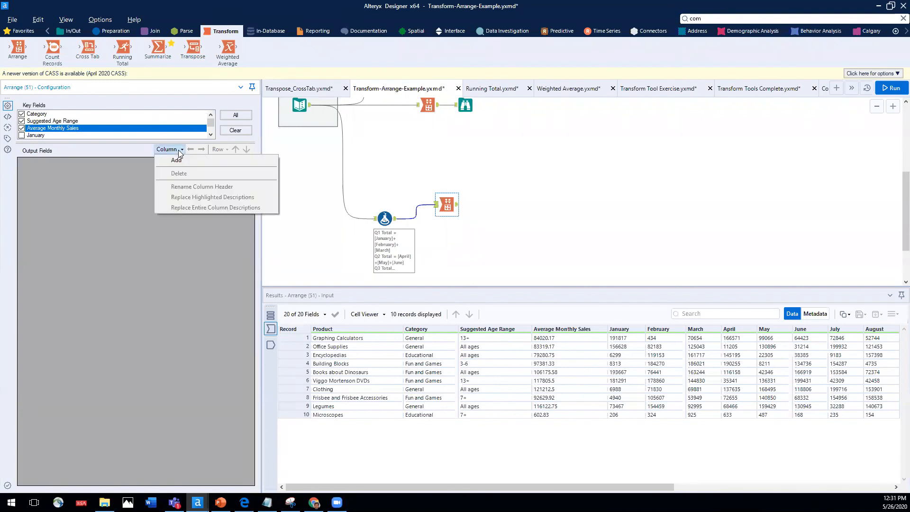
{"action": "left_click", "coordinate": [177, 158]}
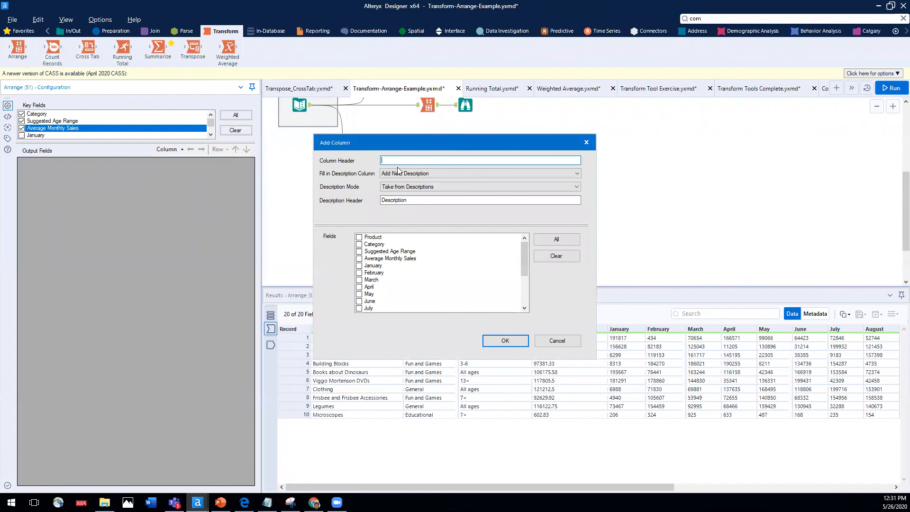
{"action": "type", "text": "Q1 Sales"}
{"action": "left_click", "coordinate": [359, 265]}
{"action": "left_click", "coordinate": [359, 272]}
{"action": "left_click", "coordinate": [359, 280]}
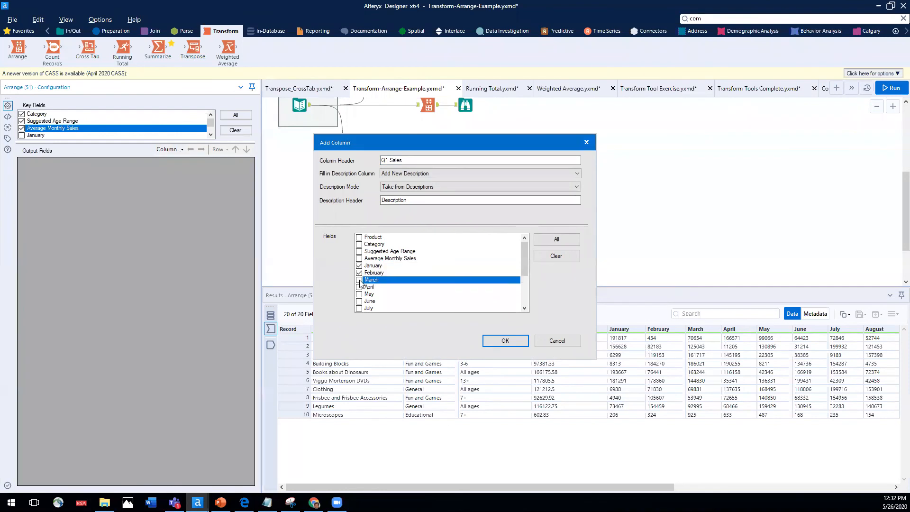
{"action": "scroll", "coordinate": [403, 291], "scroll_direction": "down", "scroll_amount": 3}
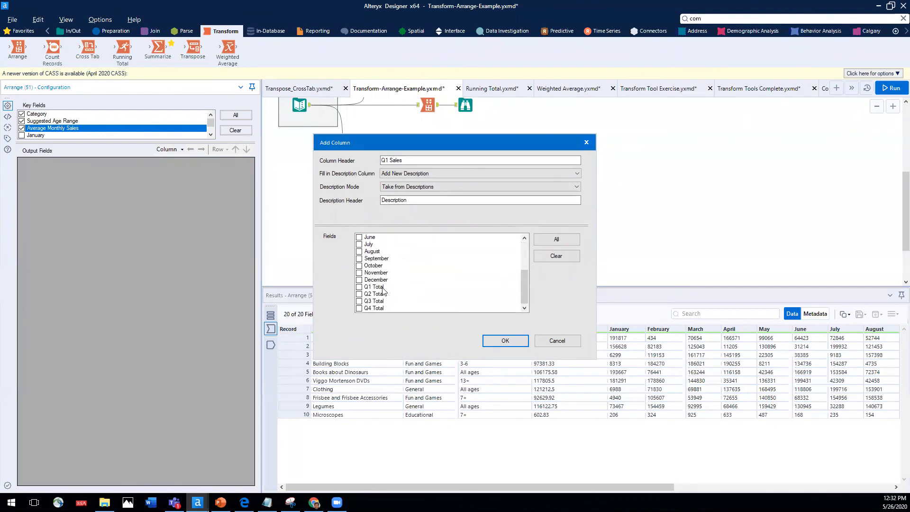
{"action": "left_click", "coordinate": [358, 287]}
{"action": "scroll", "coordinate": [441, 279], "scroll_direction": "up", "scroll_amount": 3}
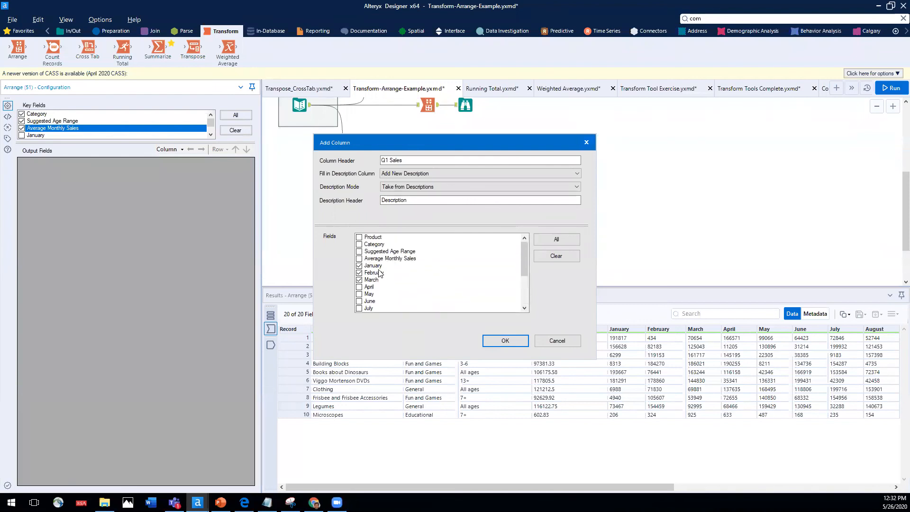
{"action": "scroll", "coordinate": [386, 299], "scroll_direction": "down", "scroll_amount": 3}
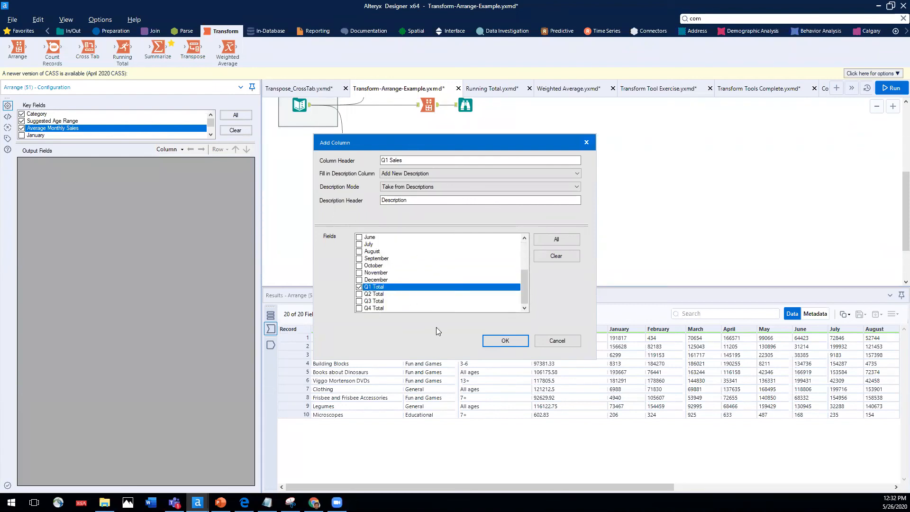
{"action": "left_click", "coordinate": [496, 339]}
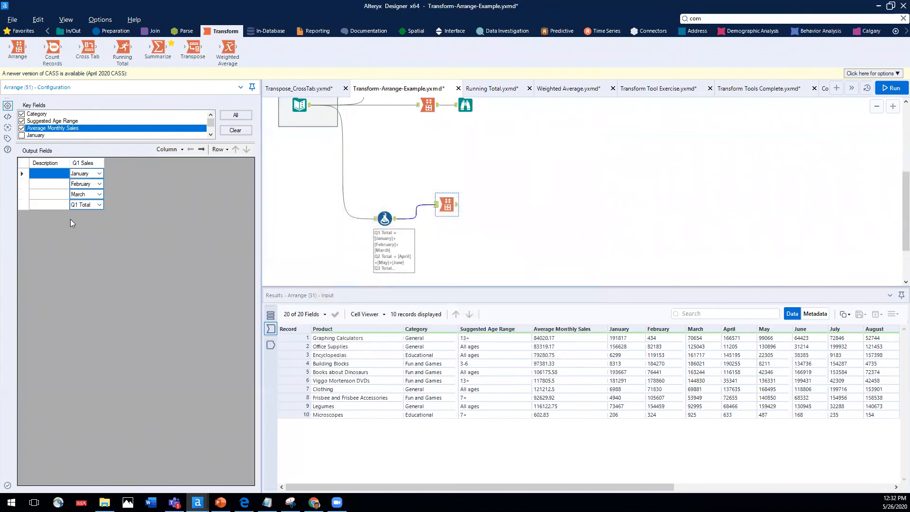
Step: Fill in the descriptions of the Q1 Sales rows as January, February, March and Q1 Total
{"action": "left_click", "coordinate": [43, 174]}
{"action": "type", "text": "Jau"}
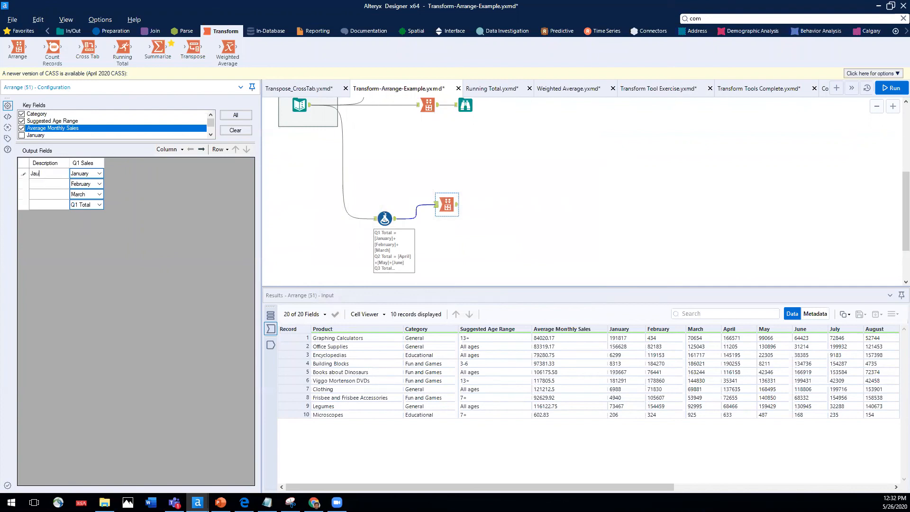
{"action": "type", "text": "nuary"}
{"action": "type", "text": "F"}
{"action": "type", "text": "ebruary"}
{"action": "key", "text": "Return"}
{"action": "type", "text": "March"}
{"action": "left_click", "coordinate": [44, 203]}
{"action": "type", "text": "Q1 Total"}
Step: Add a Browse tool after the Arrange tool that follows the Formula tool
{"action": "left_click", "coordinate": [446, 200]}
{"action": "right_click", "coordinate": [446, 200]}
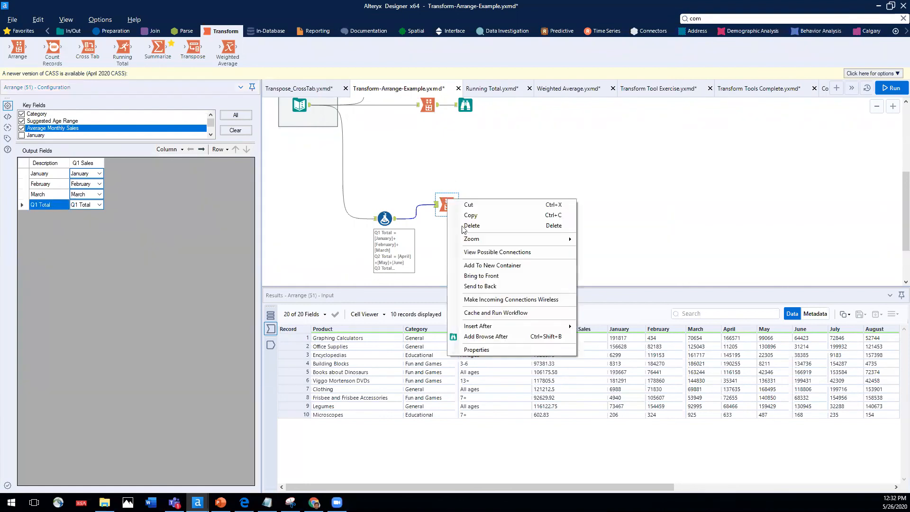
{"action": "left_click", "coordinate": [476, 337]}
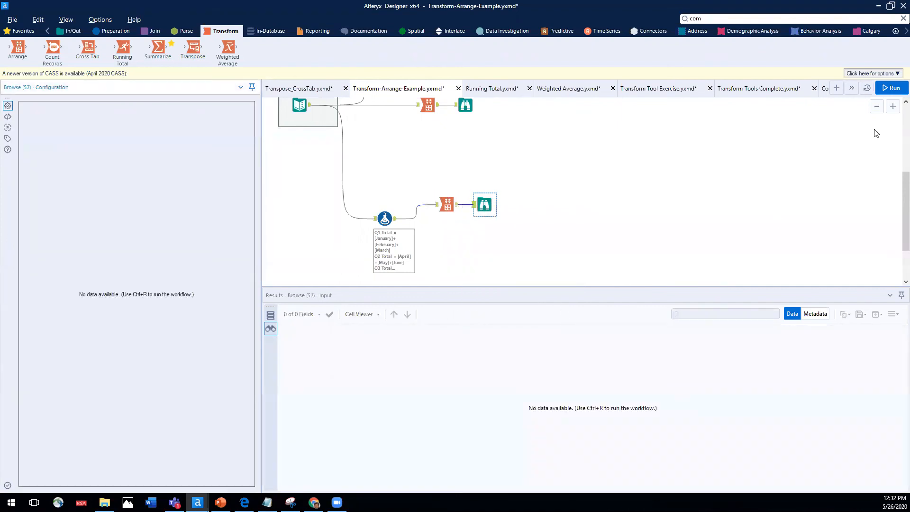
Step: Add an output column with the header Q2 Sales, containing April, May and June, to the Arrange tool after the Formula tool and run the workflow
{"action": "left_click", "coordinate": [893, 90]}
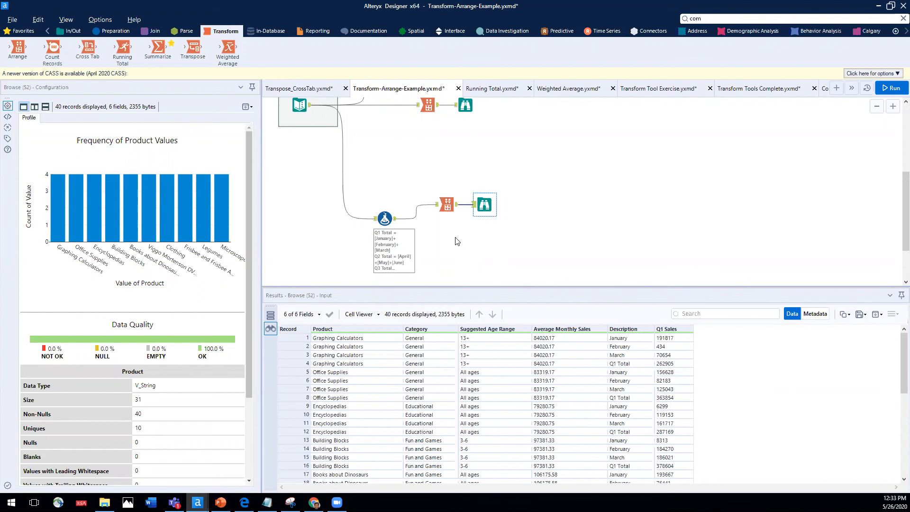
{"action": "left_click", "coordinate": [446, 207]}
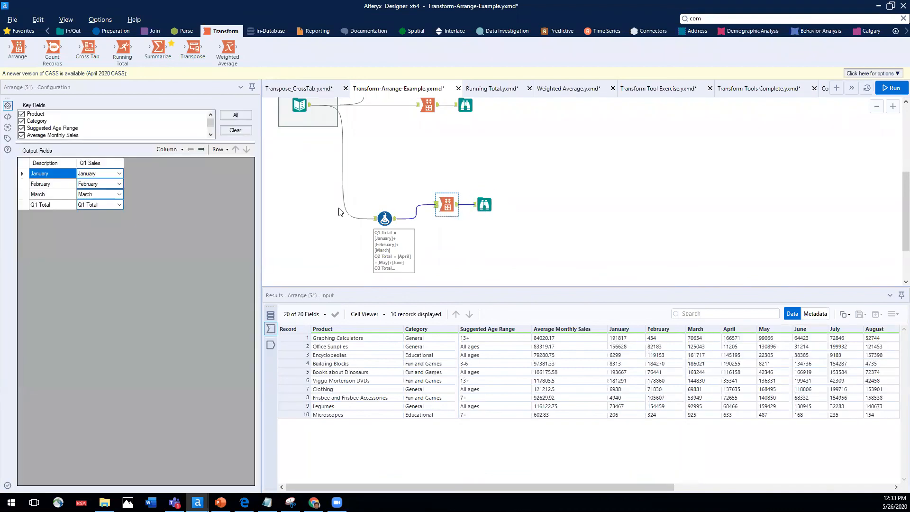
{"action": "left_click", "coordinate": [179, 149]}
{"action": "left_click", "coordinate": [183, 161]}
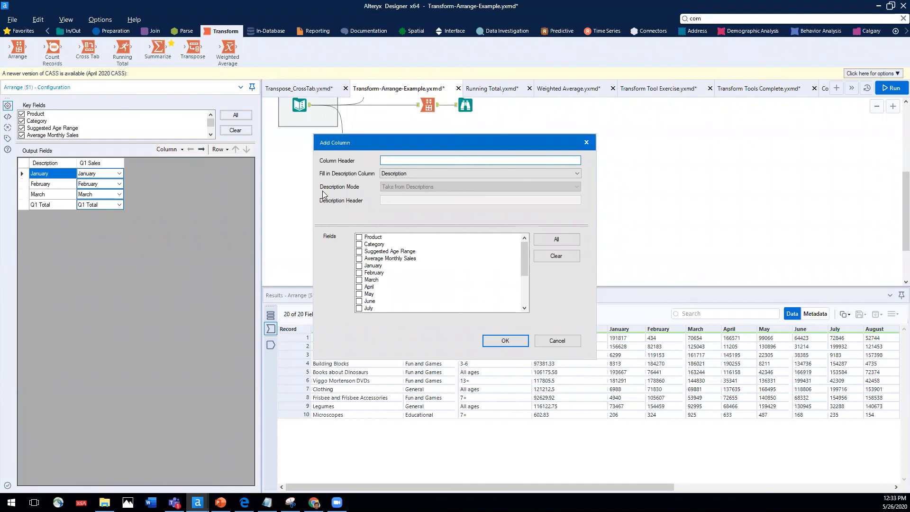
{"action": "type", "text": "Q2 Sale"}
{"action": "scroll", "coordinate": [396, 278], "scroll_direction": "down", "scroll_amount": 2}
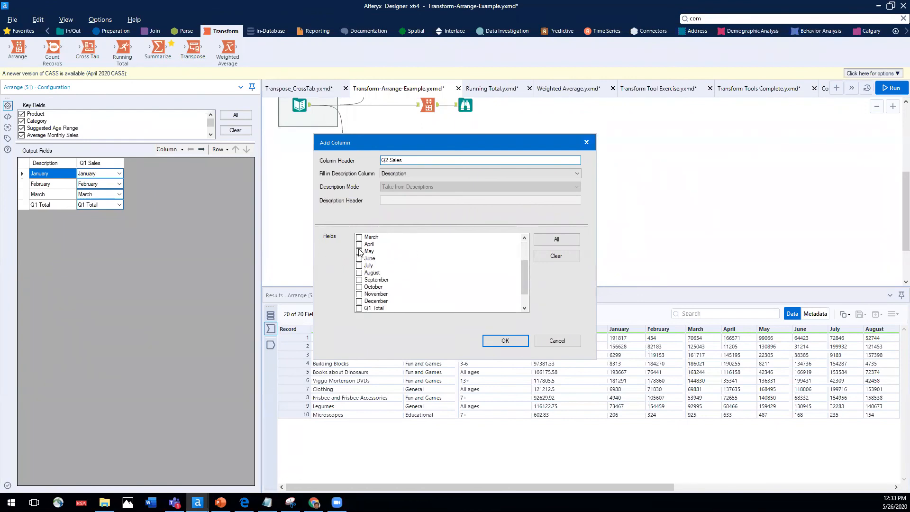
{"action": "left_click", "coordinate": [359, 245]}
{"action": "left_click", "coordinate": [360, 251]}
{"action": "left_click", "coordinate": [359, 258]}
{"action": "scroll", "coordinate": [424, 278], "scroll_direction": "down", "scroll_amount": 1}
{"action": "scroll", "coordinate": [425, 282], "scroll_direction": "down", "scroll_amount": 1}
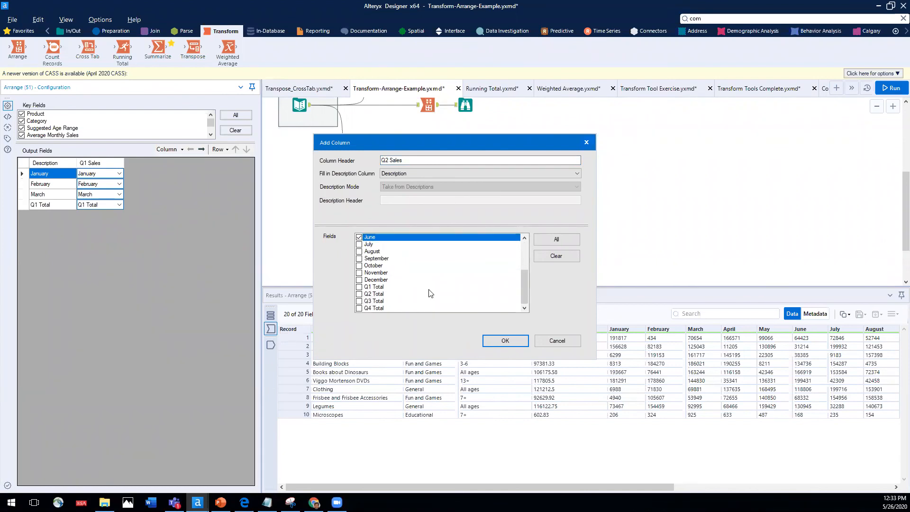
{"action": "scroll", "coordinate": [424, 273], "scroll_direction": "up", "scroll_amount": 3}
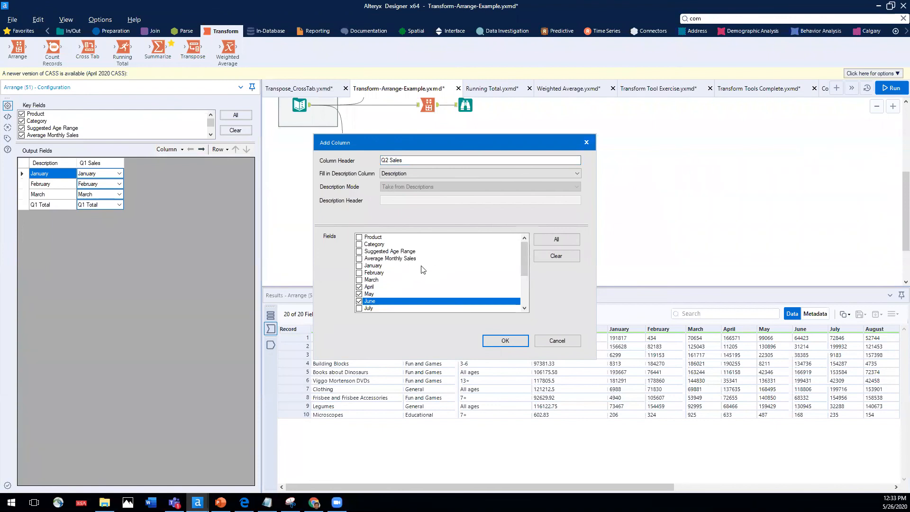
{"action": "scroll", "coordinate": [413, 270], "scroll_direction": "down", "scroll_amount": 1}
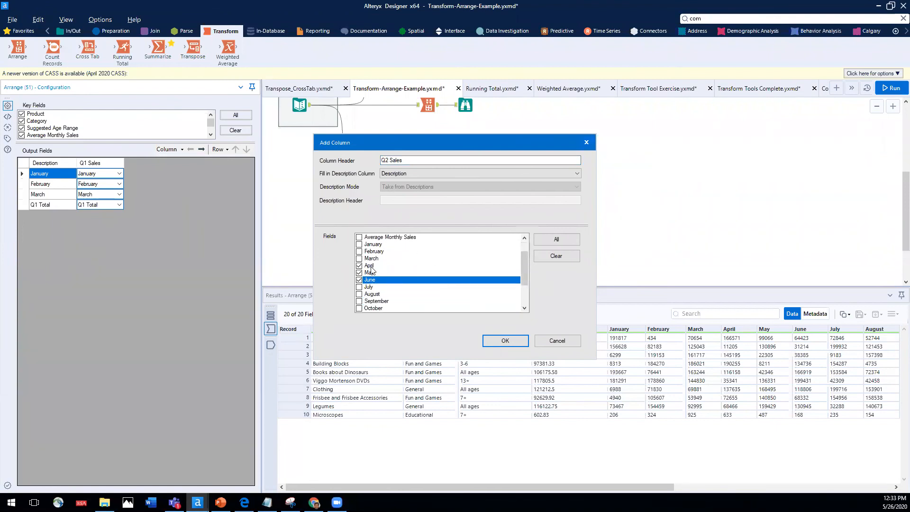
{"action": "left_click", "coordinate": [505, 341]}
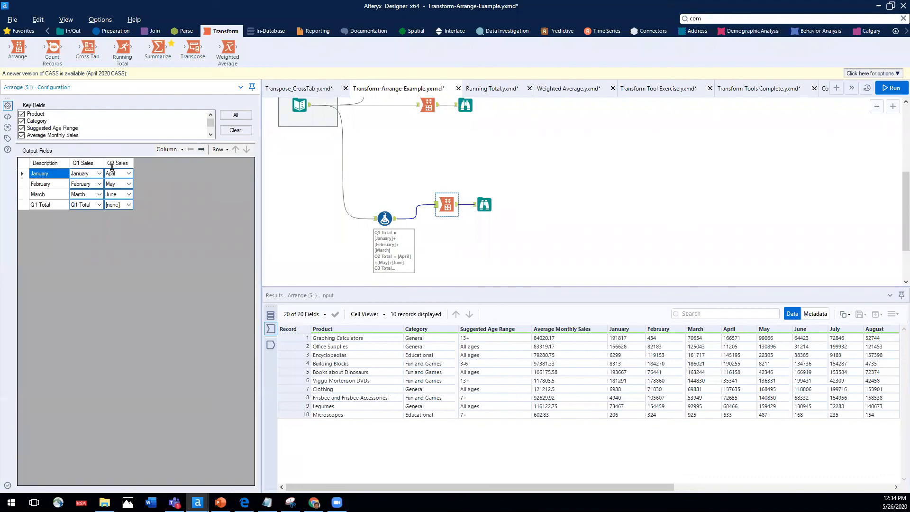
{"action": "left_click", "coordinate": [881, 88]}
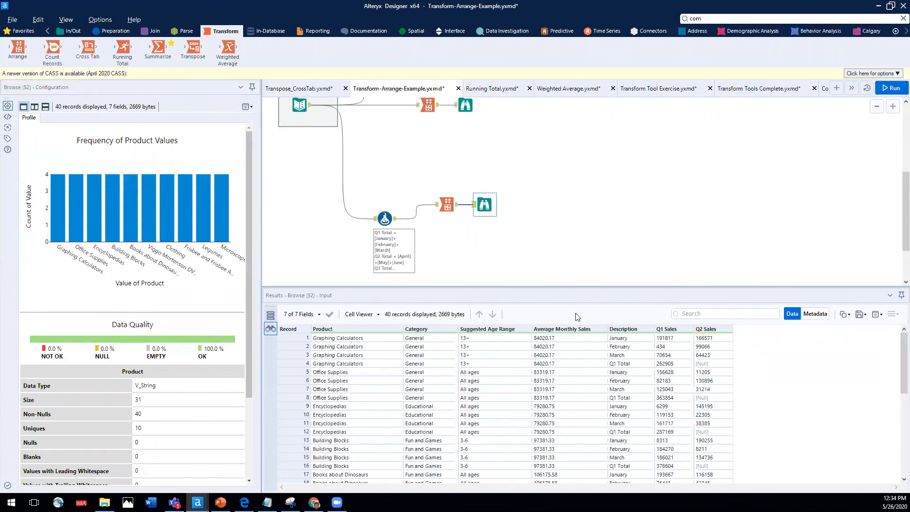
Step: Rename the Arrange tool's Q1 Total row description as Quartery Total and assign Q2 Total to that row under Q2 Sales
{"action": "left_click", "coordinate": [449, 204]}
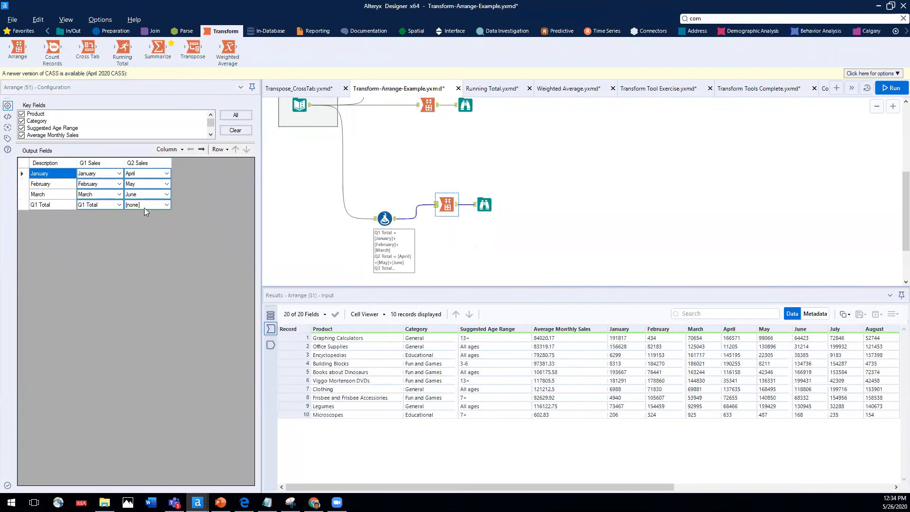
{"action": "double_click", "coordinate": [39, 204]}
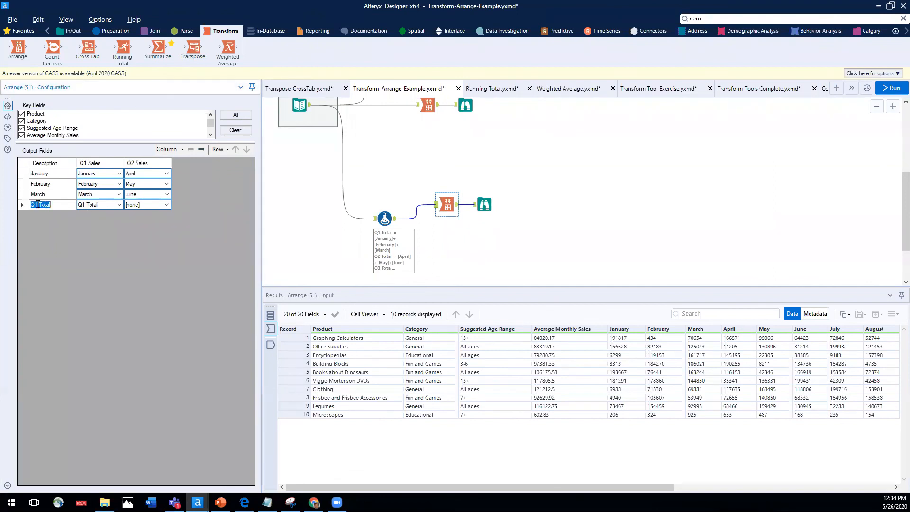
{"action": "left_click", "coordinate": [40, 205]}
{"action": "type", "text": "Q"}
{"action": "left_click", "coordinate": [165, 206]}
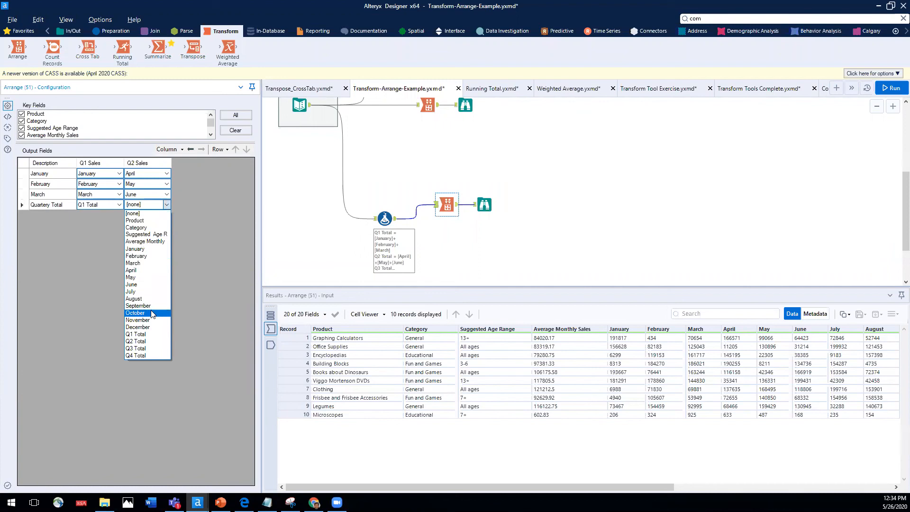
{"action": "left_click", "coordinate": [138, 341]}
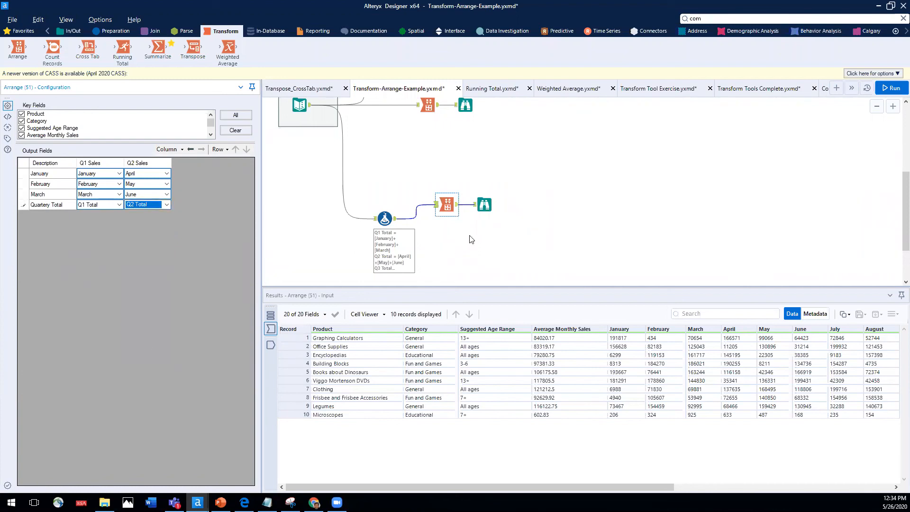
Step: Run the workflow and compare the Browse output for Q1 Sales and Q2 Sales with the Arrange tool's output fields
{"action": "left_click", "coordinate": [885, 88]}
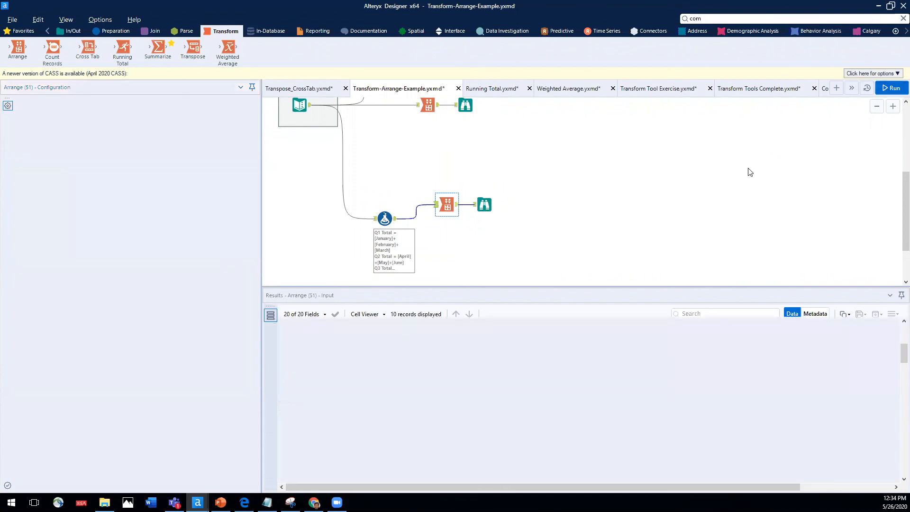
{"action": "left_click", "coordinate": [487, 203]}
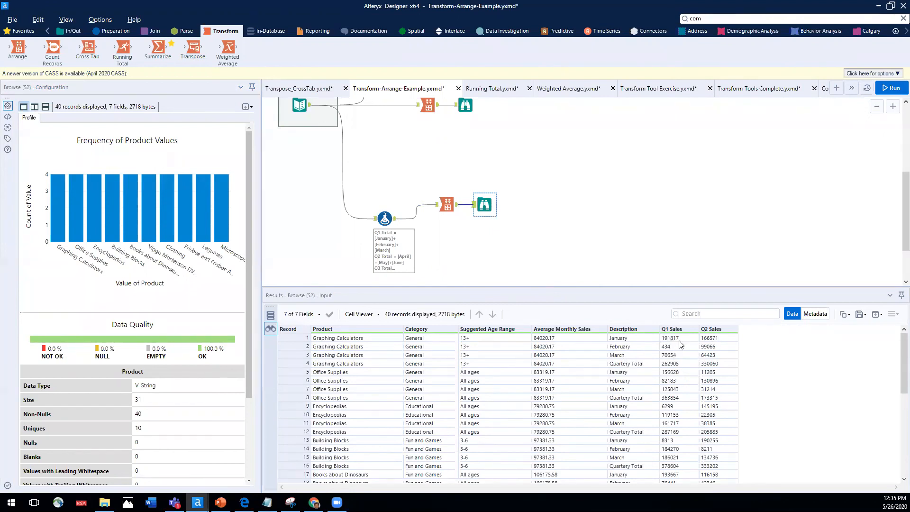
{"action": "left_click", "coordinate": [448, 205]}
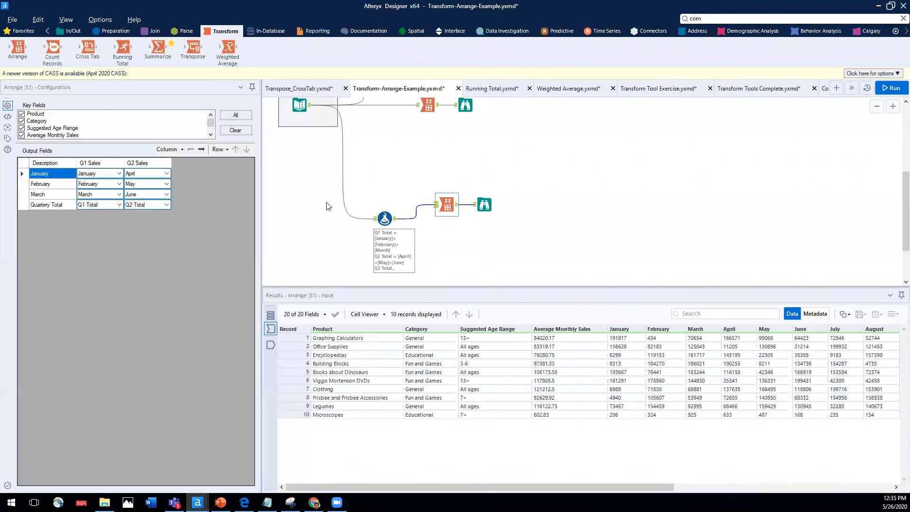
{"action": "left_click", "coordinate": [149, 167]}
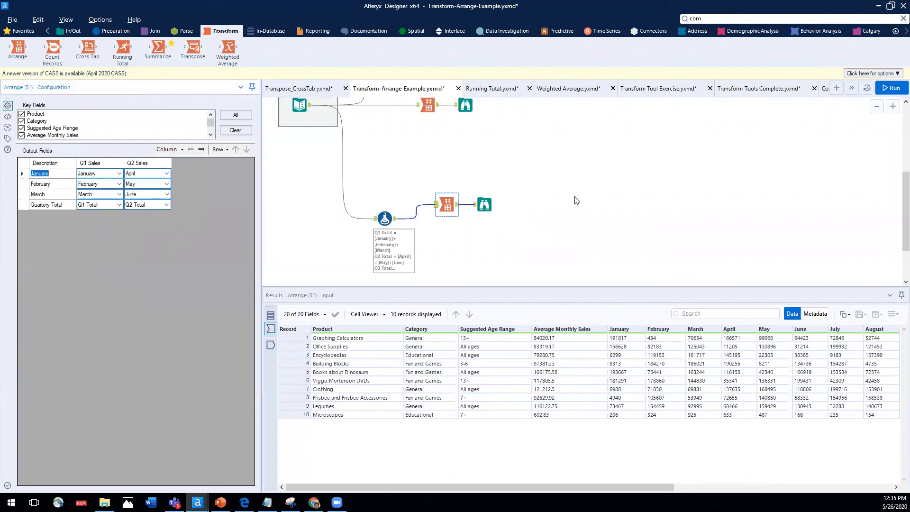
Step: Add three Transpose tools below the Arrange branch and connect the upper two to the Formula tool's output
{"action": "scroll", "coordinate": [582, 195], "scroll_direction": "down", "scroll_amount": 1}
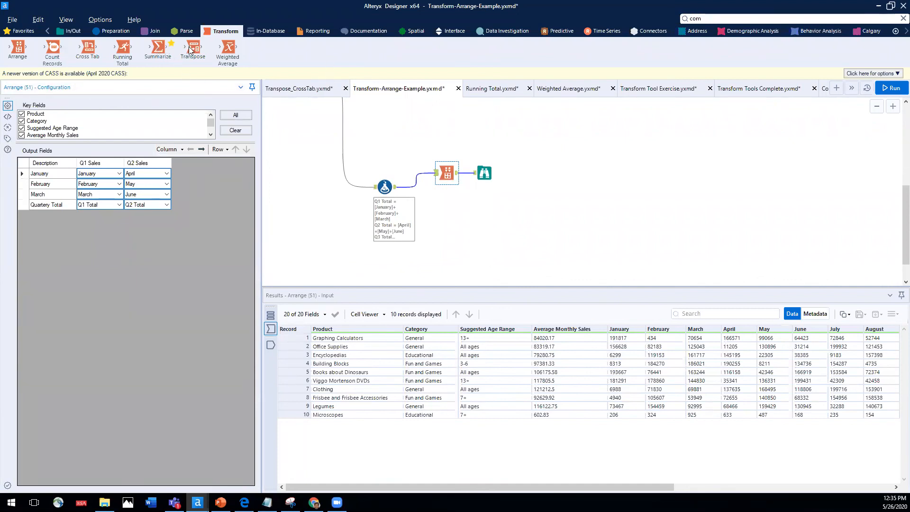
{"action": "left_click_drag", "start_coordinate": [189, 51], "coordinate": [455, 240]}
{"action": "left_click_drag", "start_coordinate": [193, 51], "coordinate": [451, 271]}
{"action": "scroll", "coordinate": [487, 237], "scroll_direction": "down", "scroll_amount": 1}
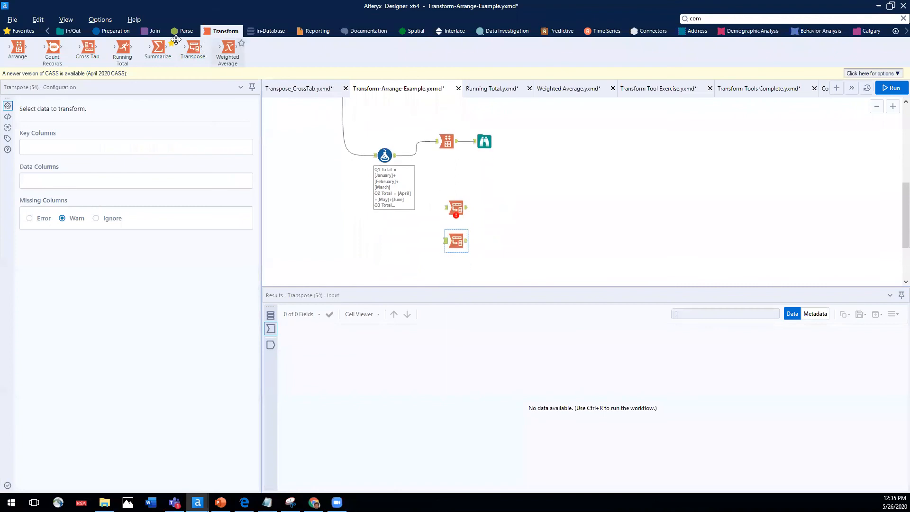
{"action": "left_click_drag", "start_coordinate": [394, 160], "coordinate": [447, 207]}
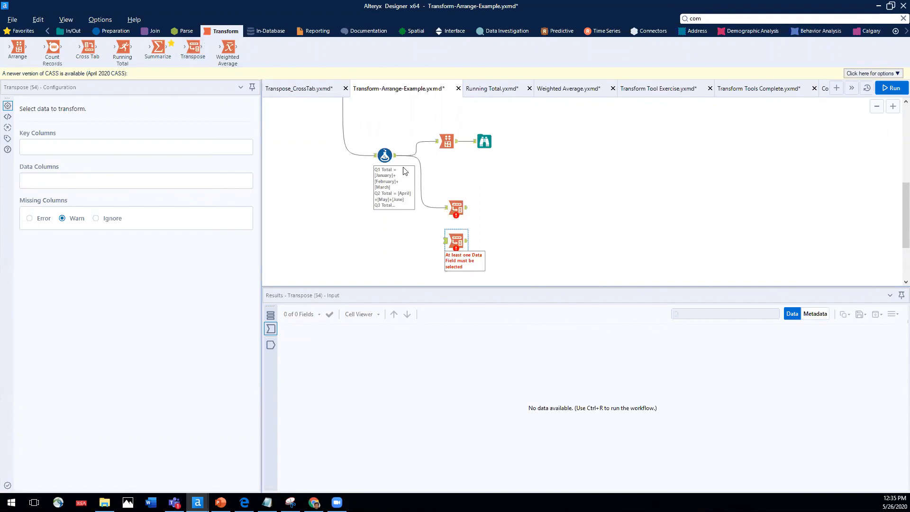
{"action": "left_click_drag", "start_coordinate": [395, 155], "coordinate": [446, 240]}
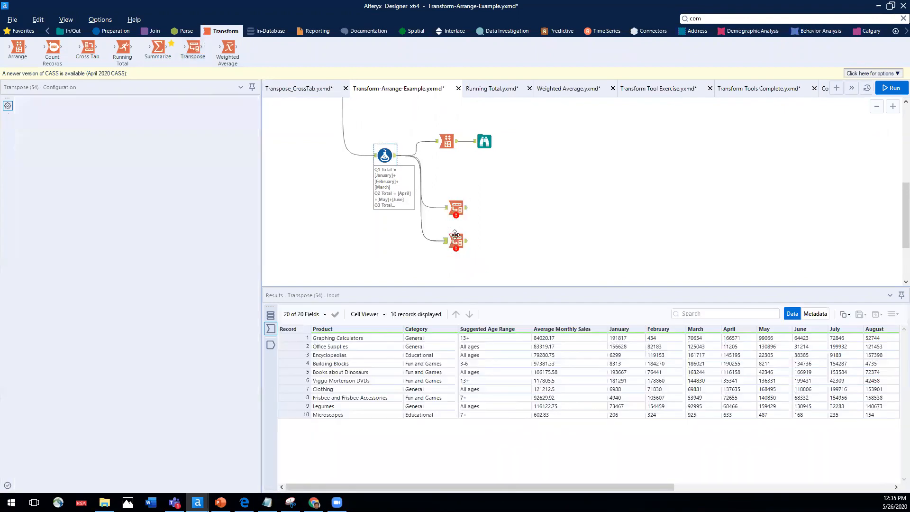
{"action": "scroll", "coordinate": [455, 235], "scroll_direction": "down", "scroll_amount": 1}
{"action": "left_click_drag", "start_coordinate": [192, 48], "coordinate": [455, 272]}
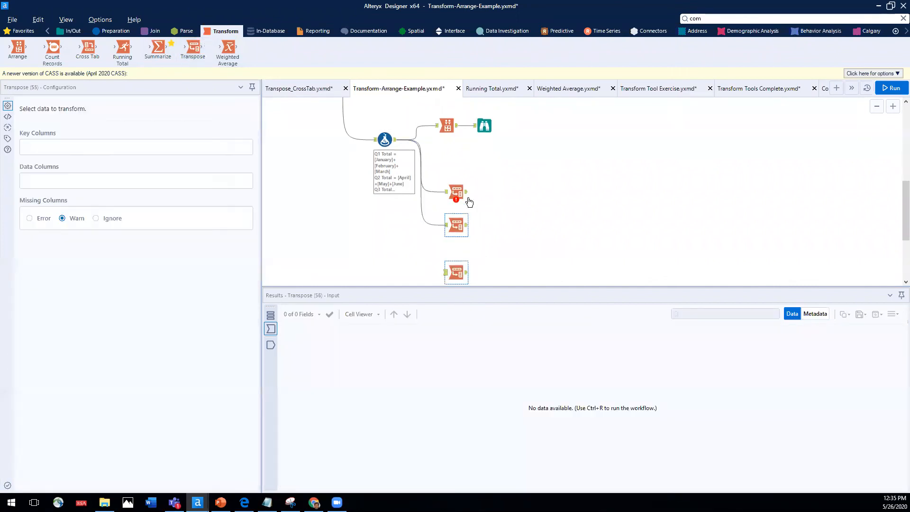
Step: Set Product, Category, Suggested Age Range and Average Monthly Sales as key columns of the uppermost new Transpose tool
{"action": "left_click", "coordinate": [456, 193]}
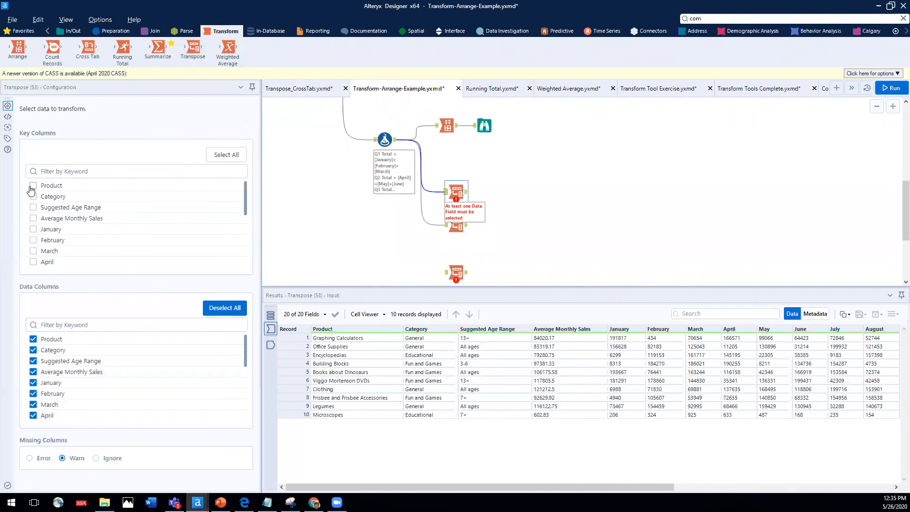
{"action": "left_click", "coordinate": [31, 188]}
{"action": "left_click", "coordinate": [32, 196]}
{"action": "left_click", "coordinate": [32, 208]}
{"action": "left_click", "coordinate": [32, 219]}
Step: Limit the uppermost Transpose tool's data columns to January, February and March, excluding the other months, quarterly totals and unknown columns
{"action": "scroll", "coordinate": [61, 374], "scroll_direction": "down", "scroll_amount": 3}
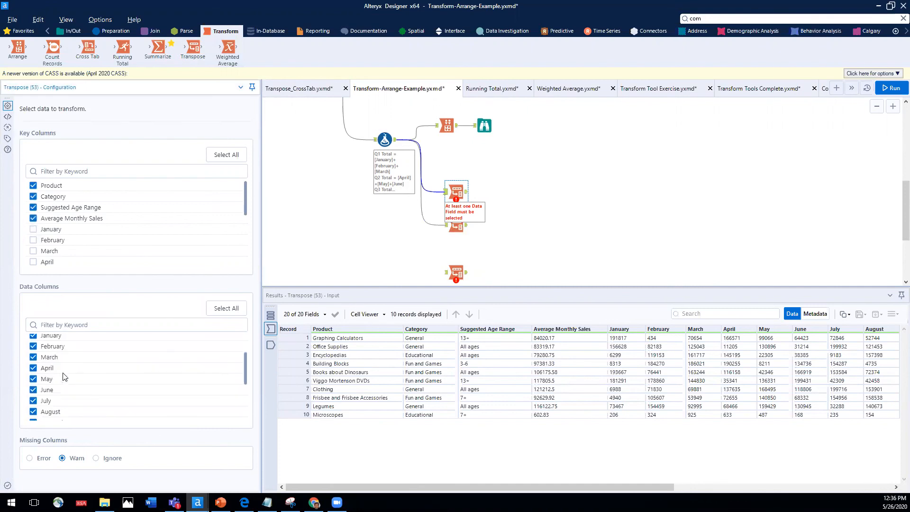
{"action": "left_click", "coordinate": [33, 379]}
{"action": "left_click", "coordinate": [33, 390]}
{"action": "left_click", "coordinate": [33, 400]}
{"action": "left_click", "coordinate": [33, 411]}
{"action": "scroll", "coordinate": [33, 379], "scroll_direction": "down", "scroll_amount": 4}
{"action": "left_click", "coordinate": [33, 338]}
{"action": "left_click", "coordinate": [33, 349]}
{"action": "left_click", "coordinate": [33, 360]}
{"action": "left_click", "coordinate": [32, 371]}
{"action": "left_click", "coordinate": [33, 383]}
{"action": "left_click", "coordinate": [32, 393]}
{"action": "left_click", "coordinate": [33, 415]}
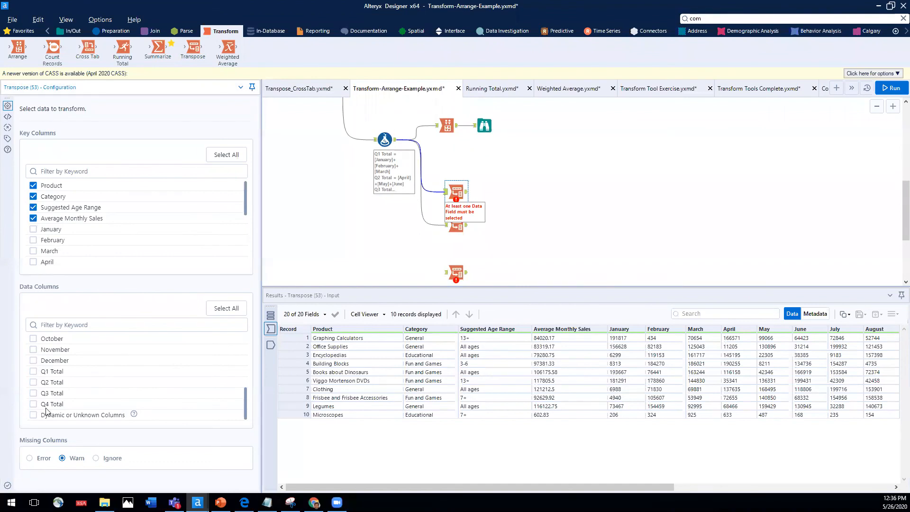
{"action": "scroll", "coordinate": [47, 408], "scroll_direction": "up", "scroll_amount": 3}
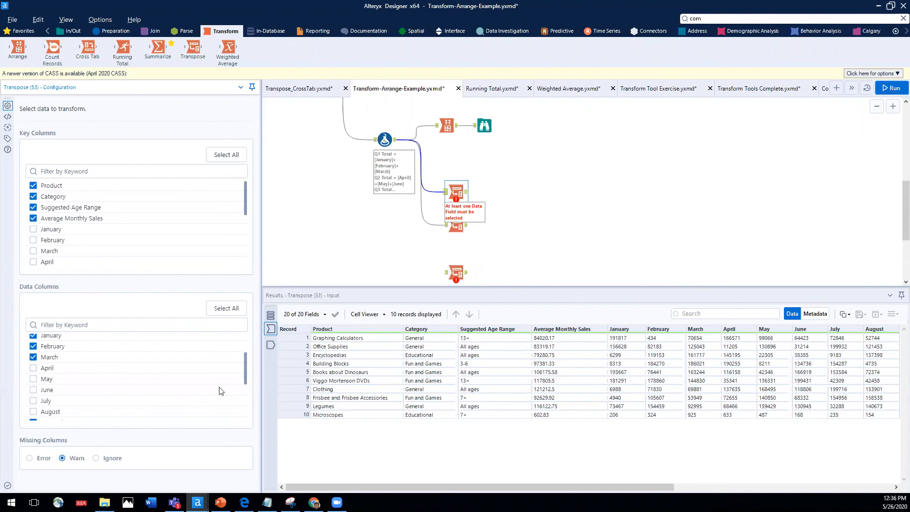
{"action": "left_click_drag", "start_coordinate": [245, 384], "coordinate": [246, 390]}
{"action": "left_click", "coordinate": [33, 406]}
{"action": "left_click", "coordinate": [33, 406]}
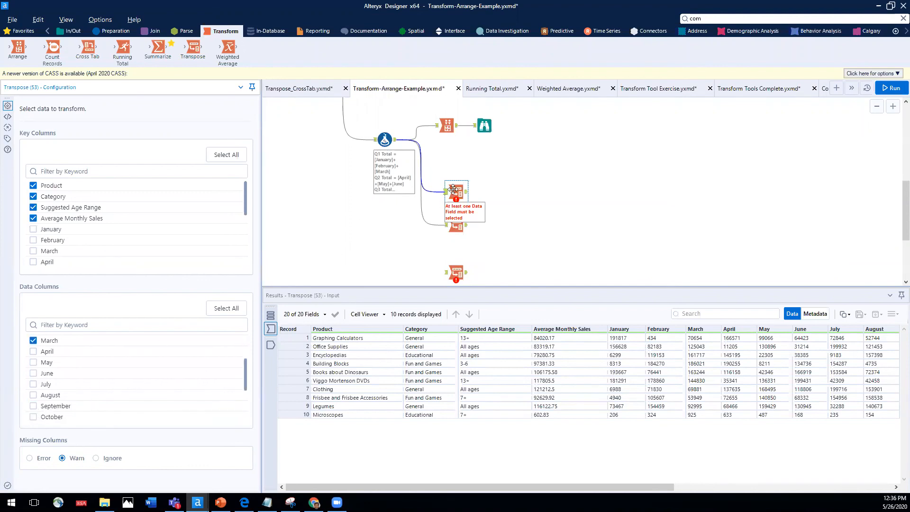
Step: Set Product, Category, Suggested Age Range and Average Monthly Sales as key columns of the middle Transpose tool
{"action": "left_click", "coordinate": [458, 226]}
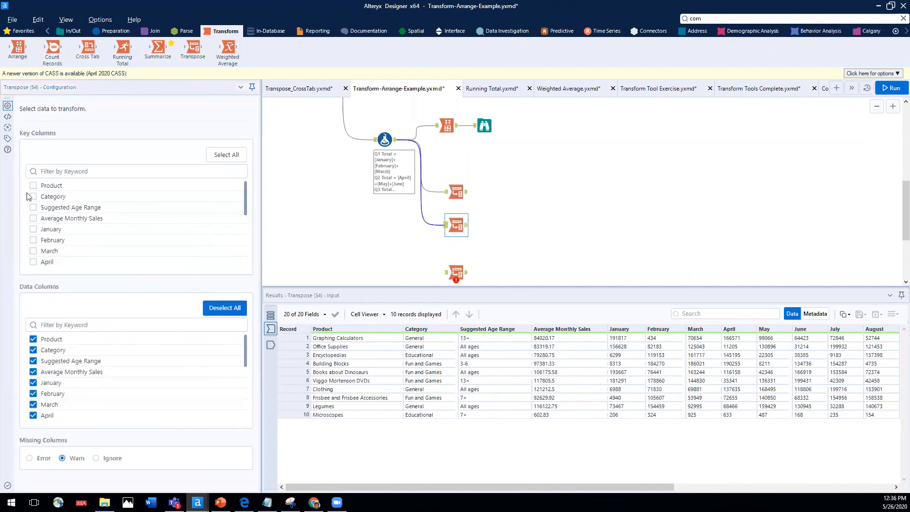
{"action": "left_click", "coordinate": [33, 185]}
{"action": "left_click", "coordinate": [34, 196]}
{"action": "left_click", "coordinate": [33, 207]}
{"action": "left_click", "coordinate": [33, 218]}
Step: Limit the middle Transpose tool's data columns to April, May and June, excluding the other months, quarterly totals and unknown columns
{"action": "scroll", "coordinate": [42, 251], "scroll_direction": "down", "scroll_amount": 2}
{"action": "scroll", "coordinate": [68, 393], "scroll_direction": "down", "scroll_amount": 3}
{"action": "scroll", "coordinate": [67, 393], "scroll_direction": "up", "scroll_amount": 3}
{"action": "left_click", "coordinate": [32, 383]}
{"action": "left_click", "coordinate": [33, 393]}
{"action": "left_click", "coordinate": [33, 404]}
{"action": "scroll", "coordinate": [78, 398], "scroll_direction": "down", "scroll_amount": 2}
{"action": "scroll", "coordinate": [78, 398], "scroll_direction": "down", "scroll_amount": 2}
{"action": "left_click", "coordinate": [33, 354]}
{"action": "left_click", "coordinate": [34, 364]}
{"action": "left_click", "coordinate": [33, 375]}
{"action": "left_click", "coordinate": [34, 386]}
{"action": "left_click", "coordinate": [33, 397]}
{"action": "left_click", "coordinate": [33, 408]}
{"action": "left_click", "coordinate": [33, 418]}
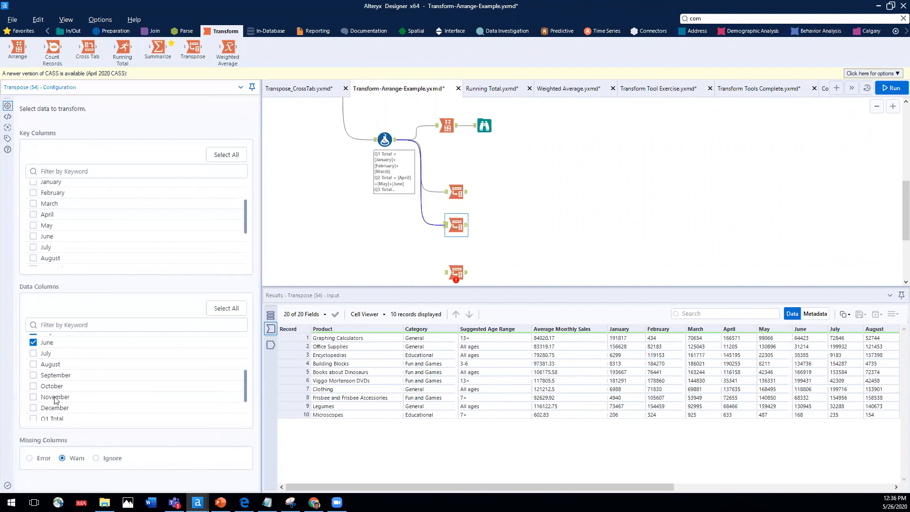
{"action": "scroll", "coordinate": [33, 412], "scroll_direction": "down", "scroll_amount": 2}
{"action": "left_click", "coordinate": [33, 383]}
{"action": "left_click", "coordinate": [34, 392]}
{"action": "left_click", "coordinate": [33, 404]}
{"action": "left_click", "coordinate": [33, 415]}
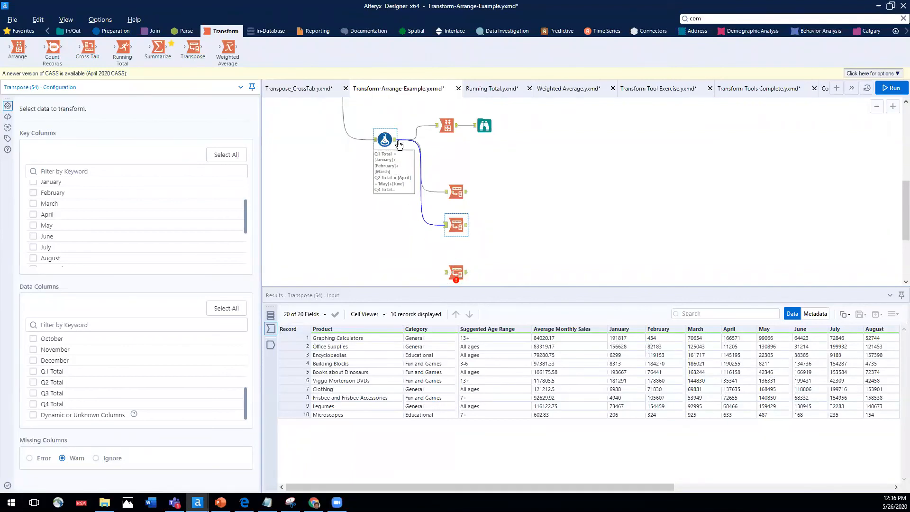
Step: Connect the lowest Transpose tool to the Formula tool, with Product, Category, Suggested Age Range and Average Monthly Sales as key columns
{"action": "left_click_drag", "start_coordinate": [396, 140], "coordinate": [449, 272]}
{"action": "left_click", "coordinate": [455, 273]}
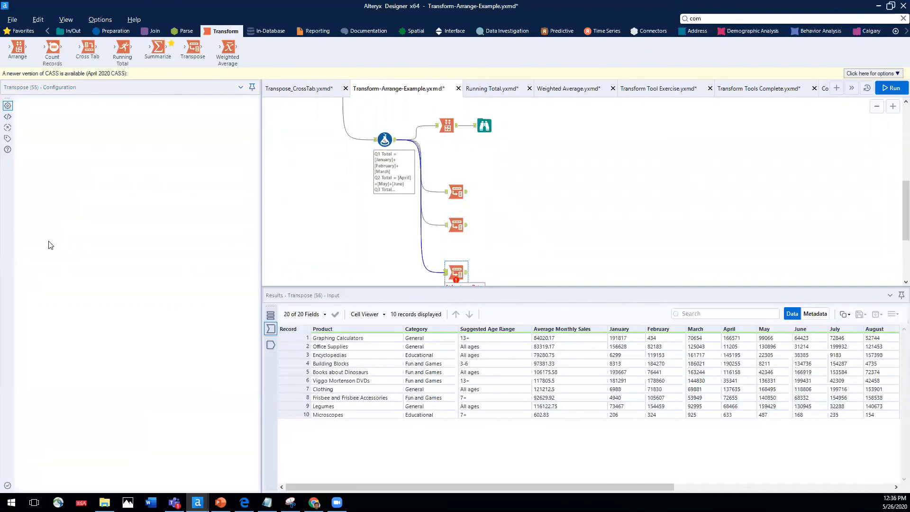
{"action": "left_click", "coordinate": [33, 185]}
{"action": "left_click", "coordinate": [33, 196]}
{"action": "left_click", "coordinate": [33, 207]}
{"action": "left_click", "coordinate": [33, 218]}
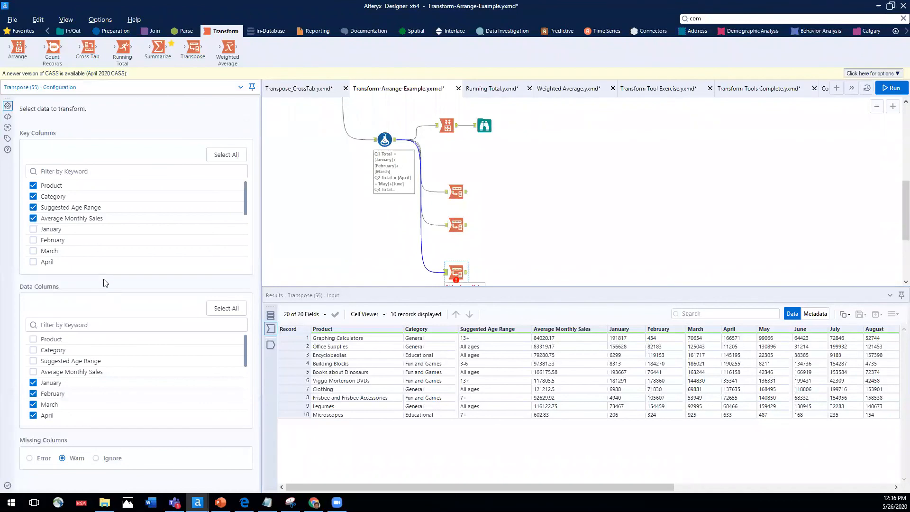
Step: Exclude all twelve months, January through December, from the lowest Transpose tool's data columns
{"action": "scroll", "coordinate": [107, 402], "scroll_direction": "down", "scroll_amount": 2}
{"action": "scroll", "coordinate": [46, 358], "scroll_direction": "up", "scroll_amount": 2}
{"action": "left_click", "coordinate": [33, 382]}
{"action": "left_click", "coordinate": [34, 393]}
{"action": "left_click", "coordinate": [33, 404]}
{"action": "left_click", "coordinate": [34, 415]}
{"action": "scroll", "coordinate": [29, 379], "scroll_direction": "down", "scroll_amount": 6}
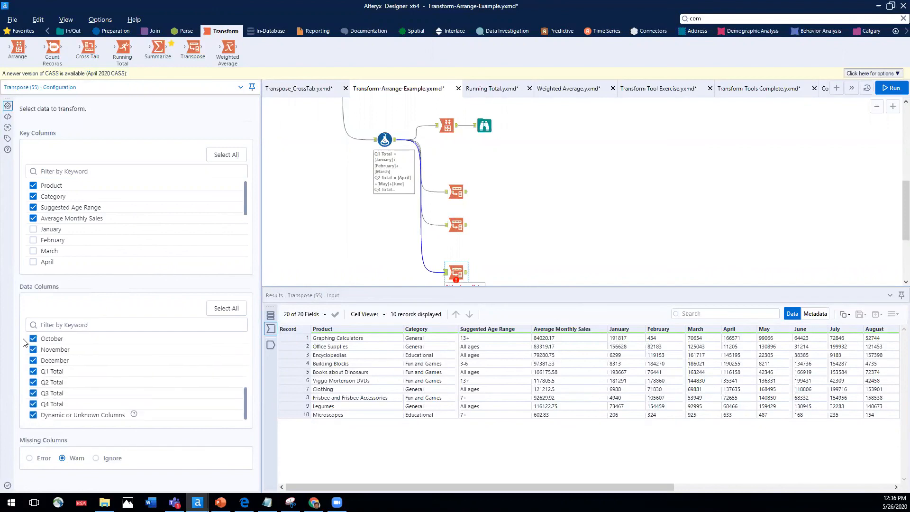
{"action": "left_click", "coordinate": [33, 338]}
{"action": "left_click", "coordinate": [33, 349]}
{"action": "left_click", "coordinate": [33, 360]}
{"action": "scroll", "coordinate": [33, 362], "scroll_direction": "up", "scroll_amount": 4}
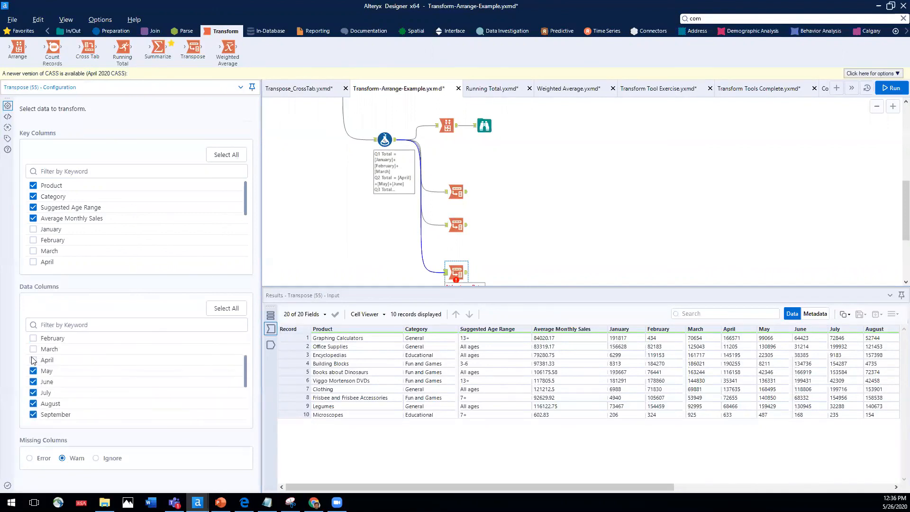
{"action": "left_click", "coordinate": [33, 378]}
{"action": "left_click", "coordinate": [33, 390]}
{"action": "left_click", "coordinate": [33, 400]}
{"action": "left_click", "coordinate": [33, 411]}
Step: Exclude Q3 Total and Q4 Total from the lowest Transpose tool's data columns, keeping Q1 Total, Q2 Total and unknown columns
{"action": "scroll", "coordinate": [40, 398], "scroll_direction": "down", "scroll_amount": 3}
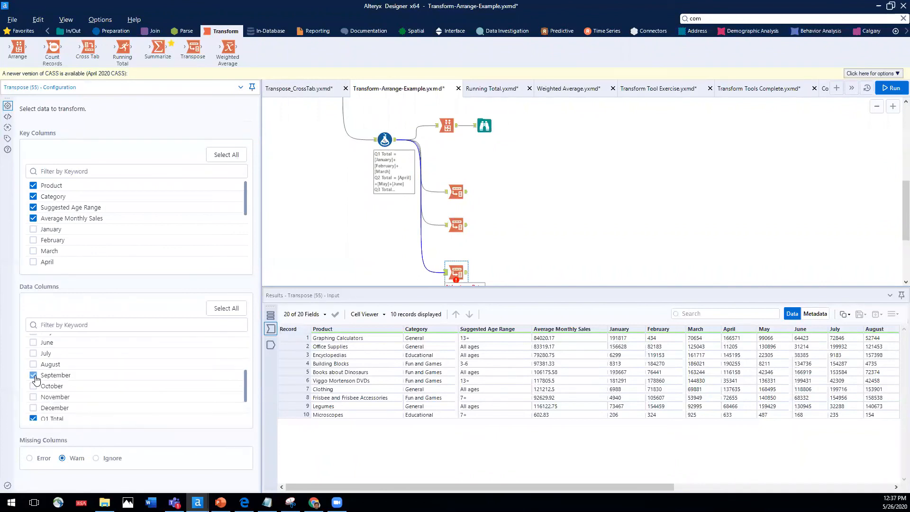
{"action": "scroll", "coordinate": [47, 384], "scroll_direction": "down", "scroll_amount": 2}
{"action": "left_click", "coordinate": [33, 392]}
{"action": "left_click", "coordinate": [33, 404]}
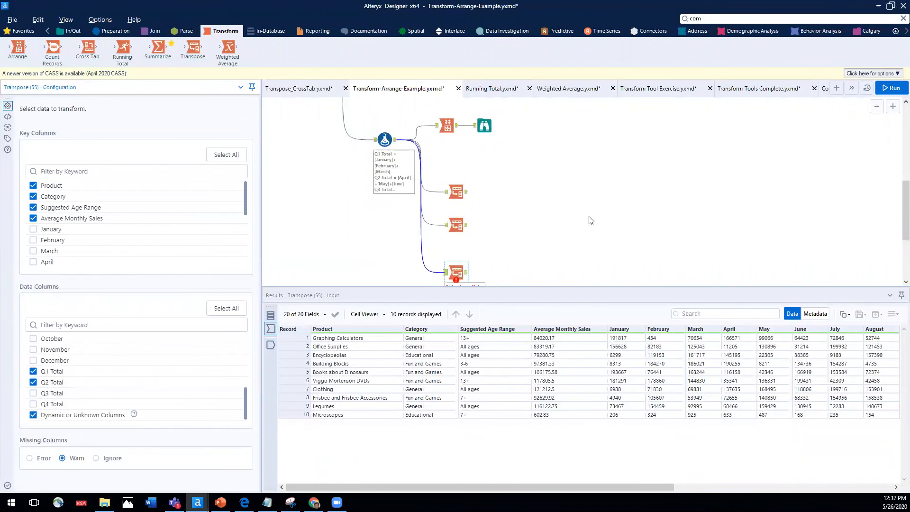
Step: Run the workflow and examine the output of each of the three Transpose tools
{"action": "left_click", "coordinate": [893, 87]}
{"action": "left_click", "coordinate": [462, 275]}
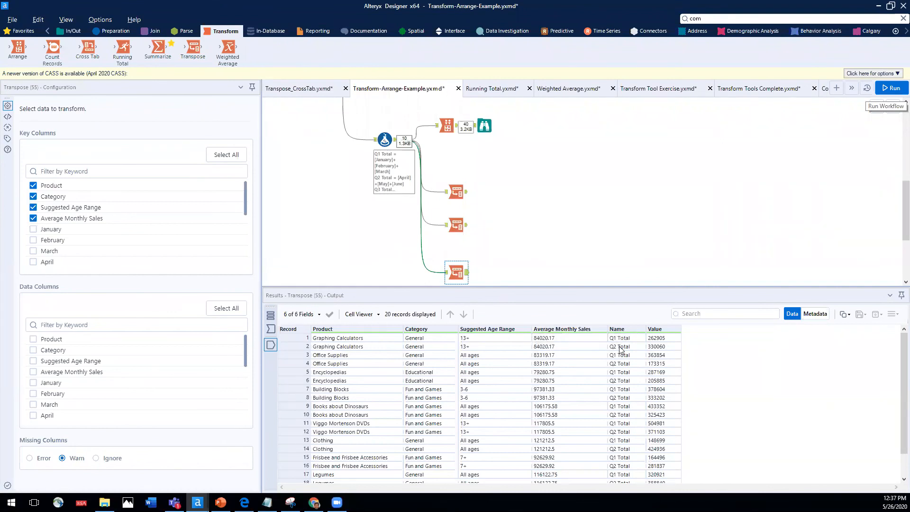
{"action": "left_click", "coordinate": [468, 195]}
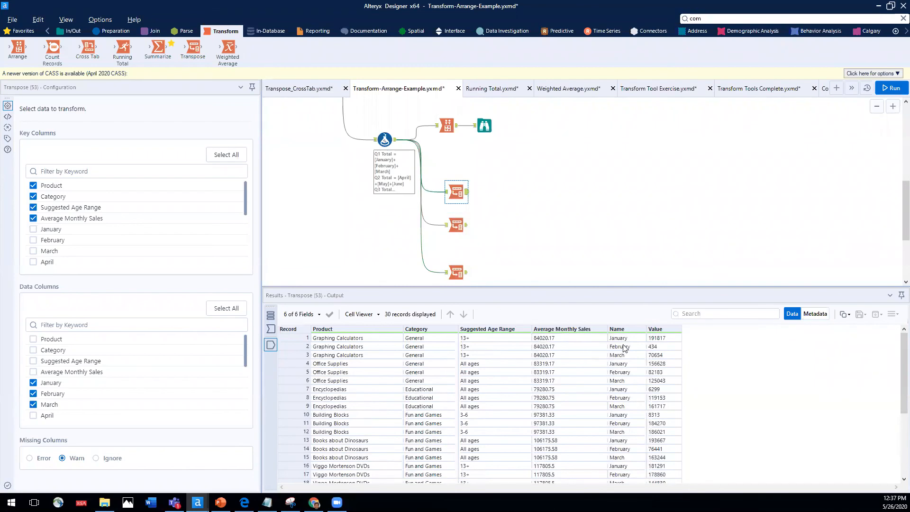
{"action": "left_click", "coordinate": [464, 223]}
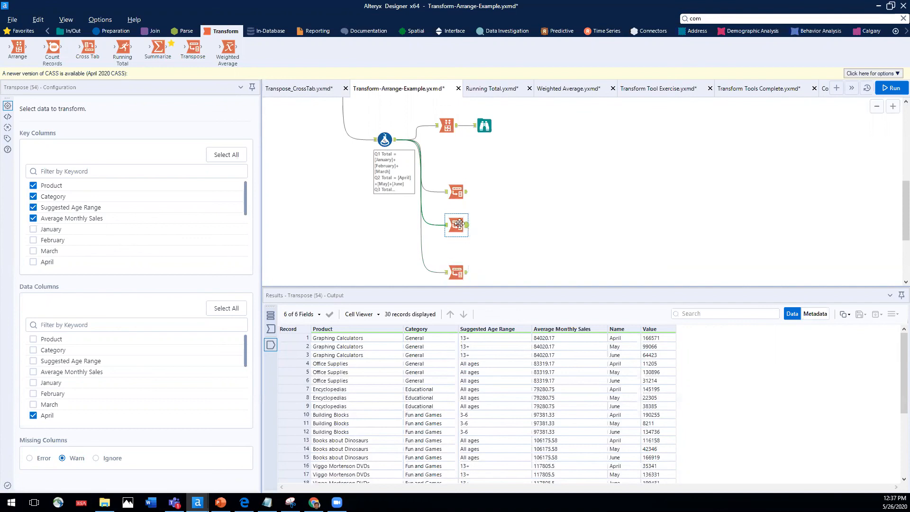
Step: Add a Join Multiple tool after the three Transpose tools and connect all their outputs to it
{"action": "left_click", "coordinate": [153, 31]}
{"action": "left_click_drag", "start_coordinate": [158, 47], "coordinate": [532, 225]}
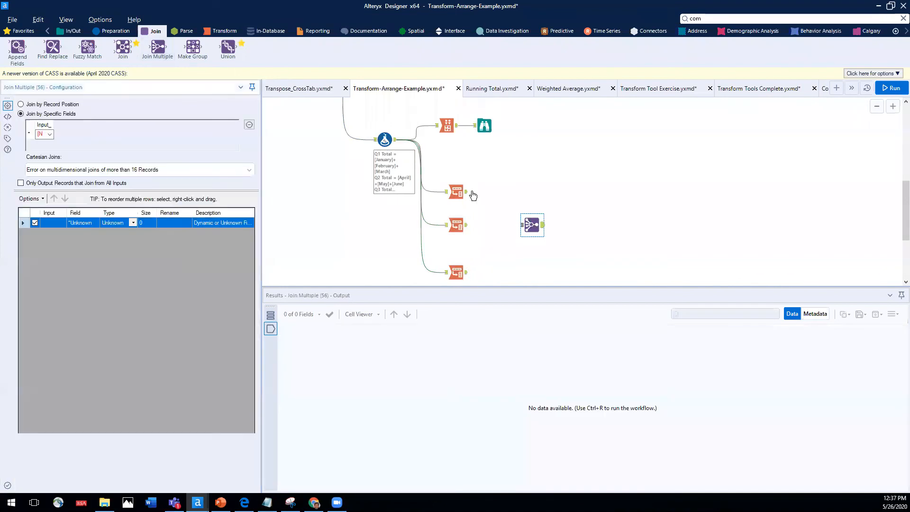
{"action": "left_click_drag", "start_coordinate": [466, 192], "coordinate": [522, 225]}
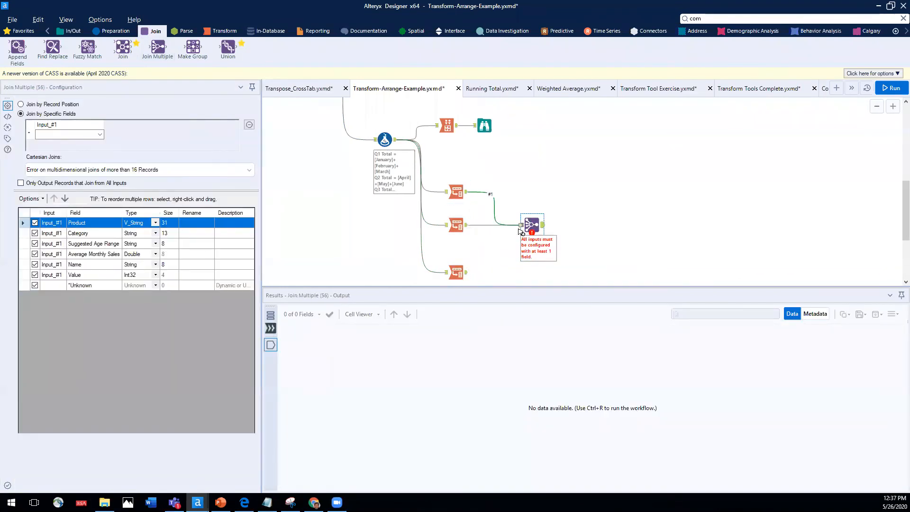
{"action": "left_click_drag", "start_coordinate": [470, 276], "coordinate": [526, 239]}
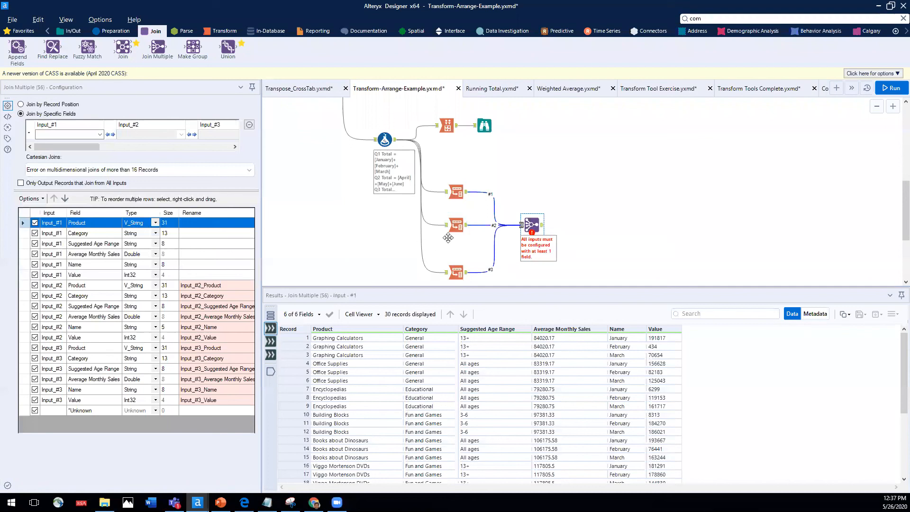
Step: Insert a Select tool on each of the three connections between the Transpose tools and Join Multiple
{"action": "left_click", "coordinate": [112, 31]}
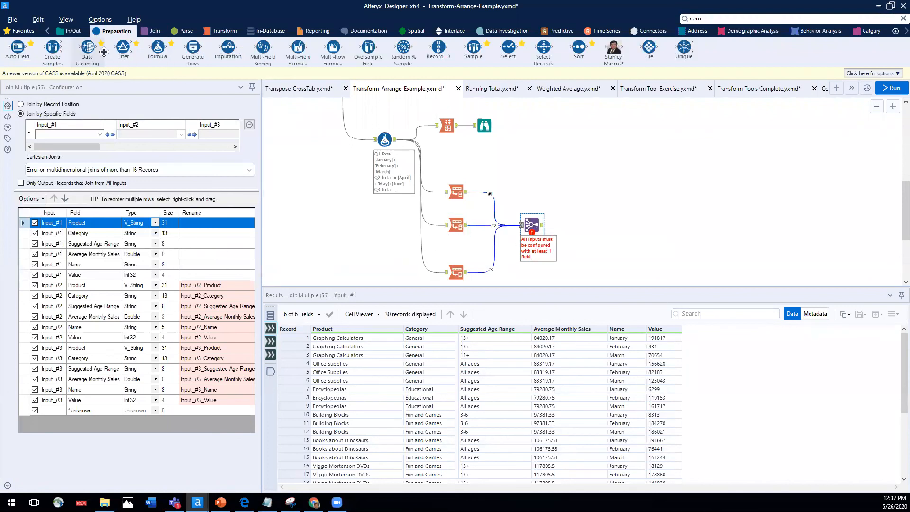
{"action": "left_click_drag", "start_coordinate": [500, 43], "coordinate": [489, 192]}
{"action": "left_click_drag", "start_coordinate": [508, 47], "coordinate": [488, 221]}
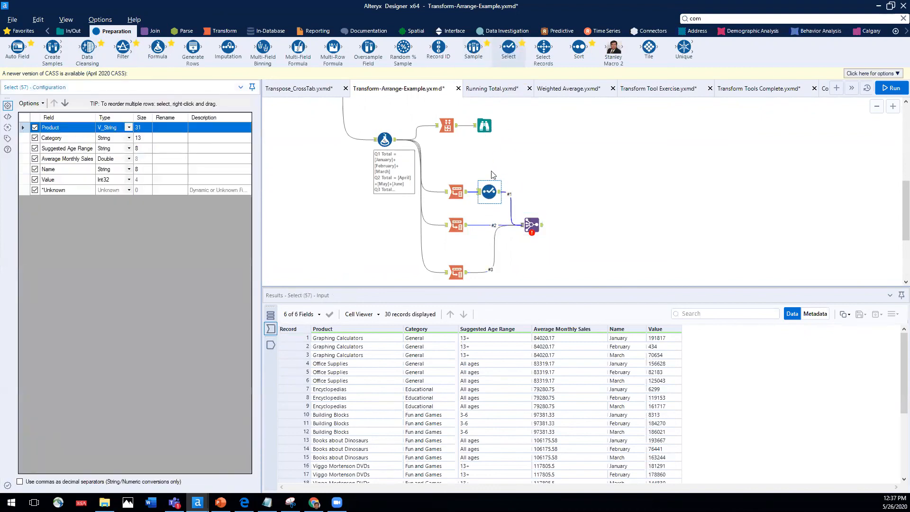
{"action": "left_click_drag", "start_coordinate": [508, 46], "coordinate": [493, 276]}
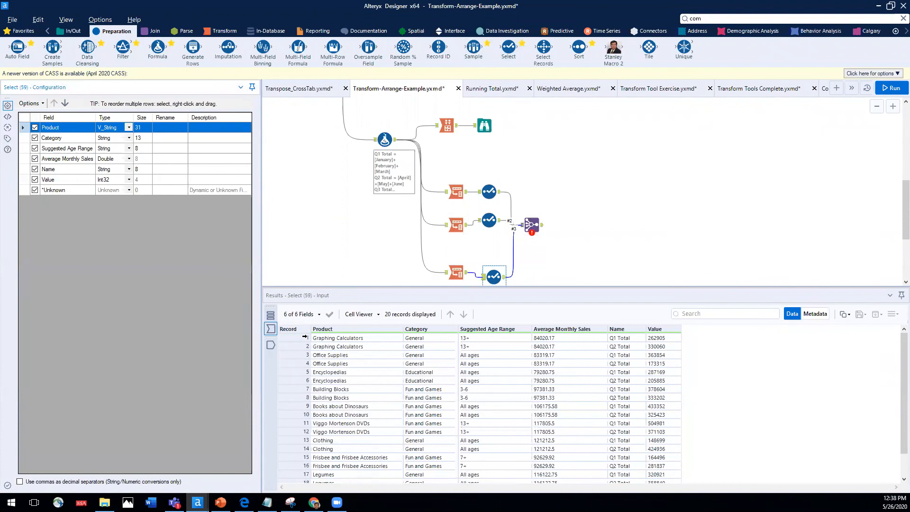
Step: Exclude unknown fields in the uppermost Select tool, and open the middle Select tool's configuration
{"action": "left_click", "coordinate": [490, 194]}
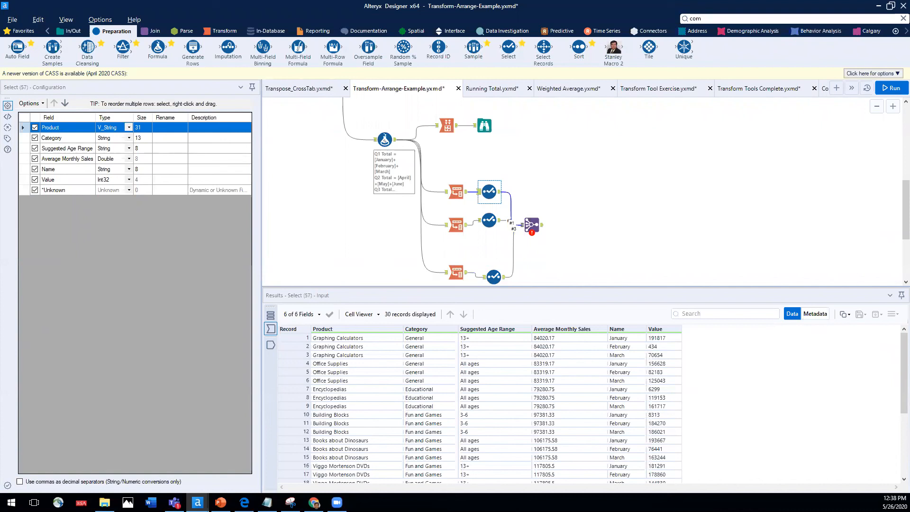
{"action": "left_click", "coordinate": [35, 190]}
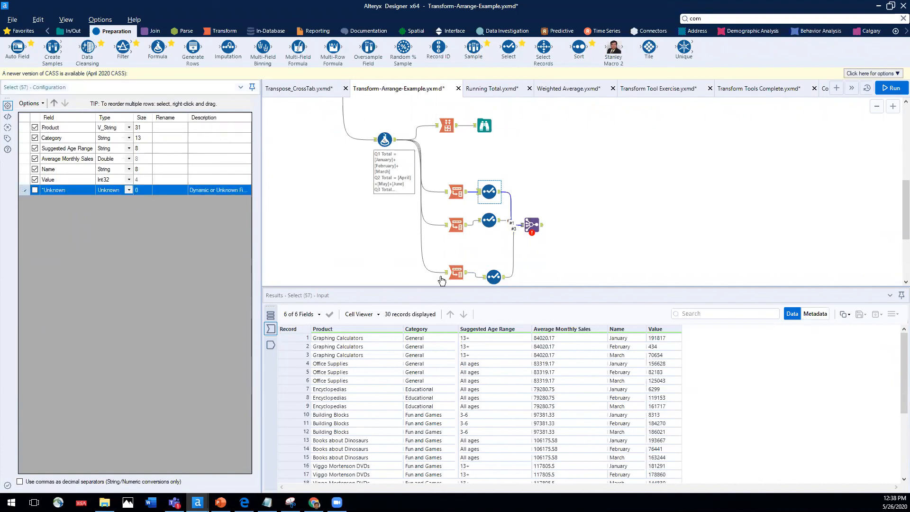
{"action": "left_click", "coordinate": [481, 229]}
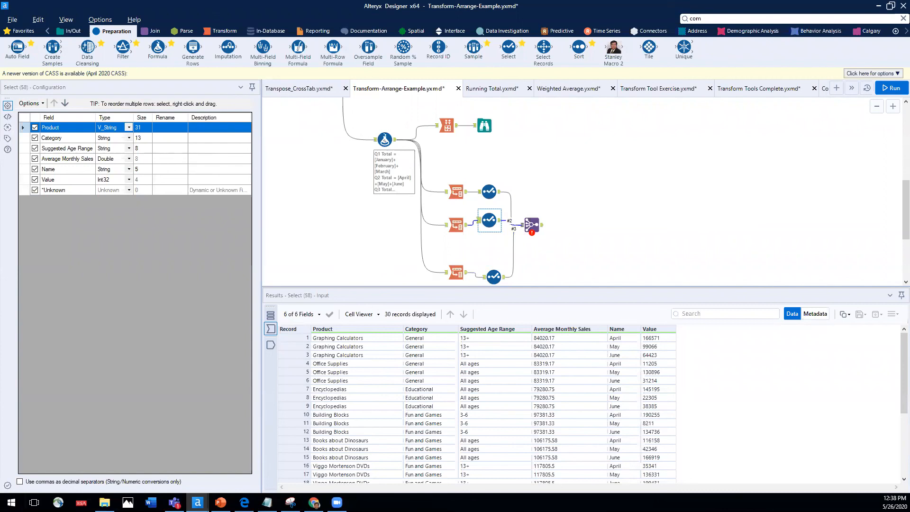
{"action": "scroll", "coordinate": [375, 247], "scroll_direction": "down", "scroll_amount": 1}
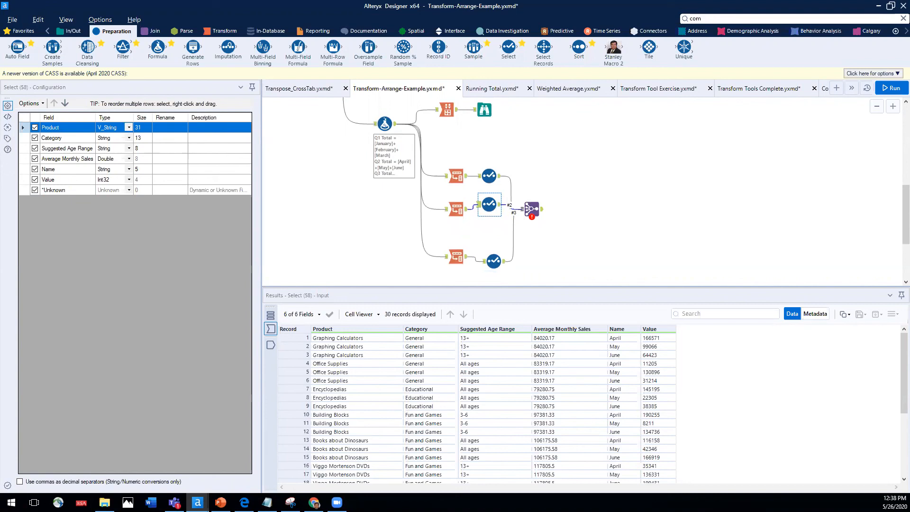
Step: In the lowest Select tool, rename Name to Quarterly Sales and Value to Values
{"action": "left_click", "coordinate": [493, 259]}
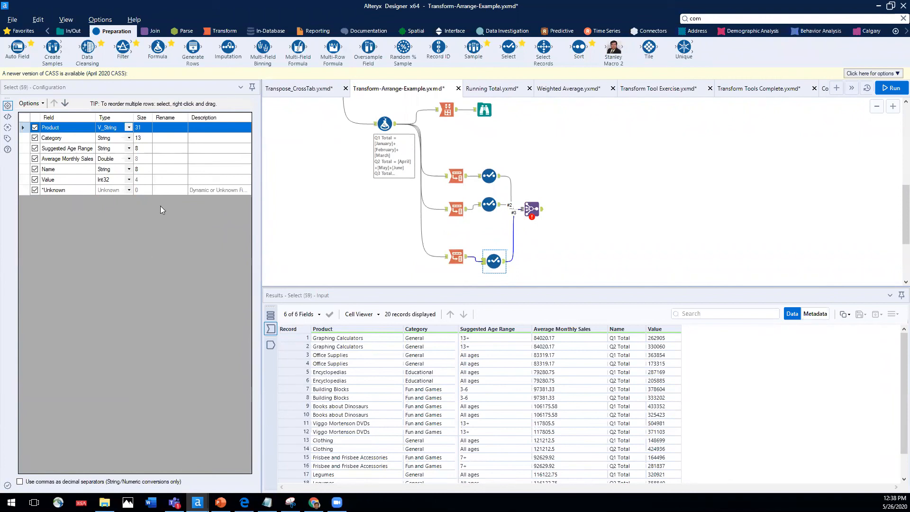
{"action": "left_click", "coordinate": [169, 170]}
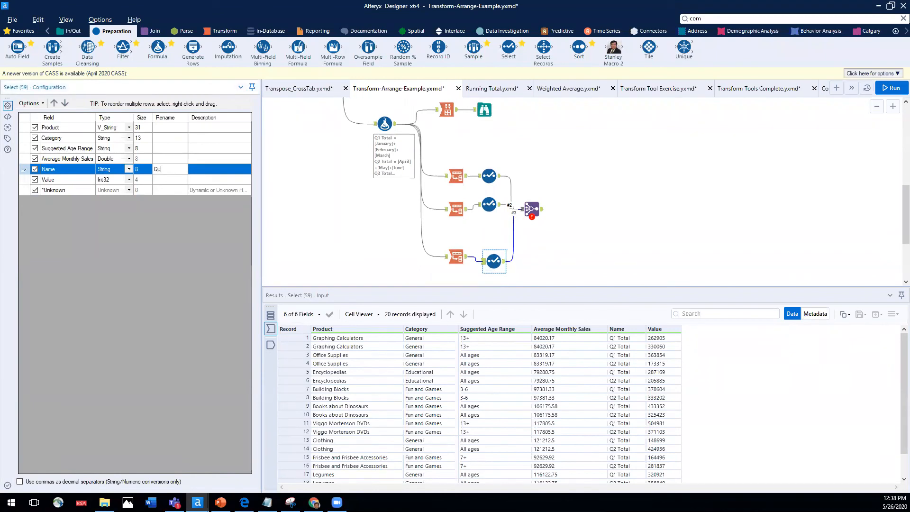
{"action": "type", "text": "Quarterly Sales"}
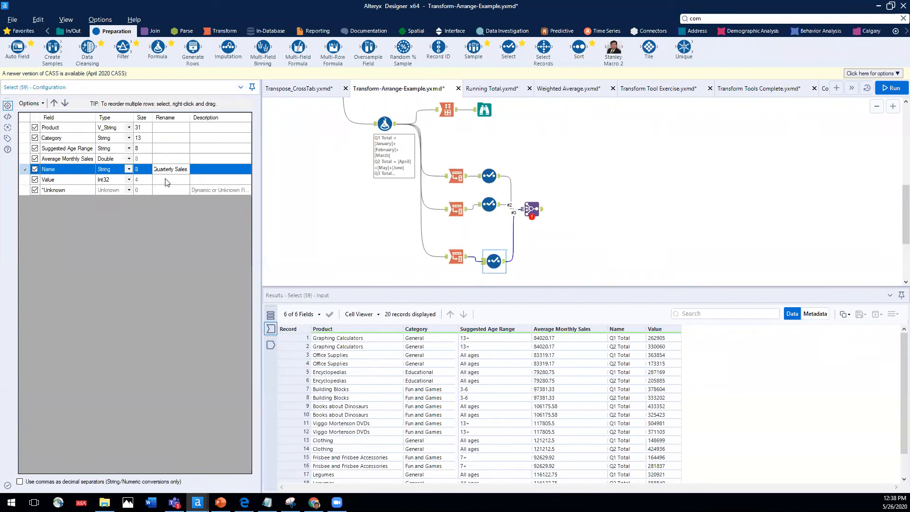
{"action": "left_click", "coordinate": [166, 179]}
{"action": "type", "text": "V"}
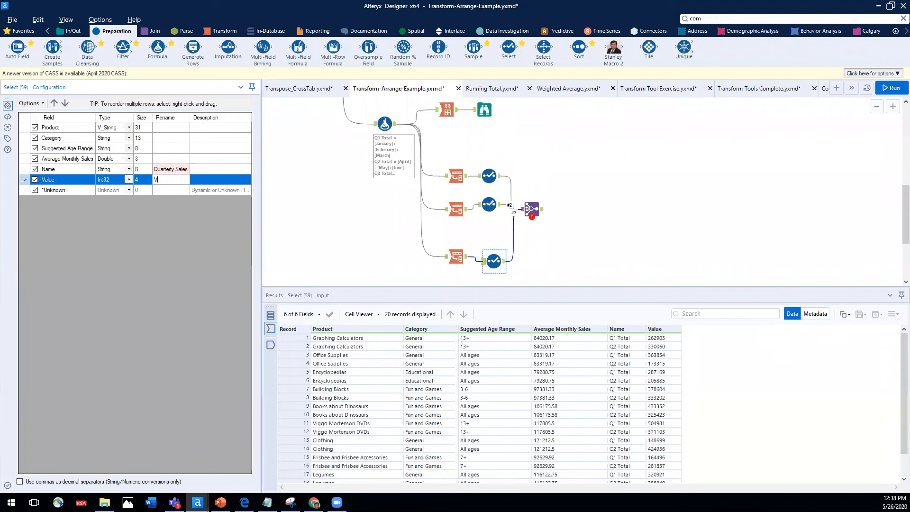
{"action": "type", "text": "alues"}
Step: Set the Join Multiple tool to join by record position
{"action": "left_click", "coordinate": [529, 210]}
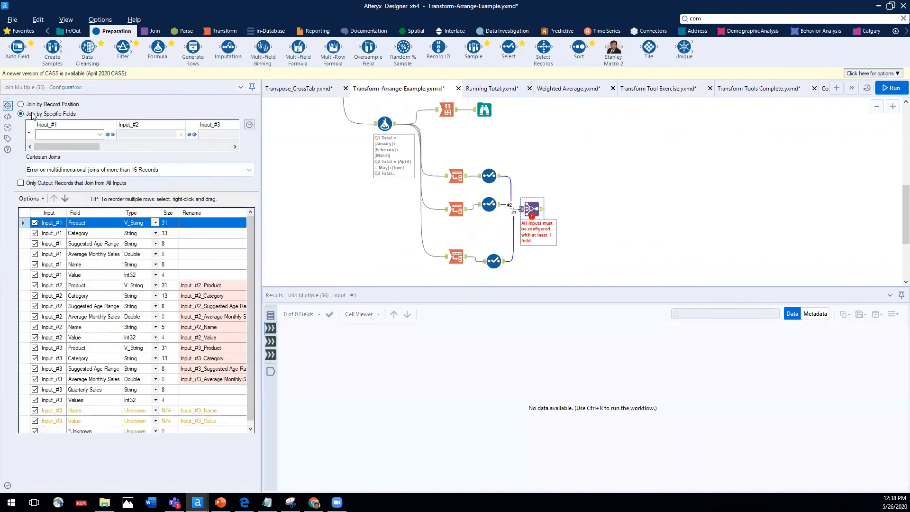
{"action": "left_click", "coordinate": [27, 105]}
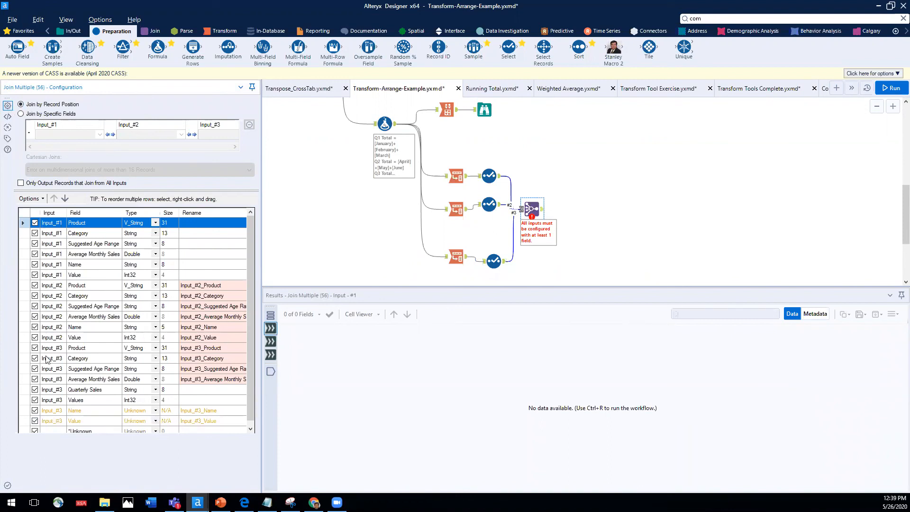
{"action": "scroll", "coordinate": [70, 385], "scroll_direction": "down", "scroll_amount": 1}
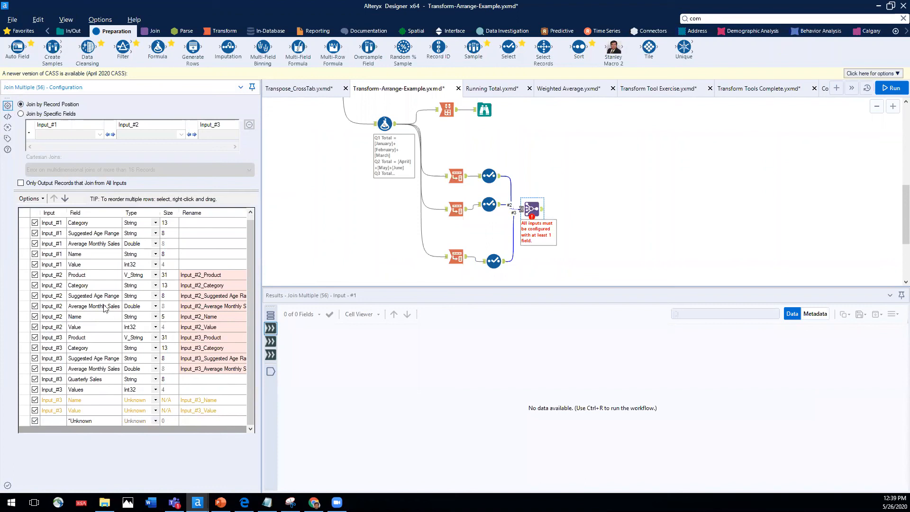
{"action": "scroll", "coordinate": [60, 268], "scroll_direction": "up", "scroll_amount": 1}
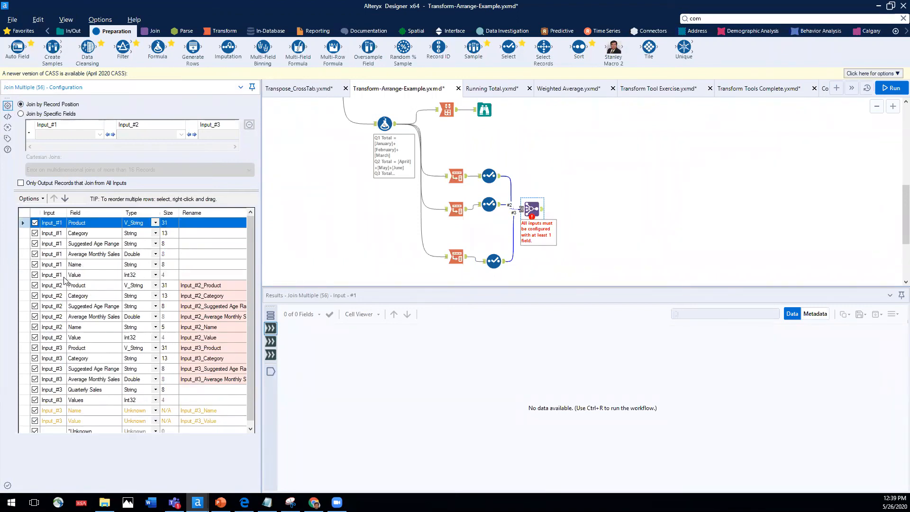
Step: Exclude Input #2's Product, Category, Suggested Age Range and Average Monthly Sales from the Join Multiple output
{"action": "left_click", "coordinate": [34, 285]}
{"action": "left_click", "coordinate": [34, 295]}
{"action": "left_click", "coordinate": [35, 305]}
{"action": "left_click", "coordinate": [34, 316]}
Step: Exclude Input #3's Product, Category, Suggested Age Range and Average Monthly Sales from the Join Multiple output
{"action": "scroll", "coordinate": [115, 356], "scroll_direction": "down", "scroll_amount": 1}
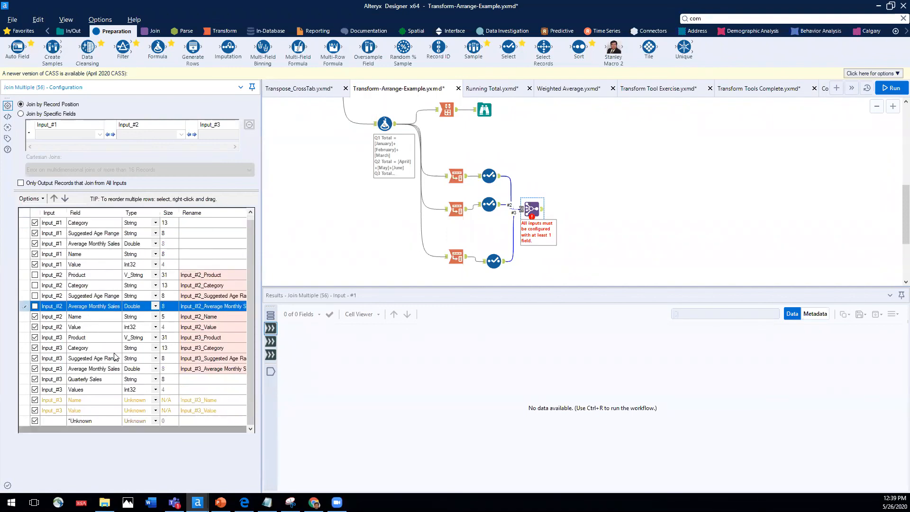
{"action": "left_click", "coordinate": [35, 338]}
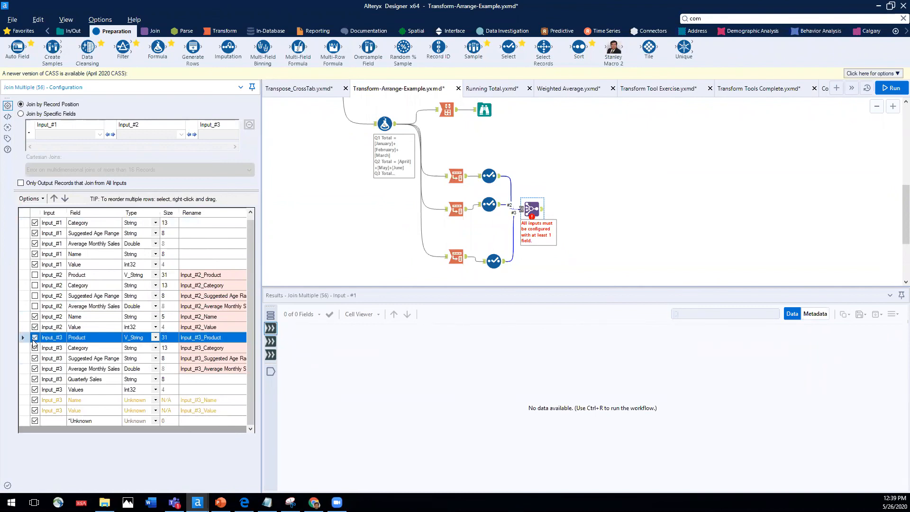
{"action": "left_click", "coordinate": [35, 349]}
{"action": "left_click", "coordinate": [34, 358]}
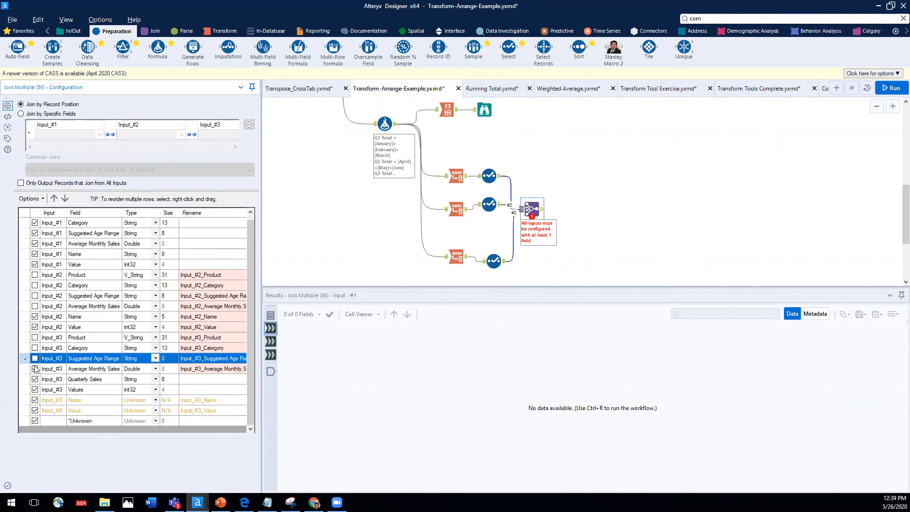
{"action": "left_click", "coordinate": [35, 368]}
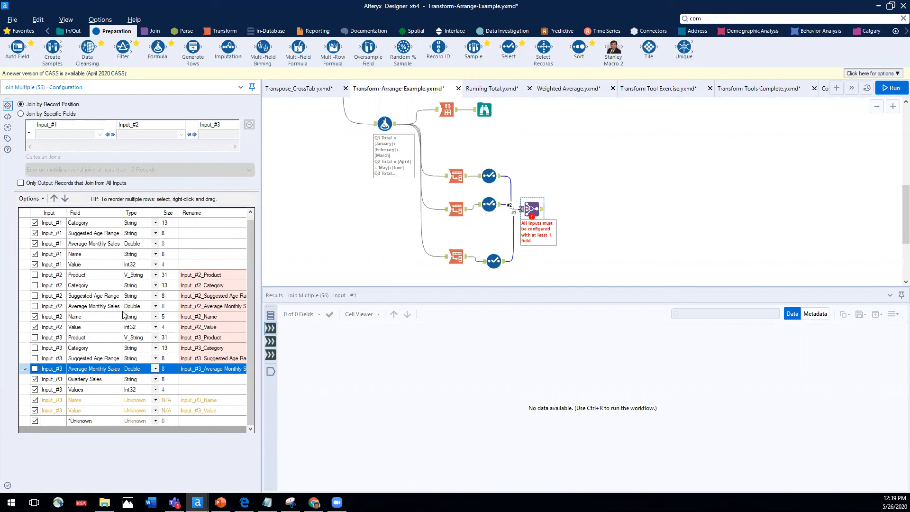
Step: Run the workflow and compare the Join Multiple output with the Arrange result in the Browse tool
{"action": "left_click", "coordinate": [891, 88]}
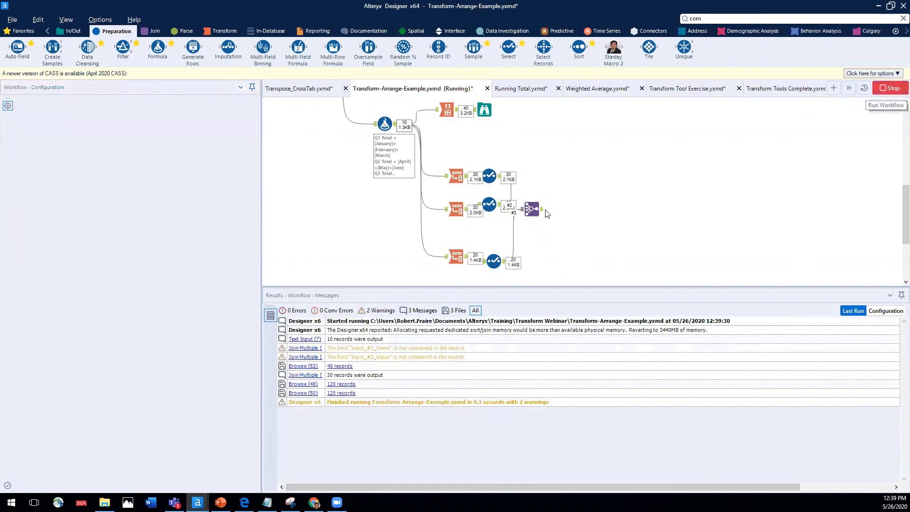
{"action": "left_click", "coordinate": [541, 213]}
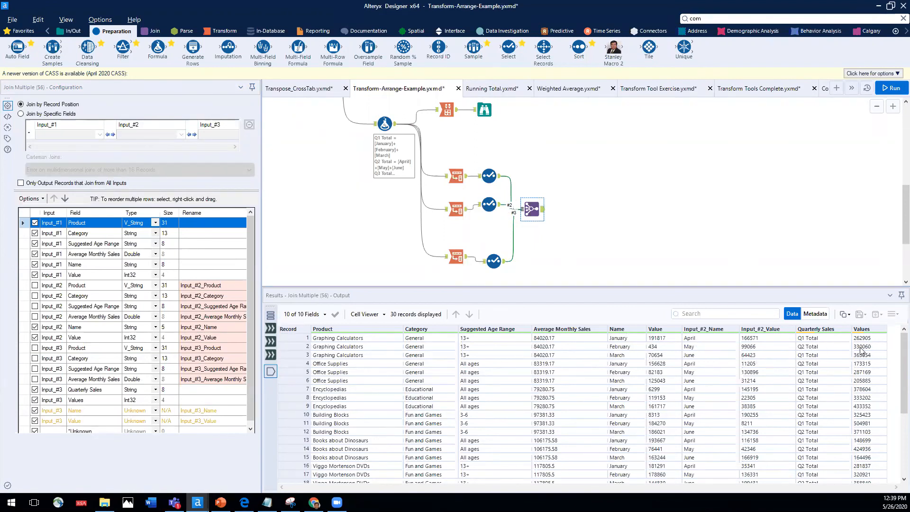
{"action": "scroll", "coordinate": [706, 242], "scroll_direction": "up", "scroll_amount": 1}
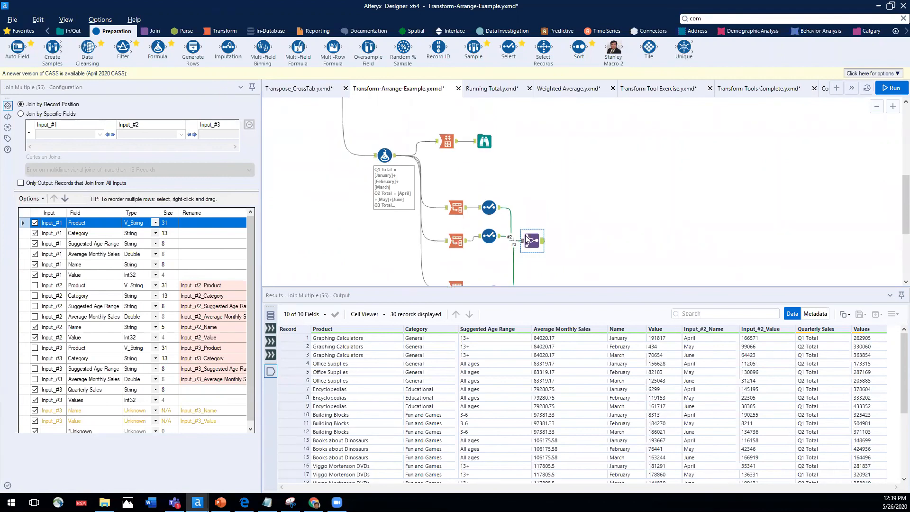
{"action": "left_click", "coordinate": [452, 147]}
{"action": "left_click", "coordinate": [484, 142]}
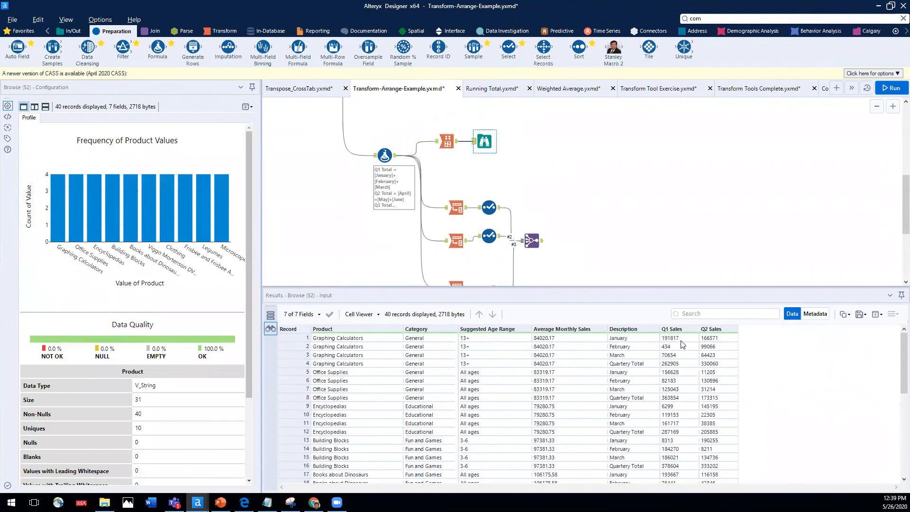
{"action": "scroll", "coordinate": [516, 246], "scroll_direction": "down", "scroll_amount": 1}
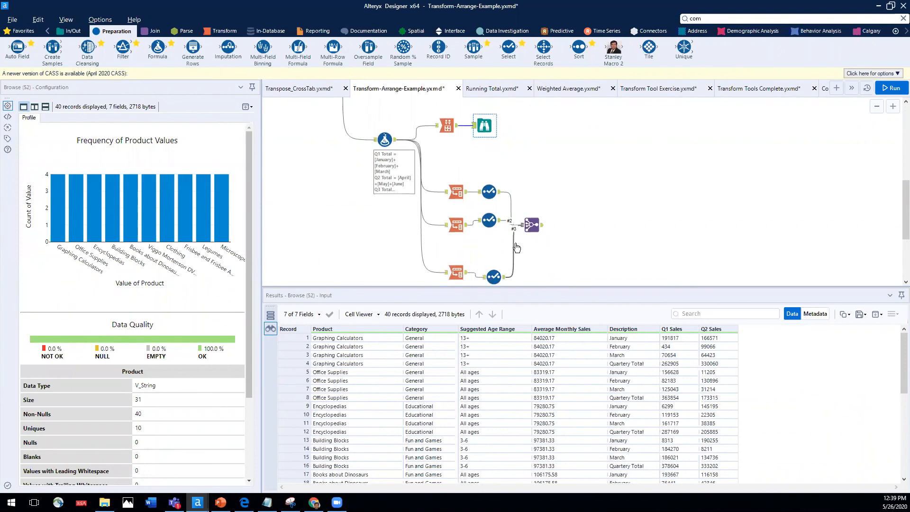
{"action": "scroll", "coordinate": [516, 246], "scroll_direction": "down", "scroll_amount": 1}
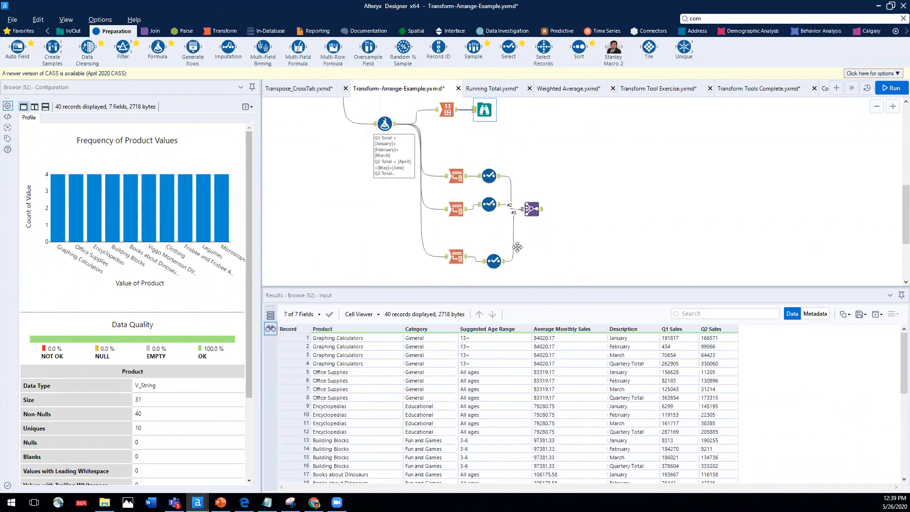
Step: Switch to PowerPoint and view the Summarize section slide
{"action": "scroll", "coordinate": [516, 247], "scroll_direction": "up", "scroll_amount": 2}
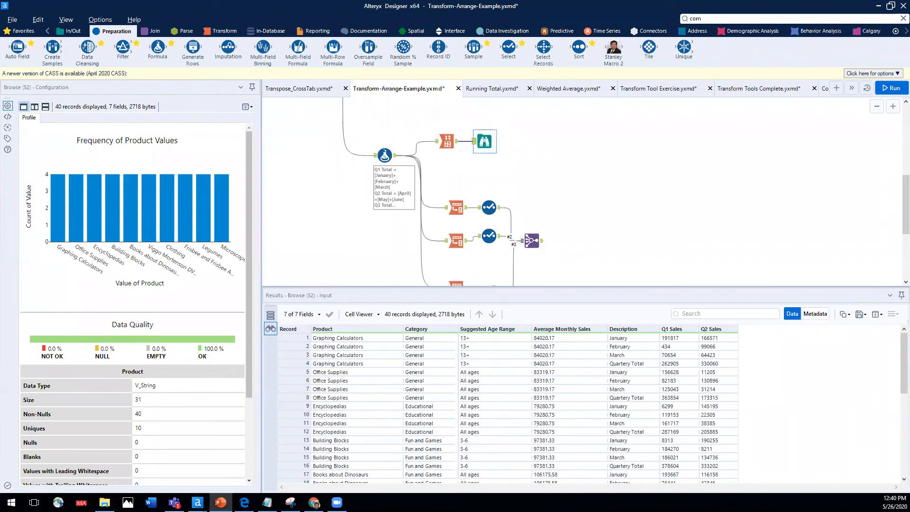
{"action": "left_click", "coordinate": [220, 501]}
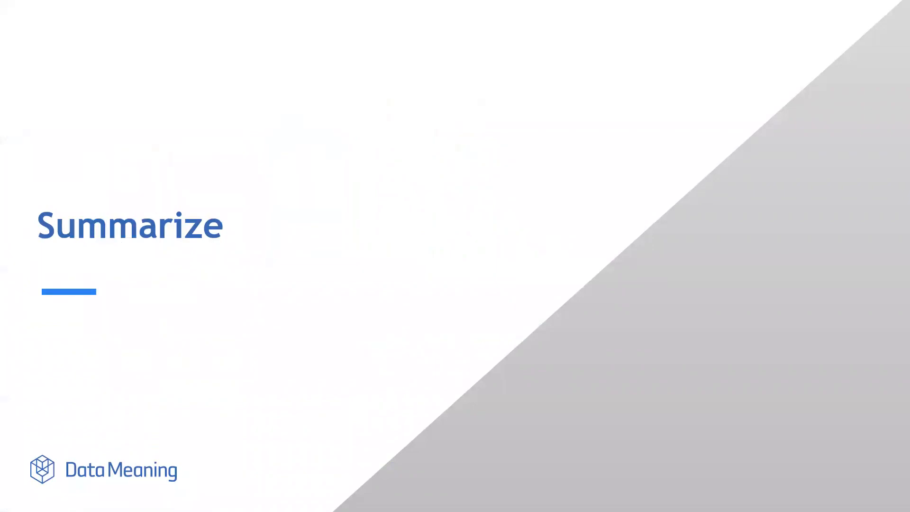
{"action": "left_click", "coordinate": [504, 319]}
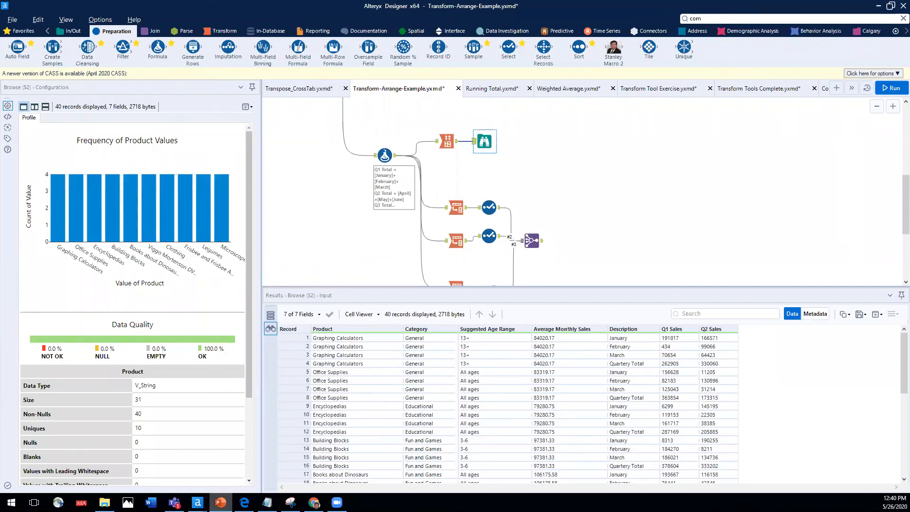
Step: In the WA workbook in Excel, add Total Score to the Sheet1 pivot table's values and remove Year from its rows
{"action": "mouse_move", "coordinate": [220, 502]}
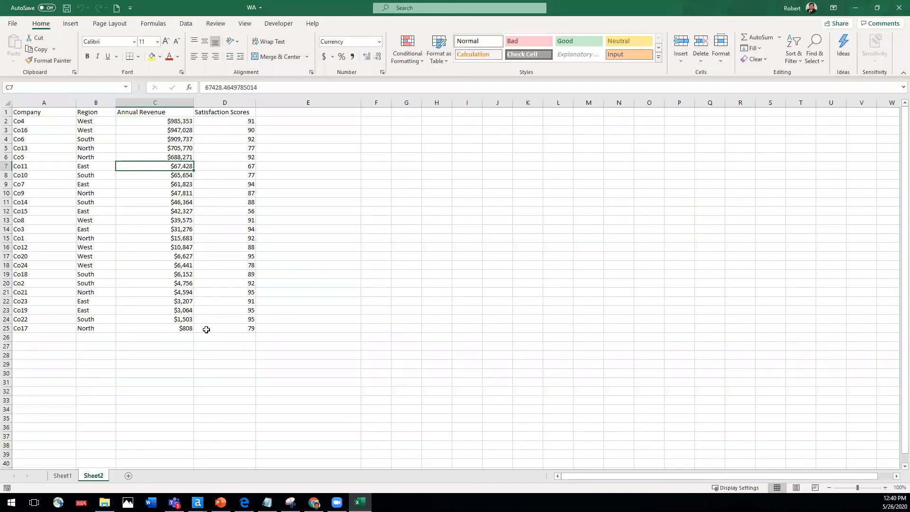
{"action": "left_click", "coordinate": [62, 475]}
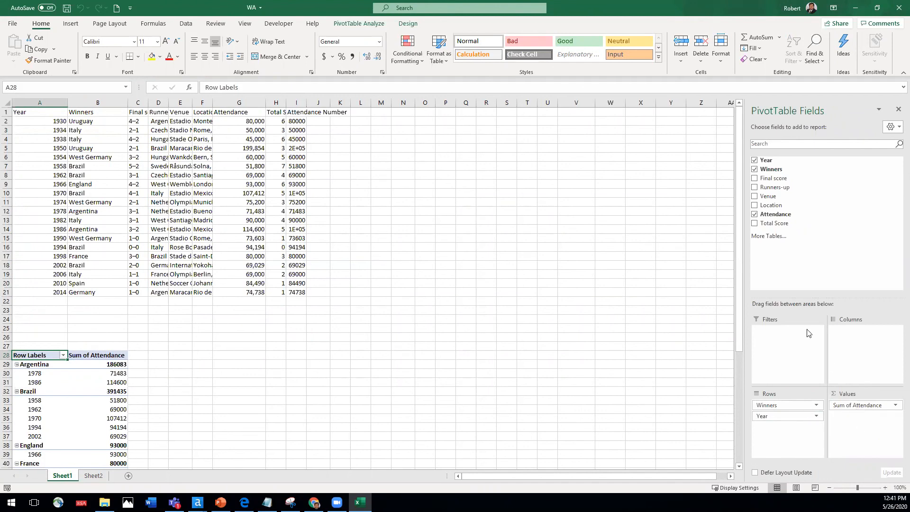
{"action": "left_click", "coordinate": [754, 224]}
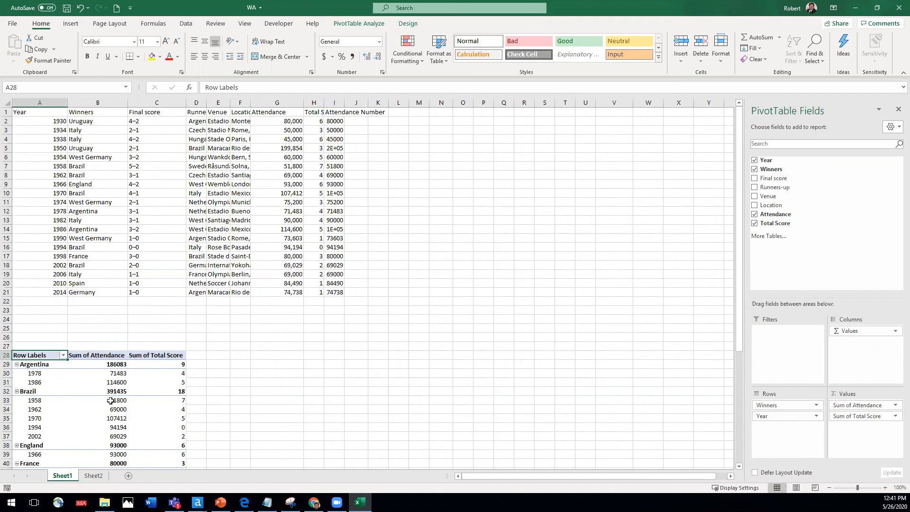
{"action": "left_click", "coordinate": [816, 415]}
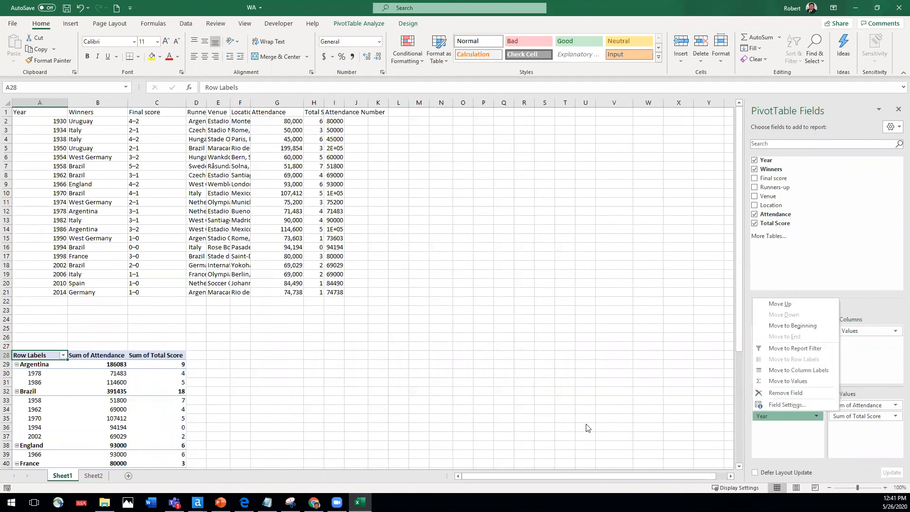
{"action": "left_click", "coordinate": [786, 393]}
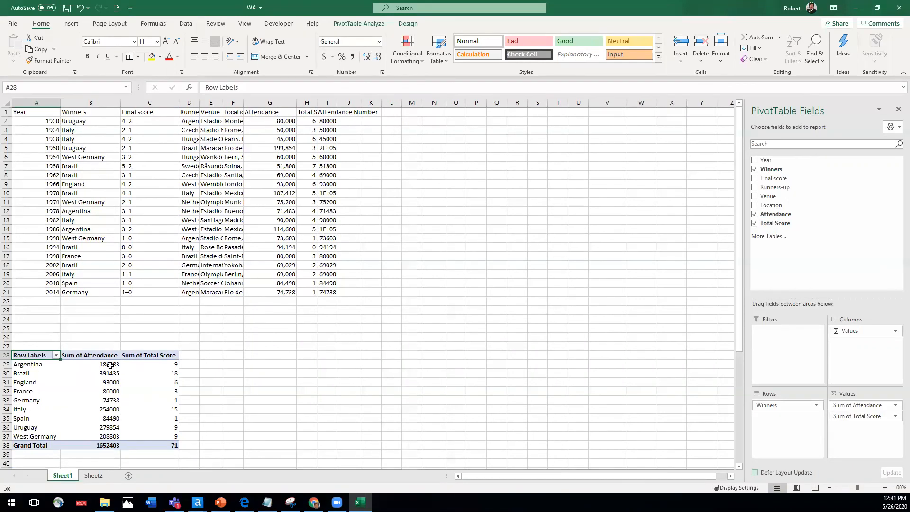
Step: Compare Italy's winning years 1934, 1938, 1982 and 2006 in the source table with Italy's row in the pivot table
{"action": "mouse_move", "coordinate": [114, 436]}
{"action": "left_click", "coordinate": [29, 132]}
{"action": "left_click", "coordinate": [29, 139]}
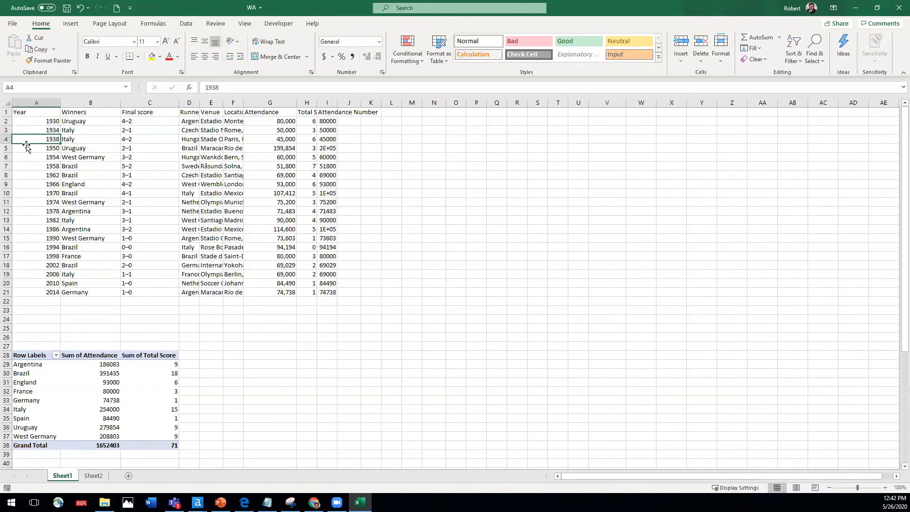
{"action": "left_click", "coordinate": [31, 220]}
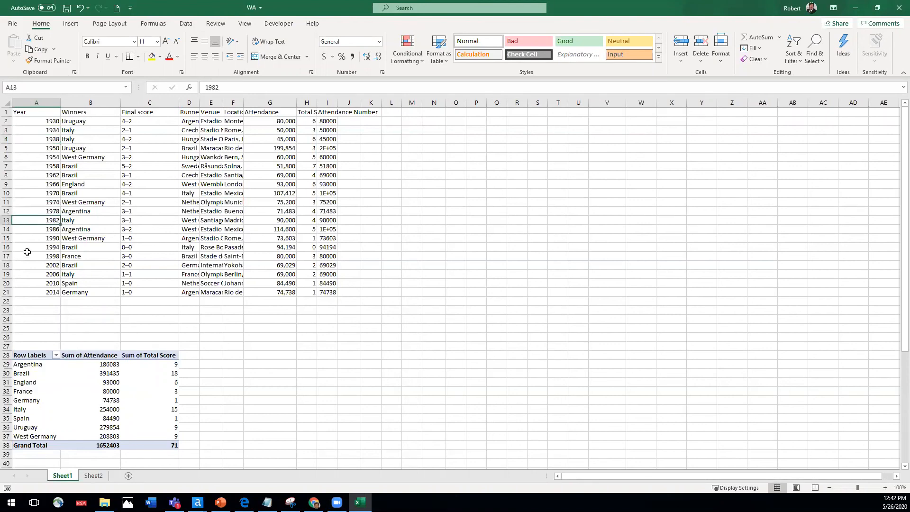
{"action": "left_click", "coordinate": [33, 274]}
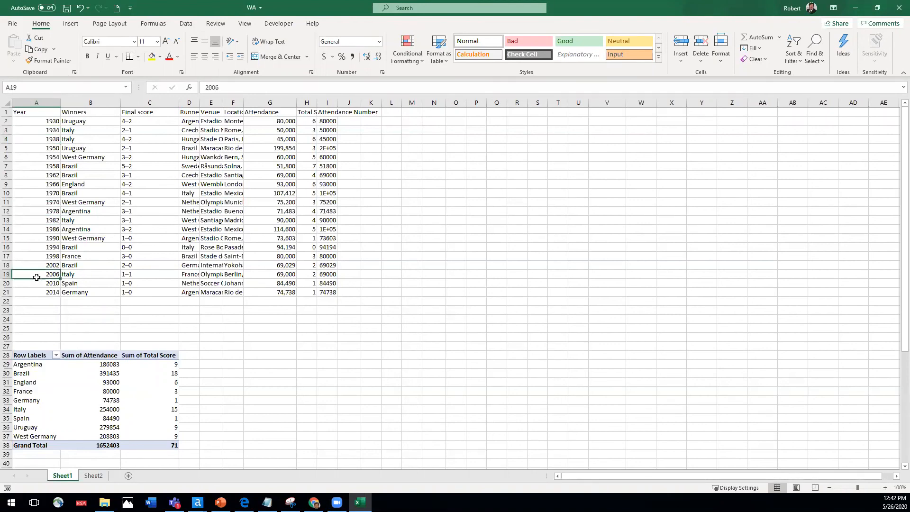
{"action": "left_click", "coordinate": [7, 409]}
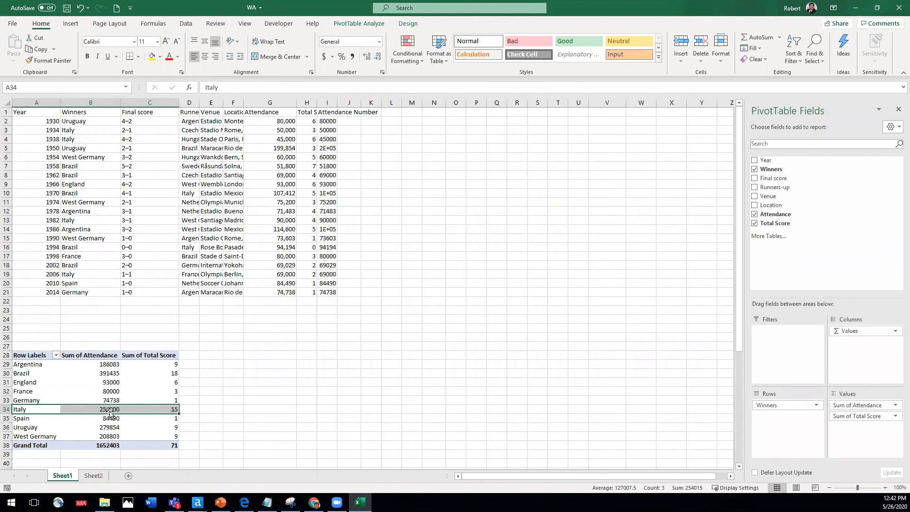
Step: Close the WA workbook without saving its changes and create a new workflow in Alteryx Designer
{"action": "left_click", "coordinate": [897, 11]}
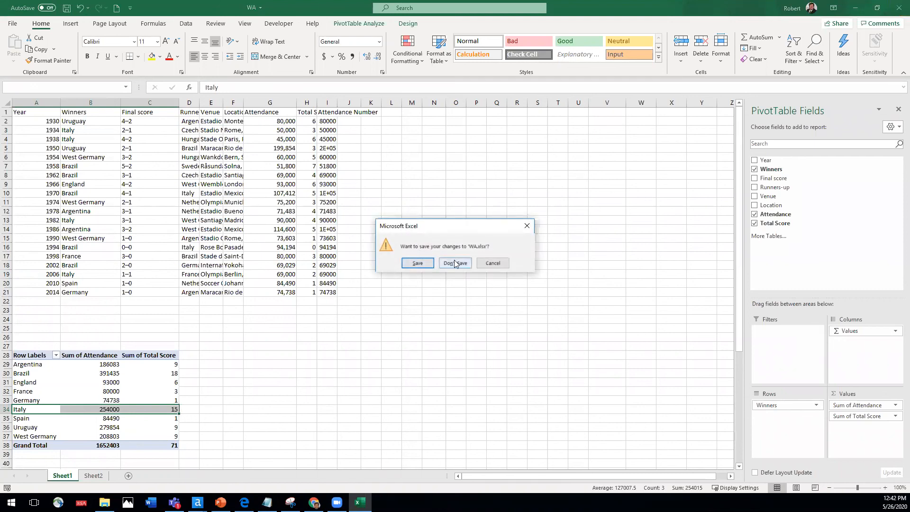
{"action": "left_click", "coordinate": [455, 263]}
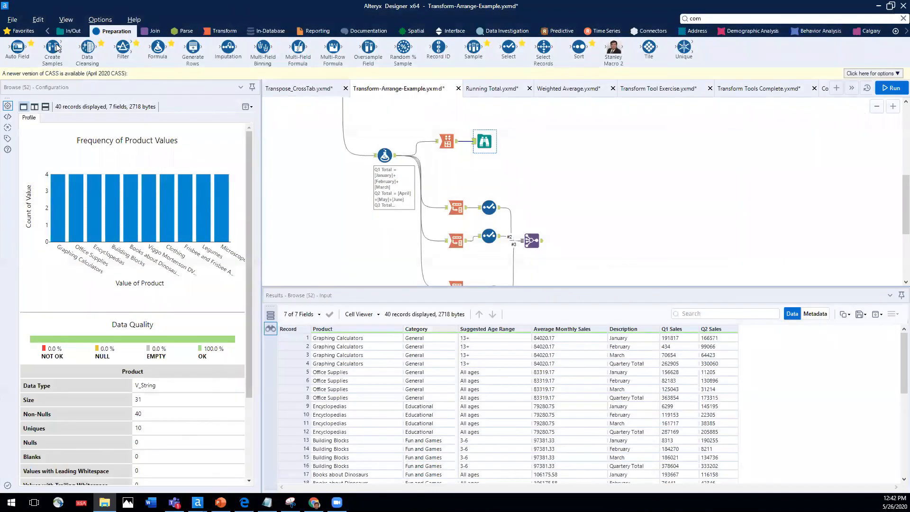
{"action": "left_click", "coordinate": [12, 19]}
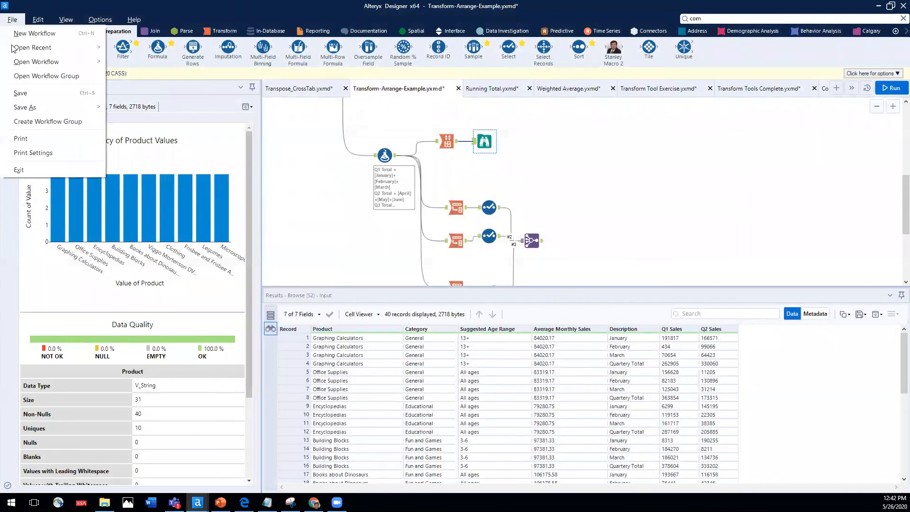
{"action": "left_click", "coordinate": [33, 33]}
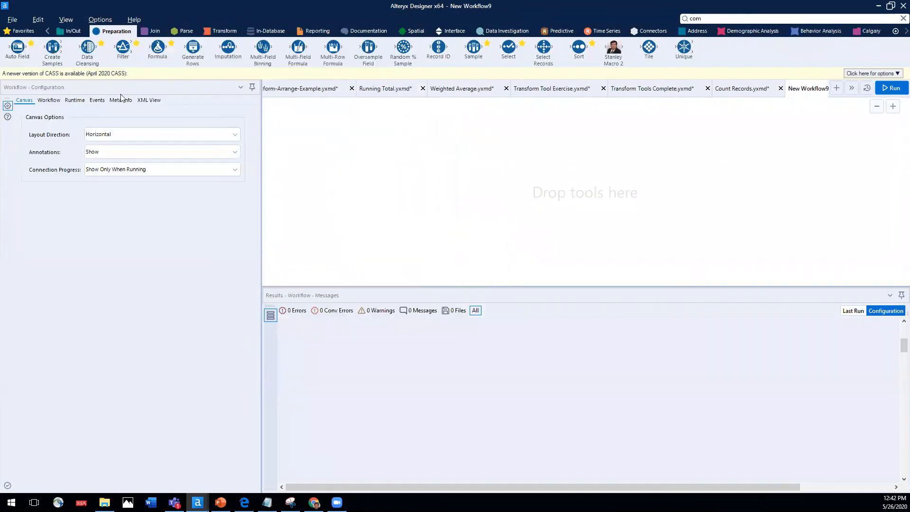
Step: Add an Input Data tool to the canvas and open the Microsoft Excel file WA from the Transform Webinar folder
{"action": "left_click", "coordinate": [71, 31]}
{"action": "left_click_drag", "start_coordinate": [157, 48], "coordinate": [313, 177]}
{"action": "left_click", "coordinate": [237, 110]}
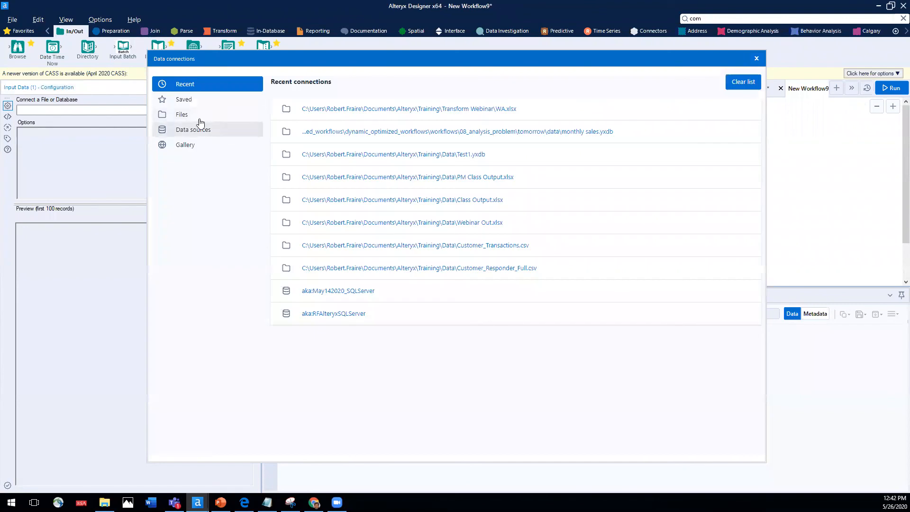
{"action": "left_click", "coordinate": [192, 116]}
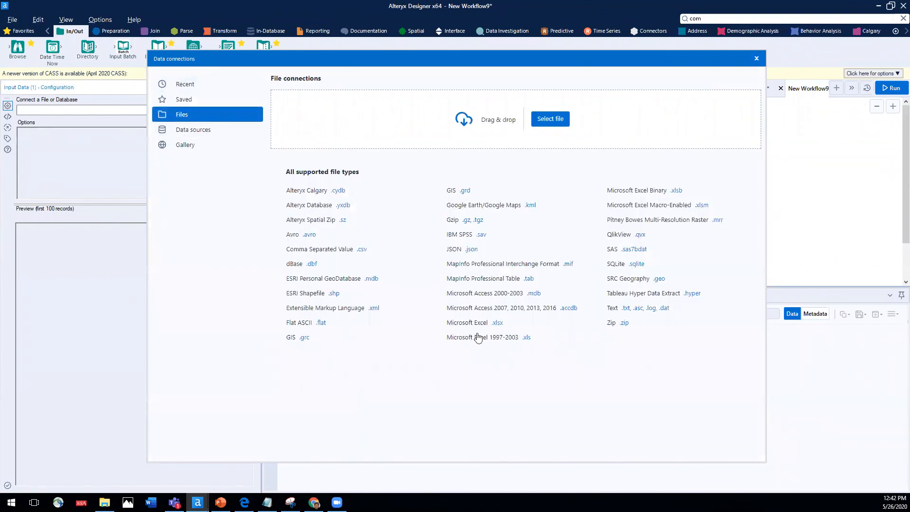
{"action": "left_click", "coordinate": [455, 322]}
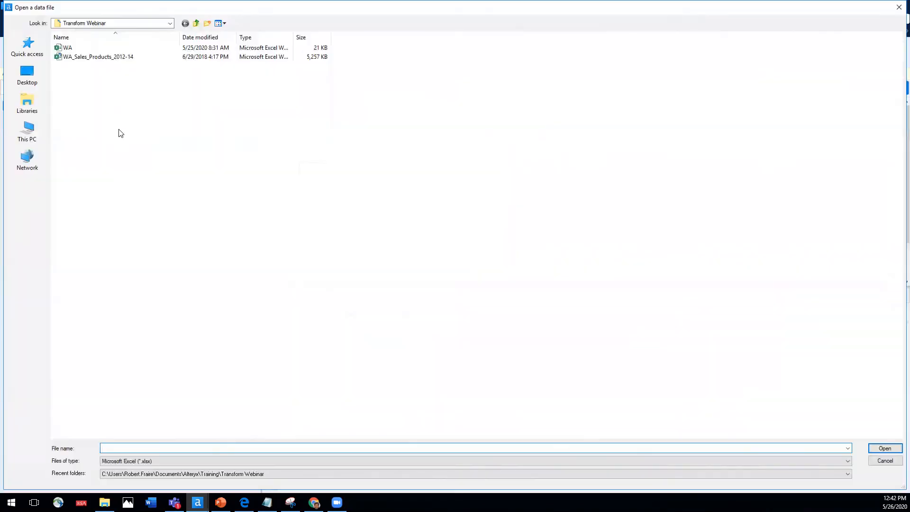
{"action": "left_click", "coordinate": [66, 48]}
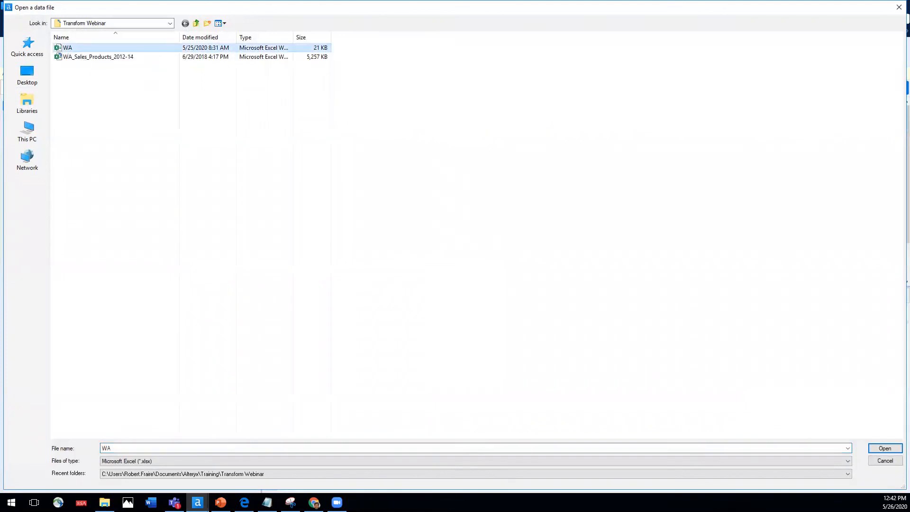
{"action": "left_click", "coordinate": [874, 448]}
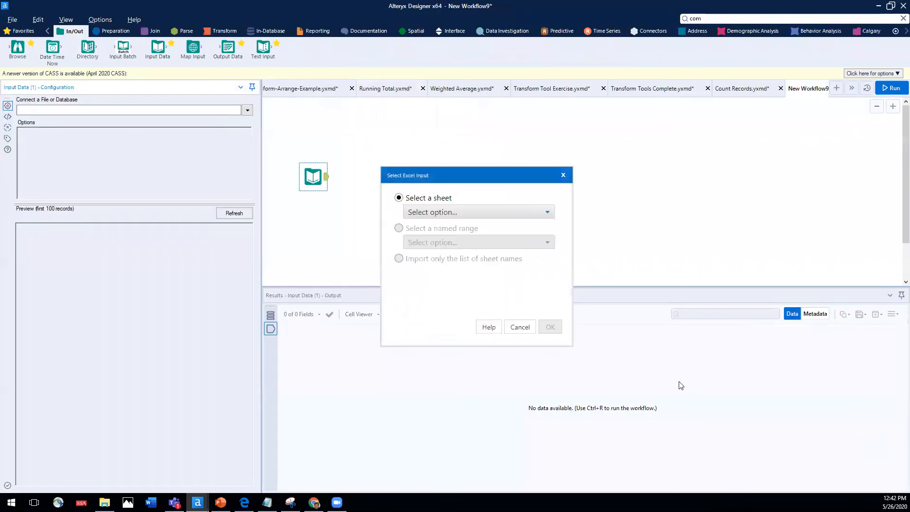
Step: Import the named range CompanyScores from the WA workbook into the Input Data tool
{"action": "left_click", "coordinate": [431, 212]}
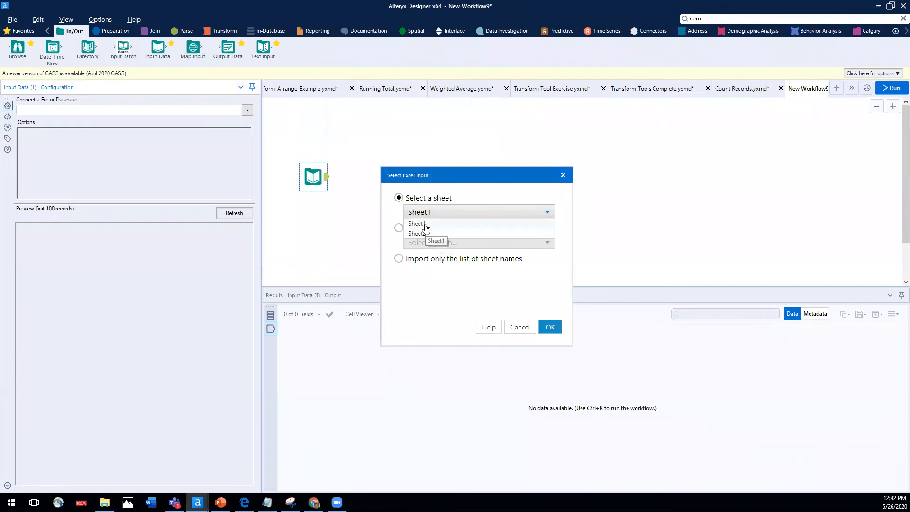
{"action": "left_click", "coordinate": [423, 224]}
{"action": "left_click", "coordinate": [411, 228]}
{"action": "left_click", "coordinate": [426, 246]}
{"action": "left_click", "coordinate": [428, 247]}
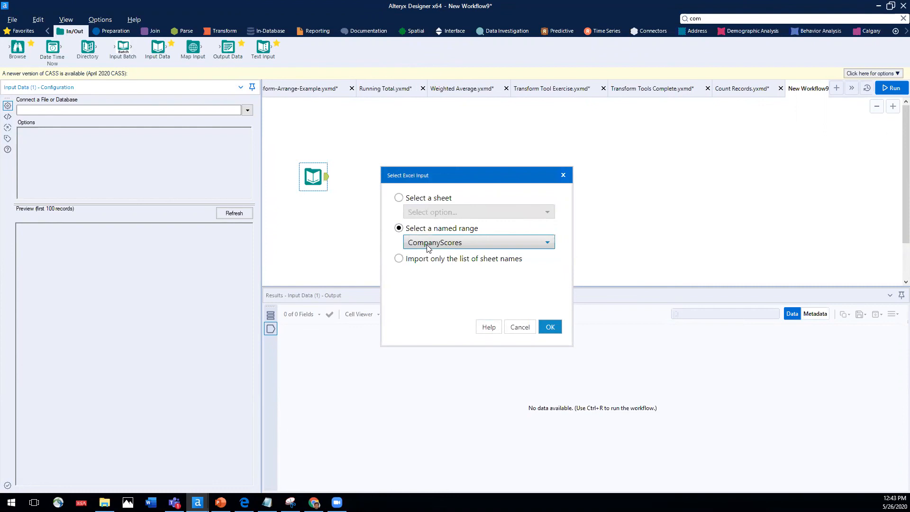
{"action": "left_click", "coordinate": [549, 327]}
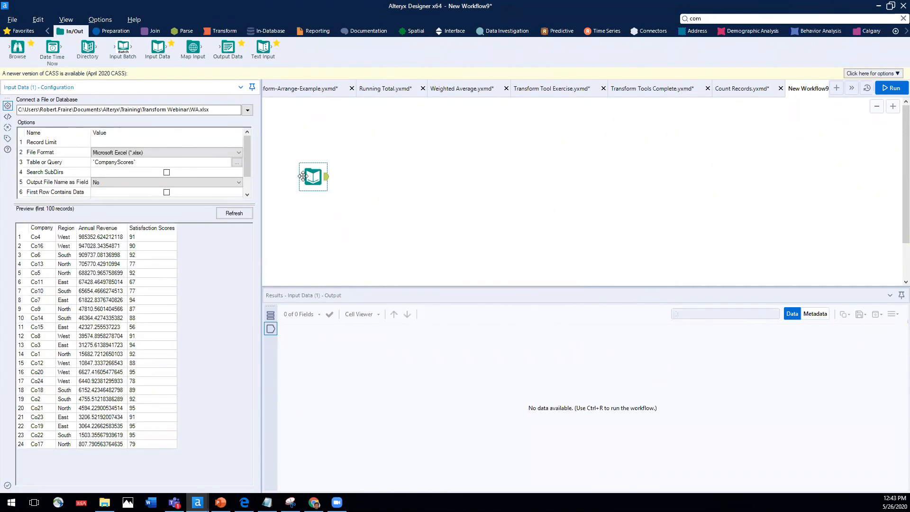
Step: Change the Input Data tool's table to Sheet1 and refresh the data preview
{"action": "left_click", "coordinate": [236, 163]}
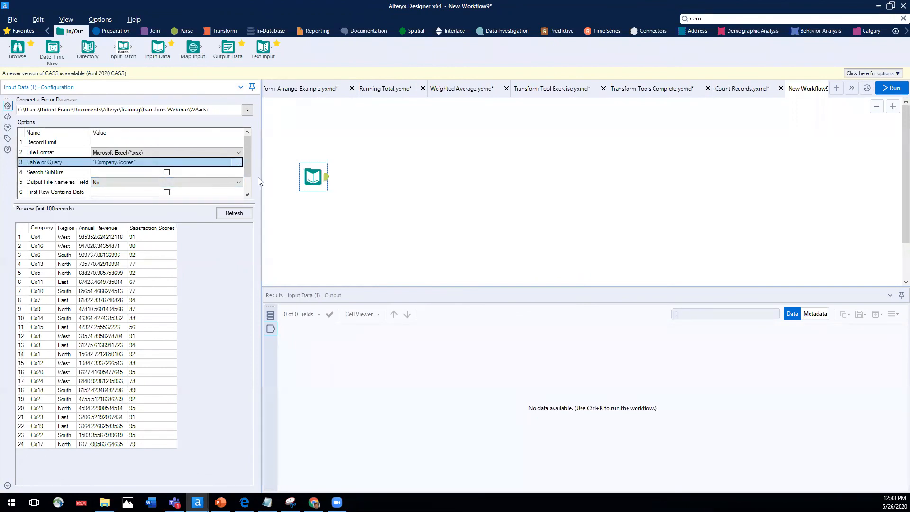
{"action": "left_click", "coordinate": [550, 327]}
{"action": "left_click", "coordinate": [234, 214]}
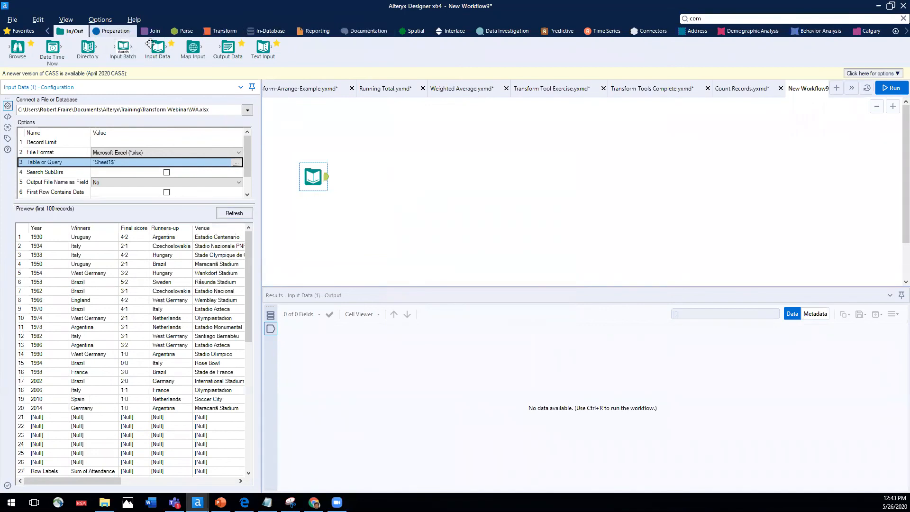
Step: Connect a Sample tool after the Input Data tool and set it to keep the first 20 rows
{"action": "left_click", "coordinate": [116, 31]}
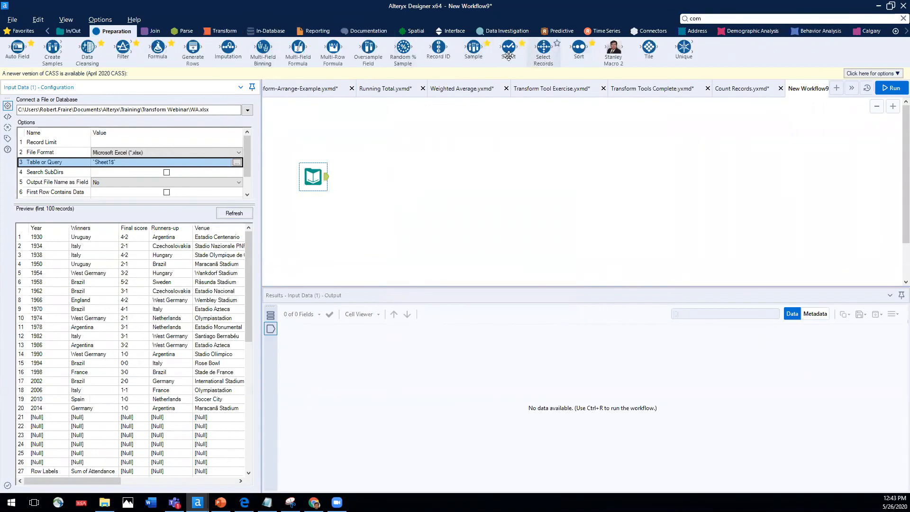
{"action": "left_click_drag", "start_coordinate": [473, 47], "coordinate": [375, 183]}
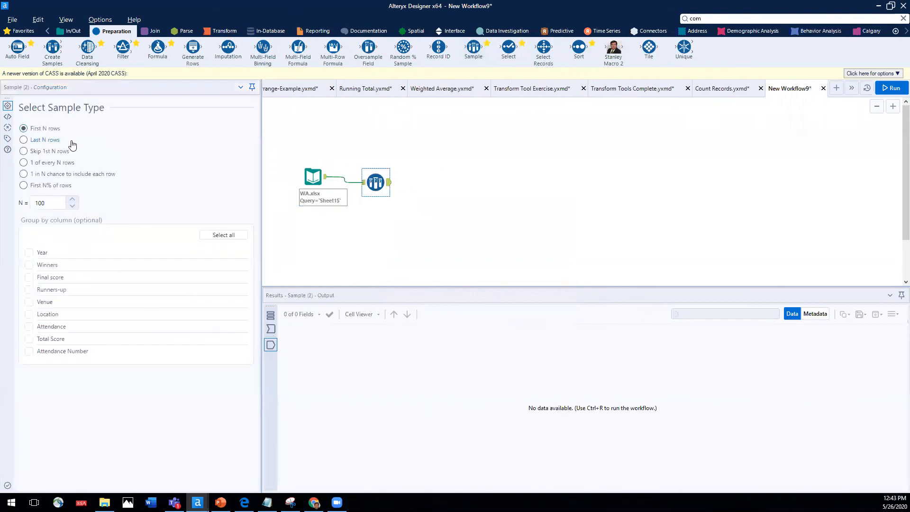
{"action": "double_click", "coordinate": [44, 203]}
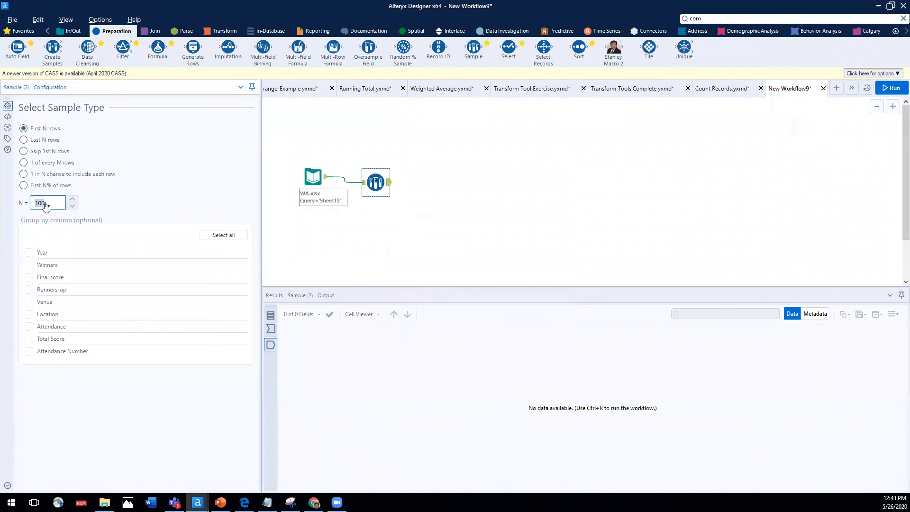
{"action": "type", "text": "20"}
Step: Add a Browse tool after the Sample tool, run the workflow and review the sampled records
{"action": "right_click", "coordinate": [379, 183]}
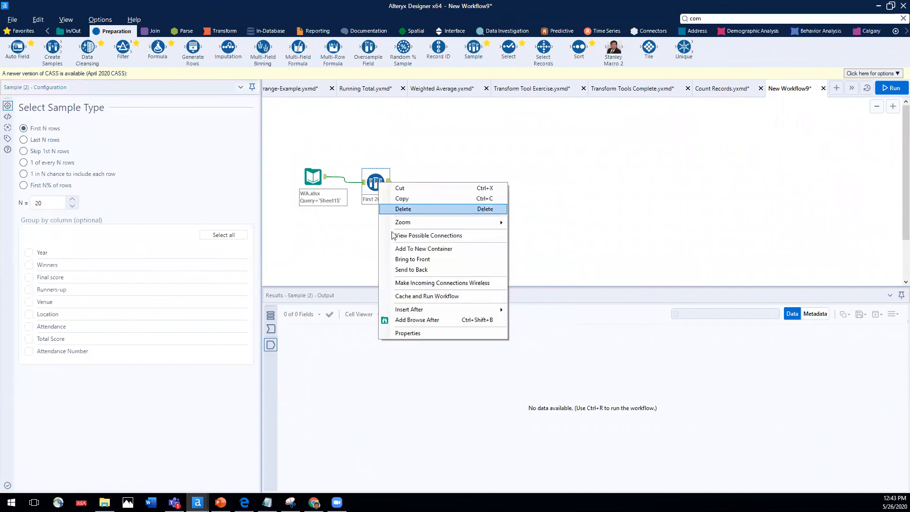
{"action": "left_click", "coordinate": [417, 319]}
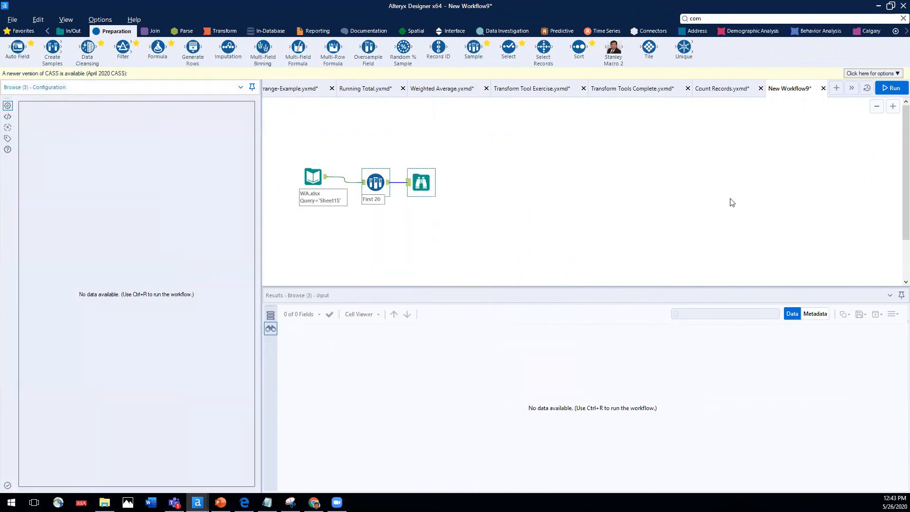
{"action": "left_click", "coordinate": [891, 88]}
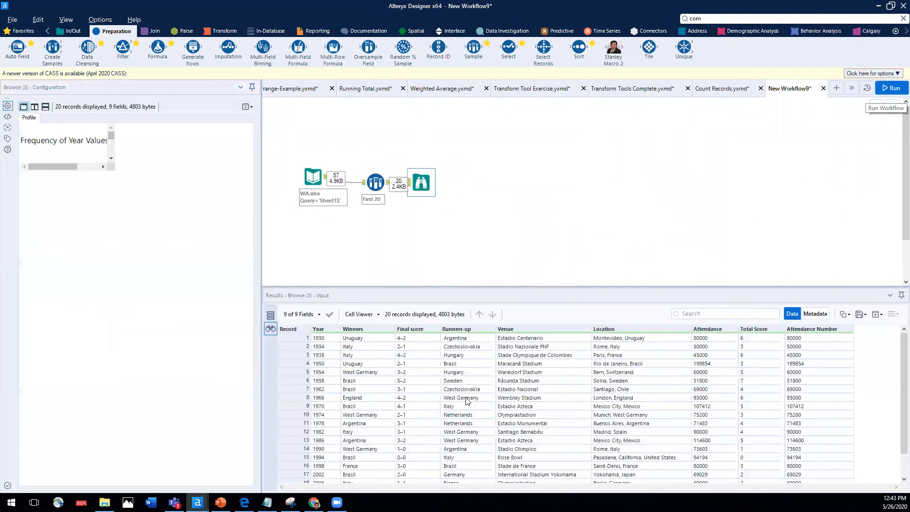
{"action": "scroll", "coordinate": [664, 382], "scroll_direction": "down", "scroll_amount": 1}
{"action": "scroll", "coordinate": [664, 382], "scroll_direction": "up", "scroll_amount": 1}
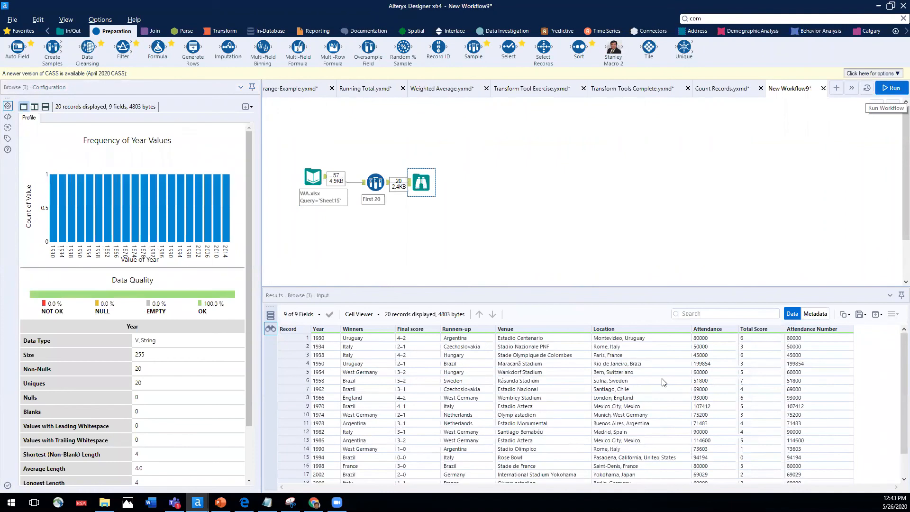
Step: Move the Browse tool away from the Sample tool and insert a Summarize tool on the connection between them
{"action": "left_click_drag", "start_coordinate": [420, 181], "coordinate": [626, 177]}
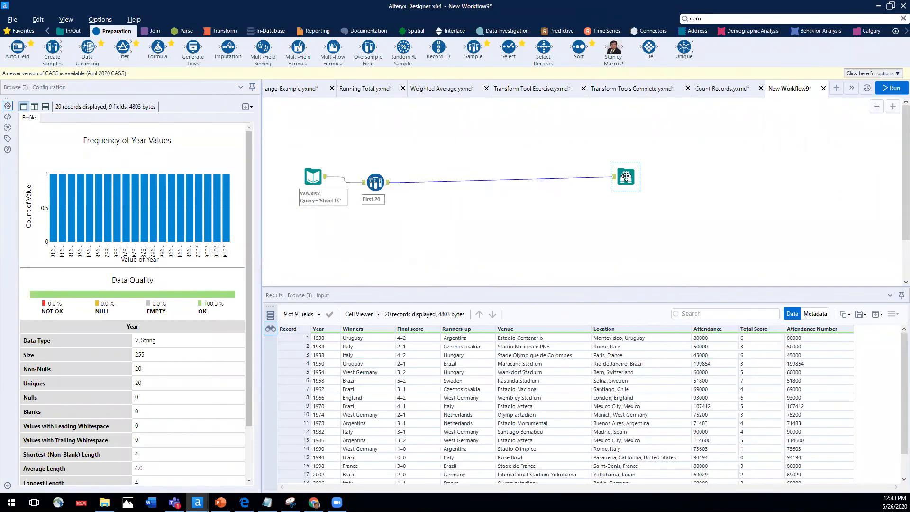
{"action": "left_click", "coordinate": [216, 31]}
{"action": "left_click_drag", "start_coordinate": [151, 49], "coordinate": [461, 182]}
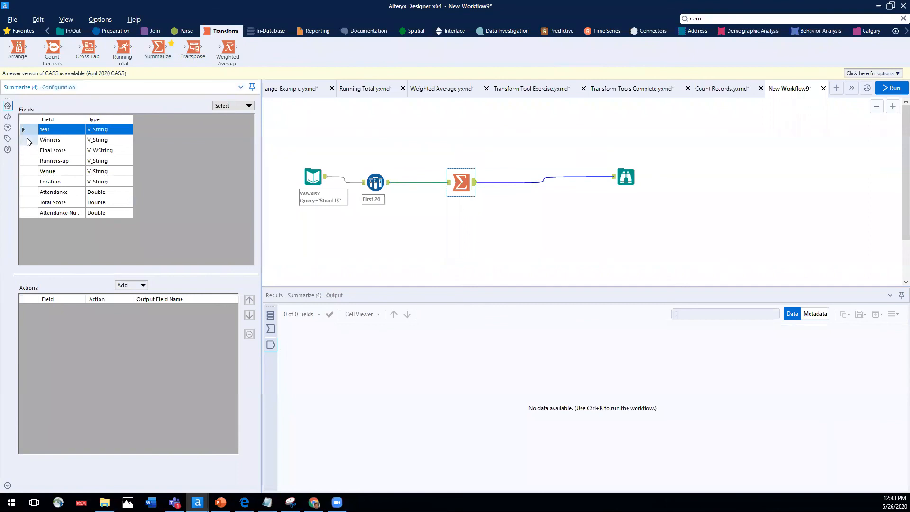
Step: Configure the Summarize tool to group by Winners and sum Attendance, and run the workflow
{"action": "left_click", "coordinate": [28, 140]}
{"action": "left_click", "coordinate": [120, 285]}
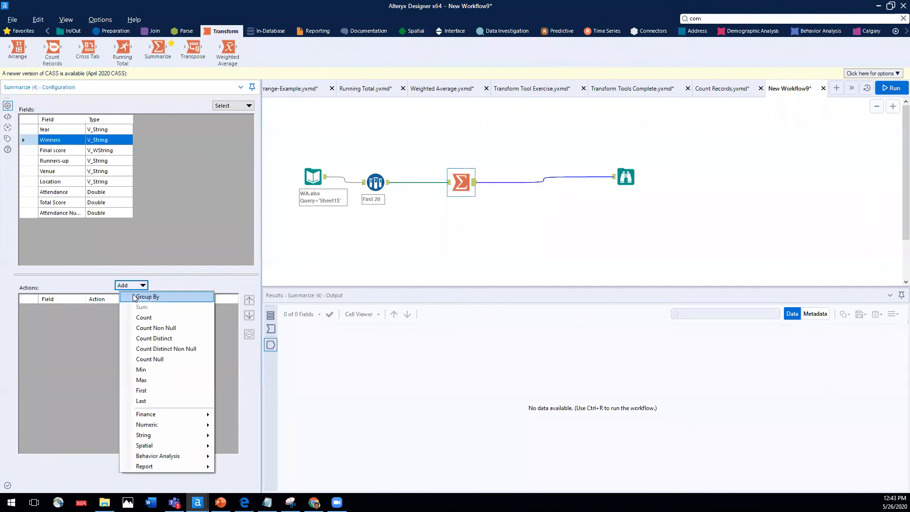
{"action": "left_click", "coordinate": [134, 296]}
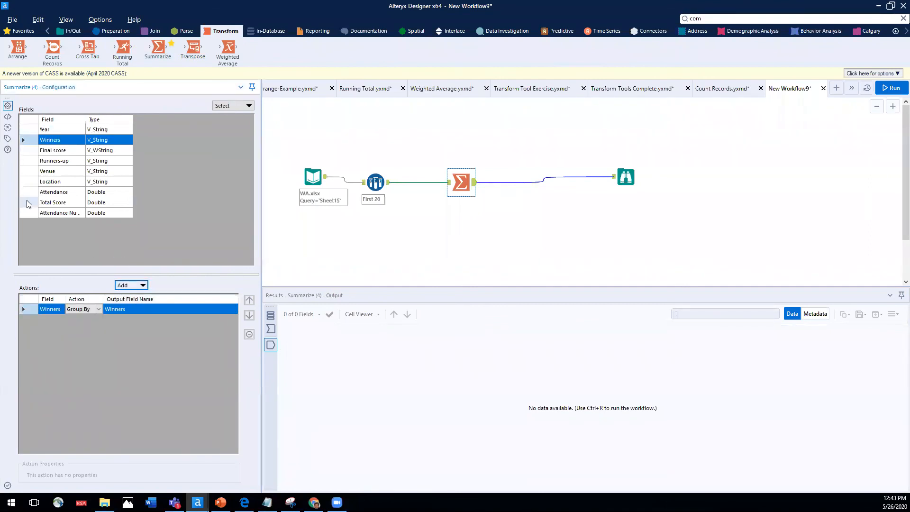
{"action": "left_click", "coordinate": [26, 192]}
{"action": "left_click", "coordinate": [128, 285]}
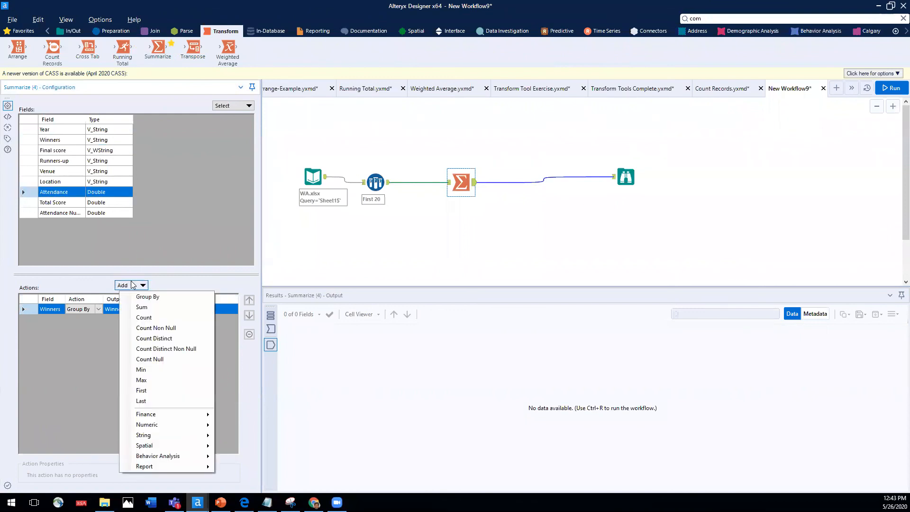
{"action": "left_click", "coordinate": [141, 307]}
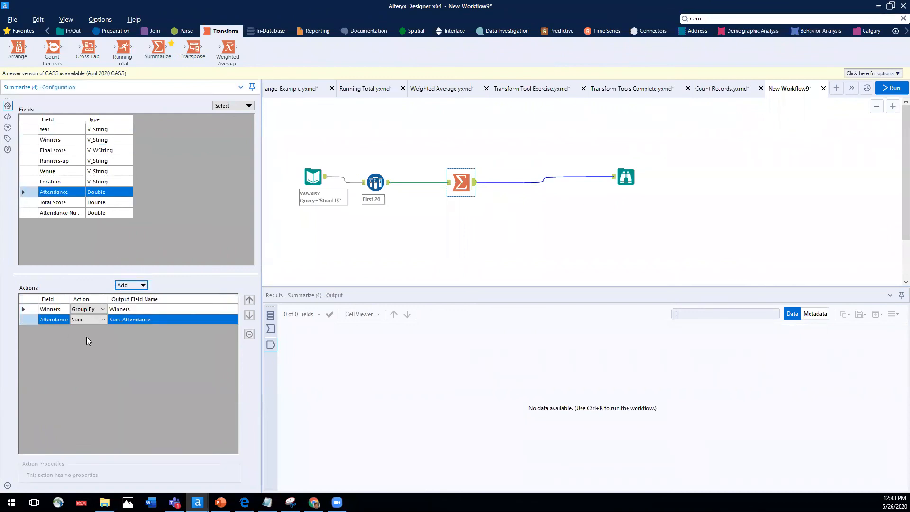
{"action": "left_click", "coordinate": [878, 90]}
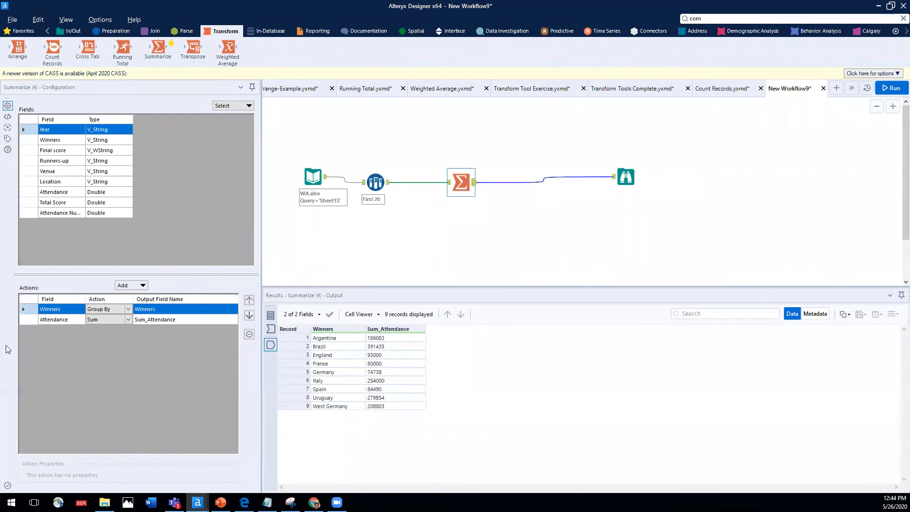
Step: Add a Sum of the Total Score field to the Summarize actions
{"action": "left_click", "coordinate": [32, 212]}
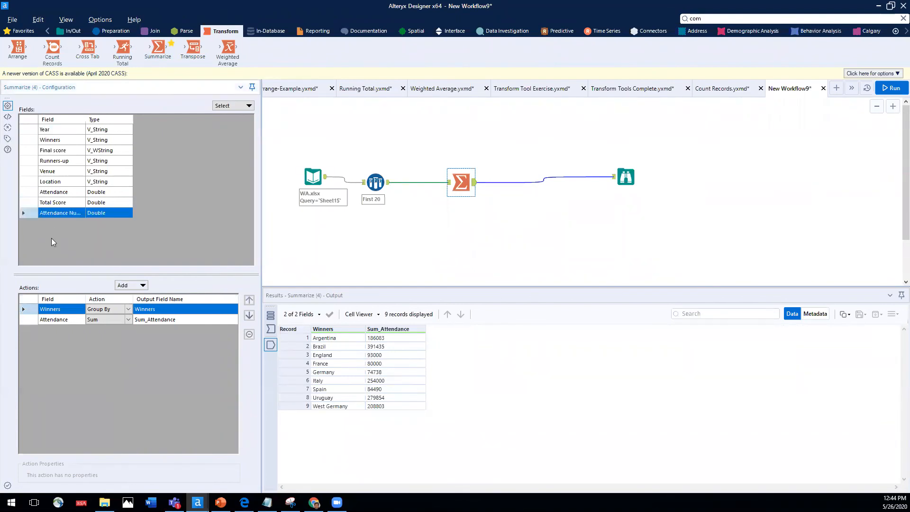
{"action": "left_click", "coordinate": [28, 202]}
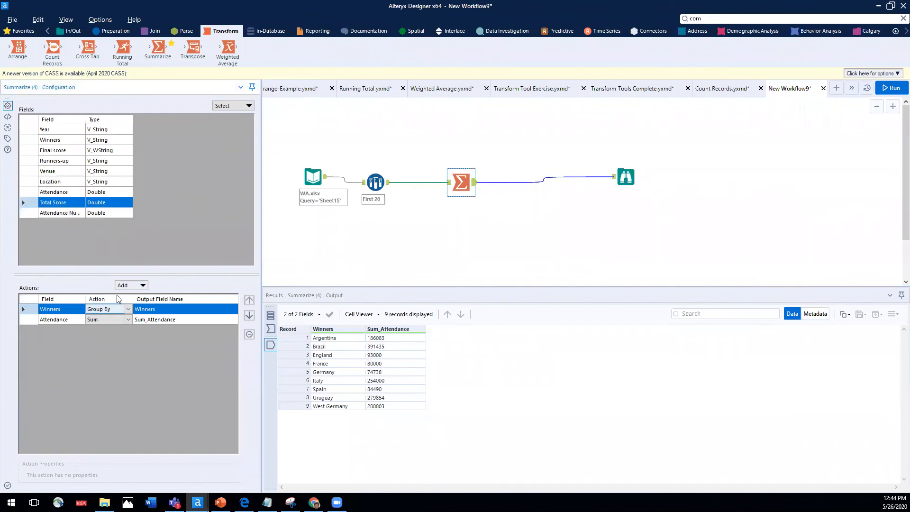
{"action": "left_click", "coordinate": [130, 285]}
{"action": "left_click", "coordinate": [139, 313]}
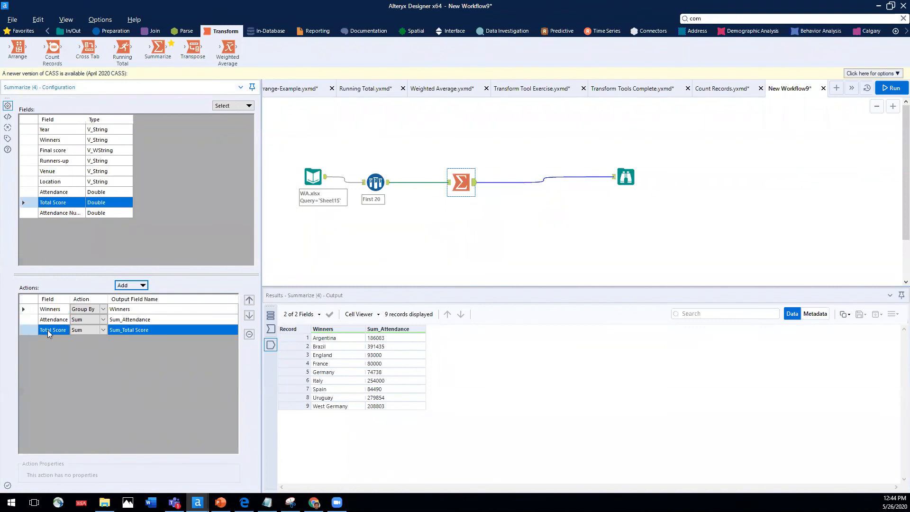
Step: Group by Year ahead of Winners in the Summarize actions and run the workflow to view the Browse output
{"action": "left_click", "coordinate": [34, 131]}
{"action": "left_click", "coordinate": [132, 285]}
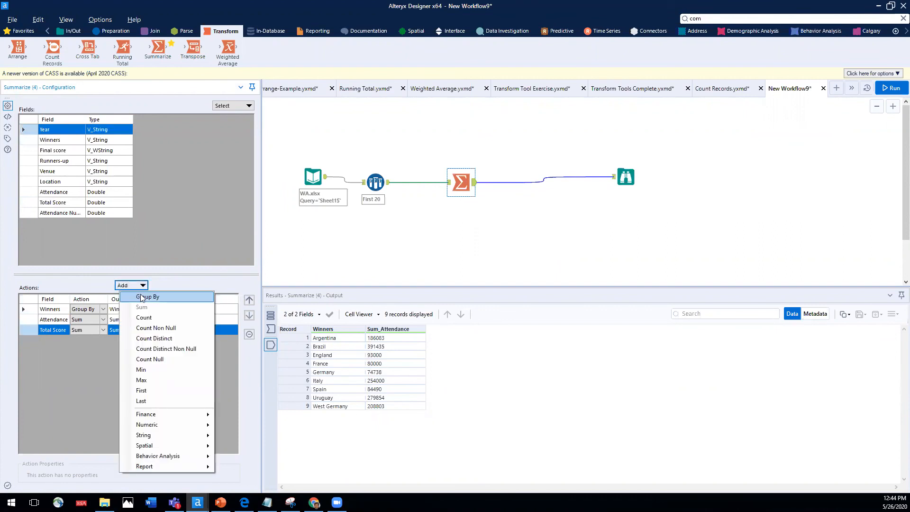
{"action": "left_click", "coordinate": [141, 297]}
{"action": "left_click", "coordinate": [251, 300]}
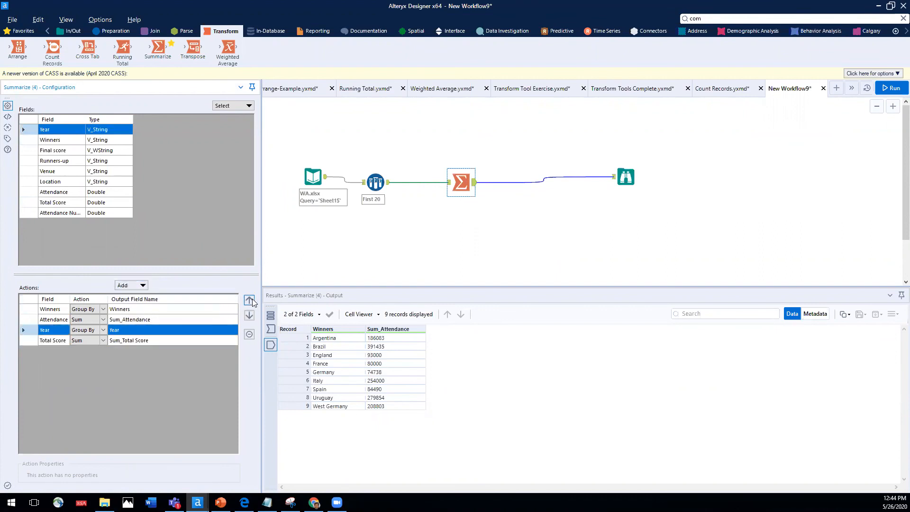
{"action": "left_click", "coordinate": [250, 300]}
{"action": "left_click", "coordinate": [250, 300]}
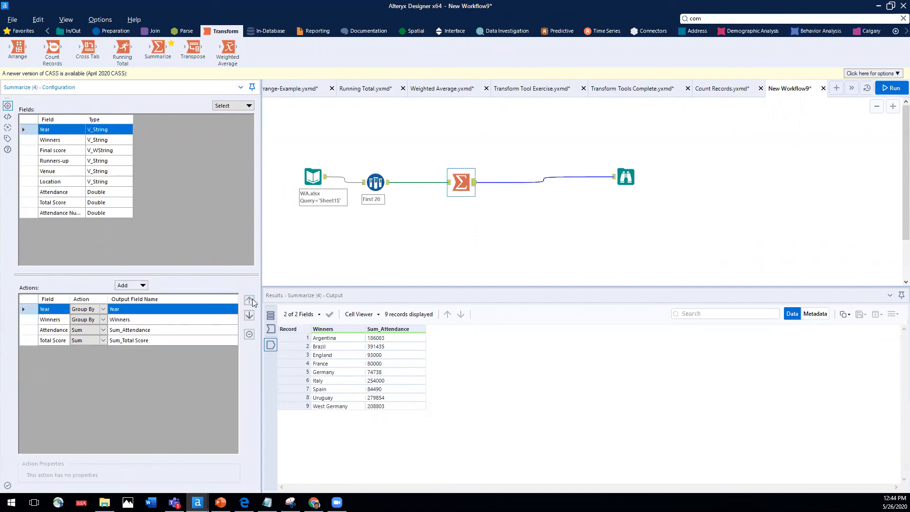
{"action": "left_click", "coordinate": [892, 89]}
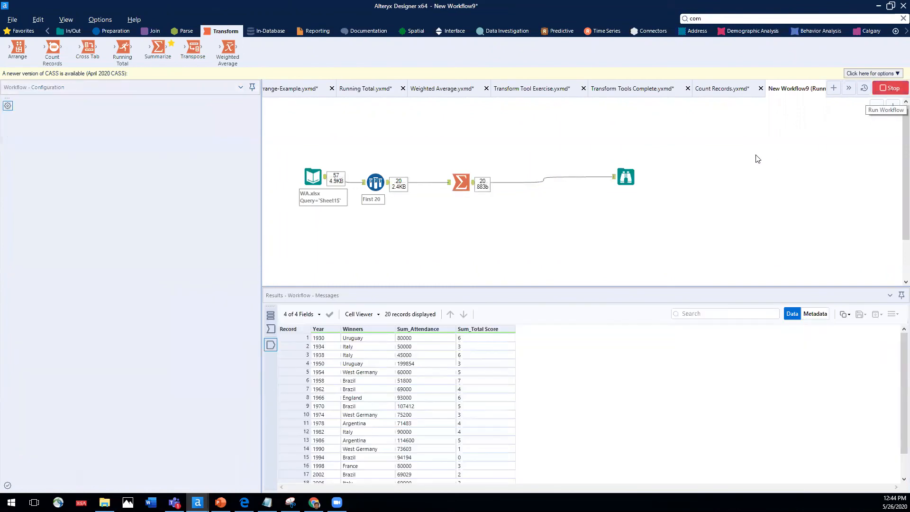
{"action": "left_click", "coordinate": [630, 176]}
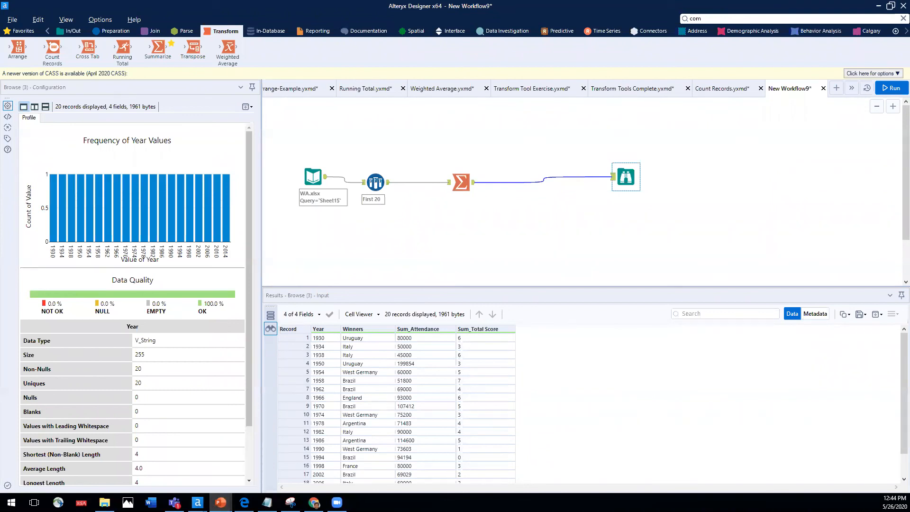
Step: Switch to the PowerPoint slideshow and advance to the Running Total example slide
{"action": "left_click", "coordinate": [220, 501]}
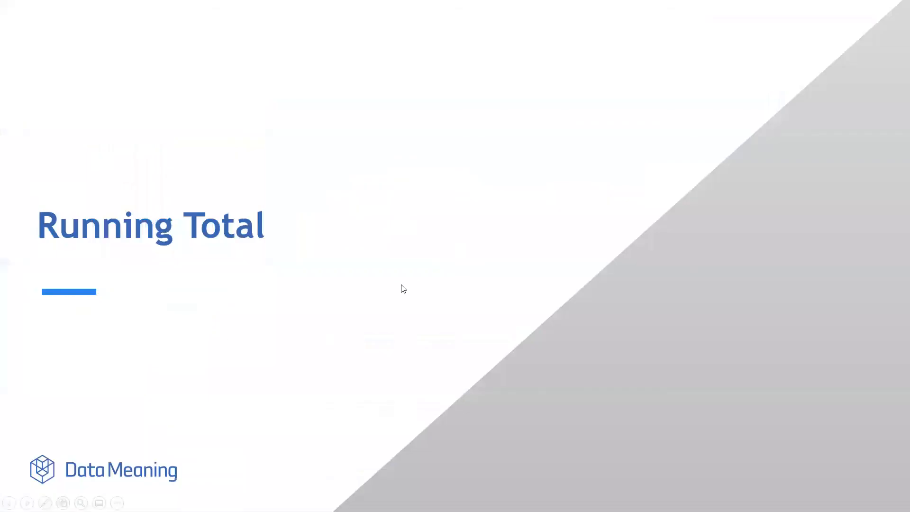
{"action": "left_click", "coordinate": [372, 286]}
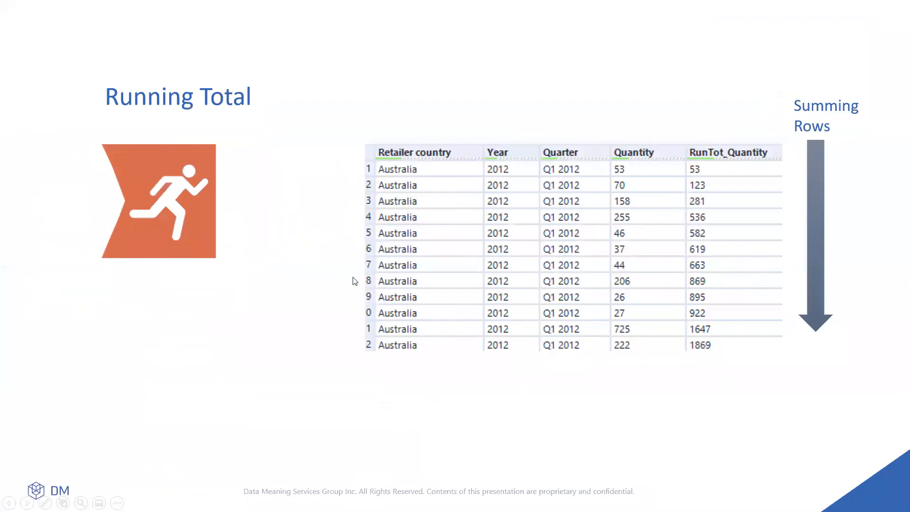
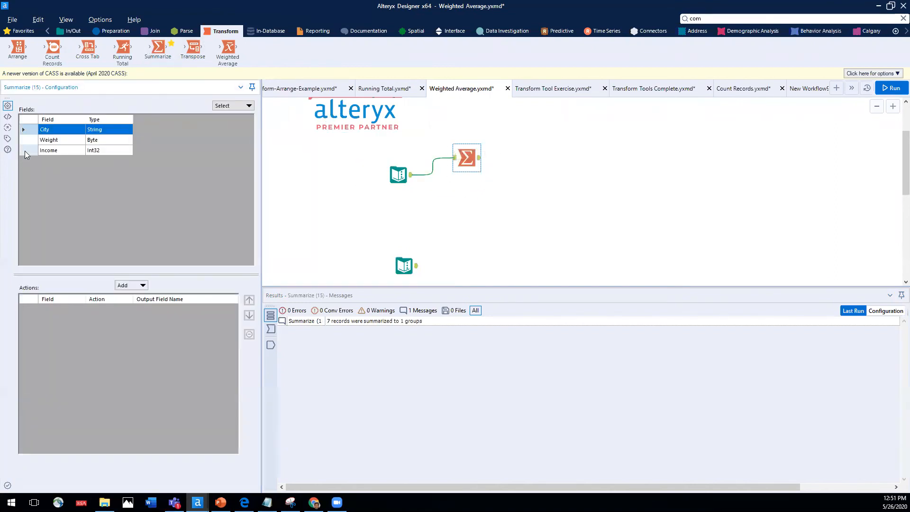
Step: Set the Summarize tool to average the Income field, add a Browse tool after it and run the workflow
{"action": "left_click", "coordinate": [25, 151]}
{"action": "left_click", "coordinate": [128, 285]}
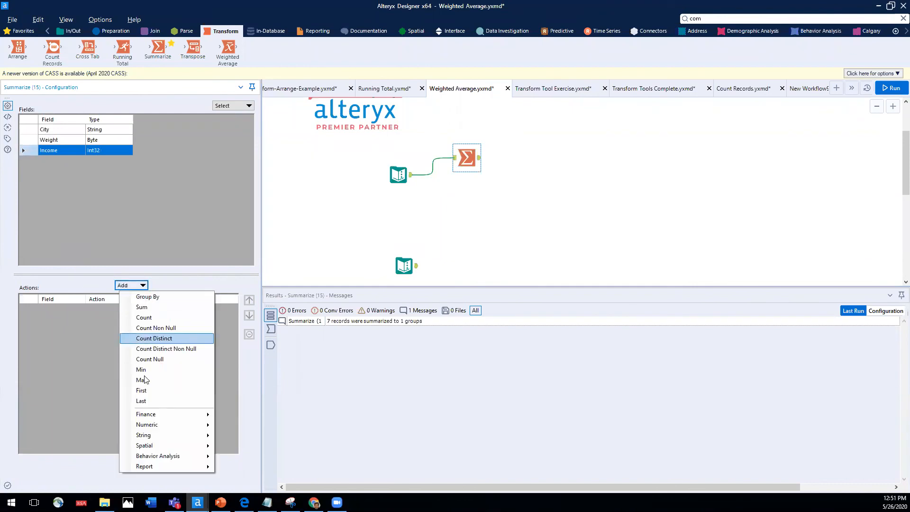
{"action": "mouse_move", "coordinate": [192, 425]}
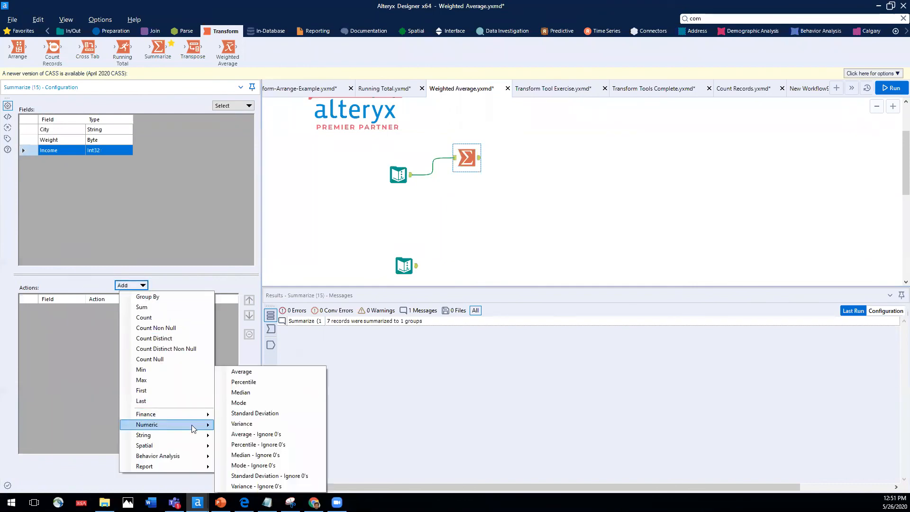
{"action": "left_click", "coordinate": [253, 372]}
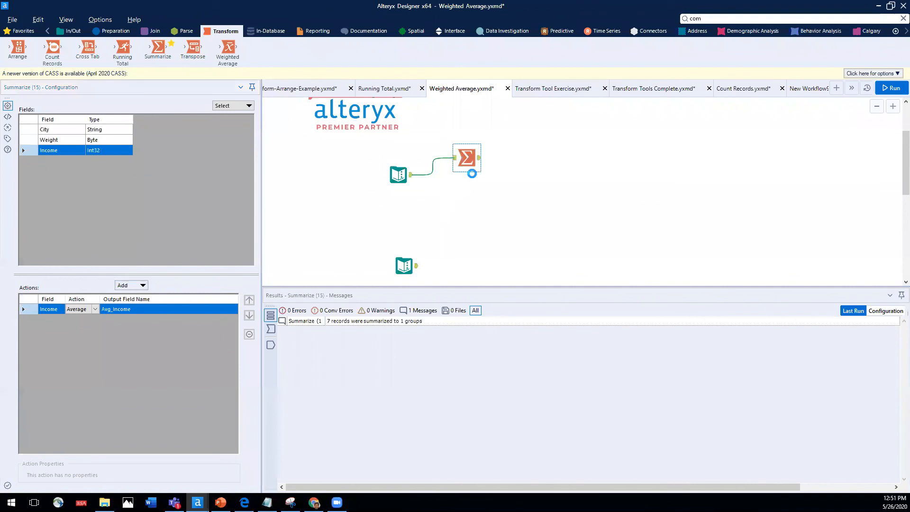
{"action": "right_click", "coordinate": [468, 169]}
{"action": "left_click", "coordinate": [495, 295]}
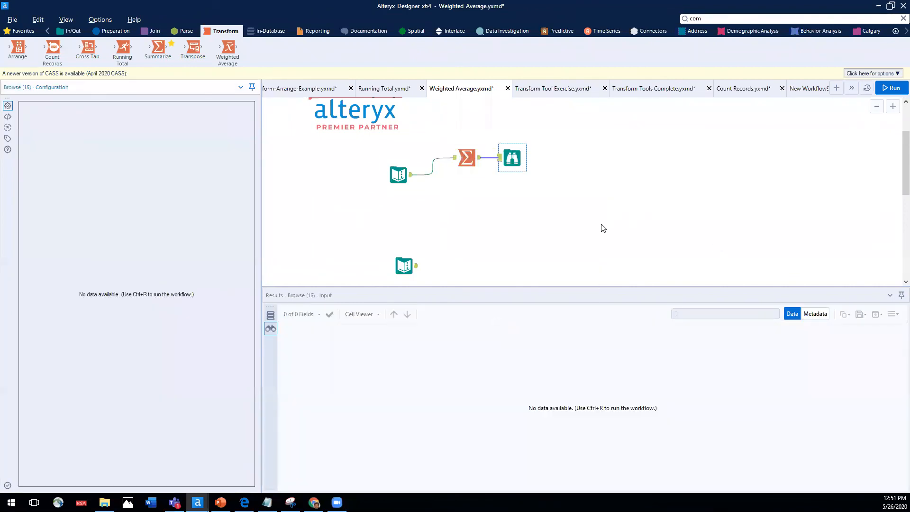
{"action": "left_click", "coordinate": [888, 90]}
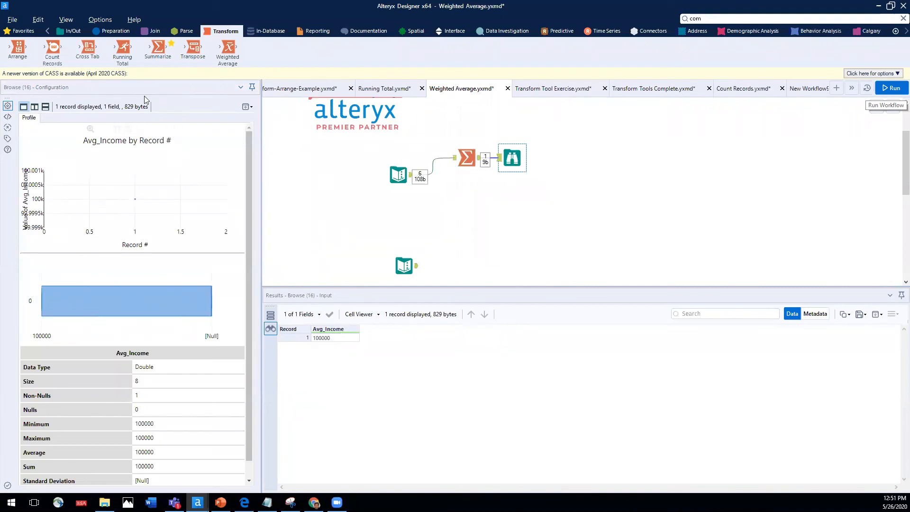
Step: Connect a Weighted Average tool below the Summarize tool, with Income as value field, Weight as weight field and no grouping
{"action": "left_click_drag", "start_coordinate": [230, 48], "coordinate": [467, 197]}
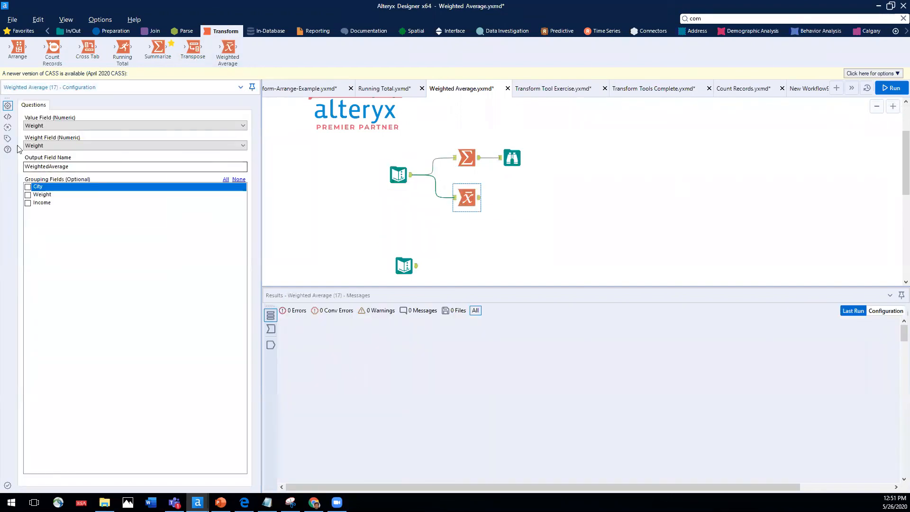
{"action": "left_click", "coordinate": [31, 127]}
{"action": "left_click", "coordinate": [33, 141]}
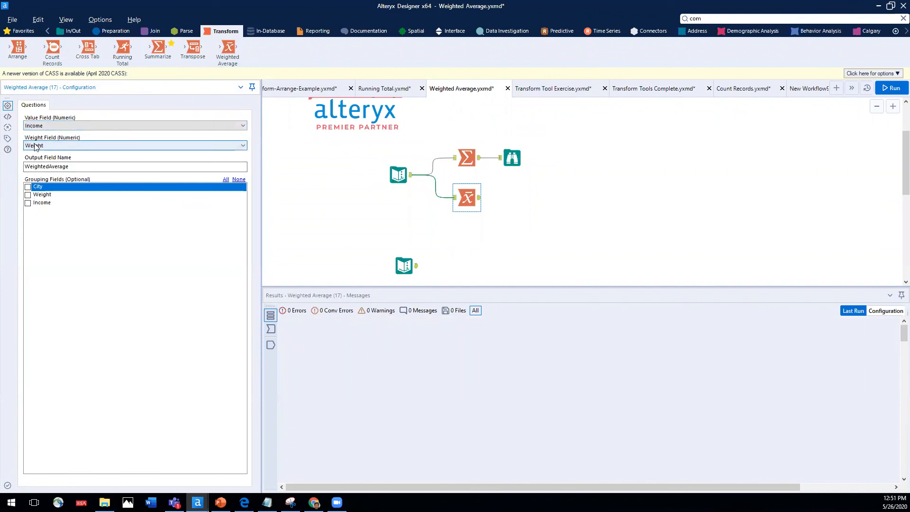
{"action": "left_click", "coordinate": [27, 203]}
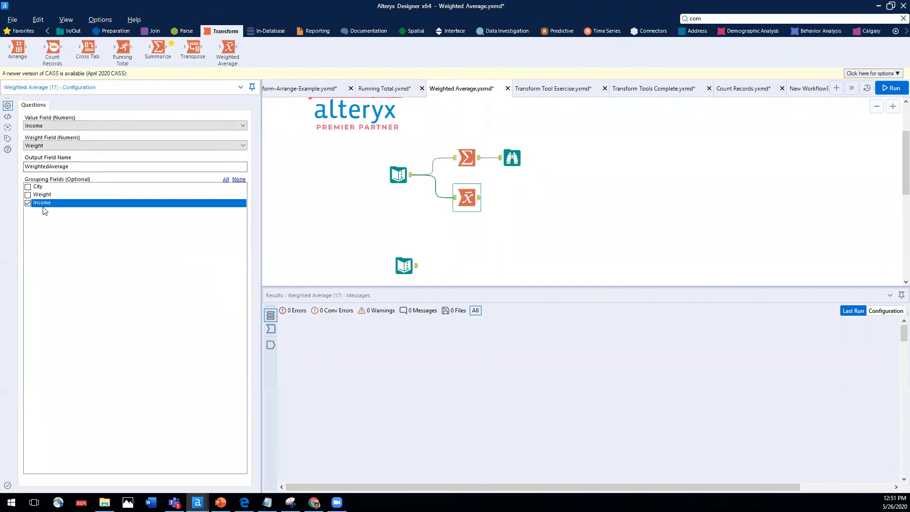
{"action": "left_click", "coordinate": [28, 203]}
Step: Add a Browse tool after the Weighted Average tool and run the workflow to check the weighted result
{"action": "right_click", "coordinate": [472, 196]}
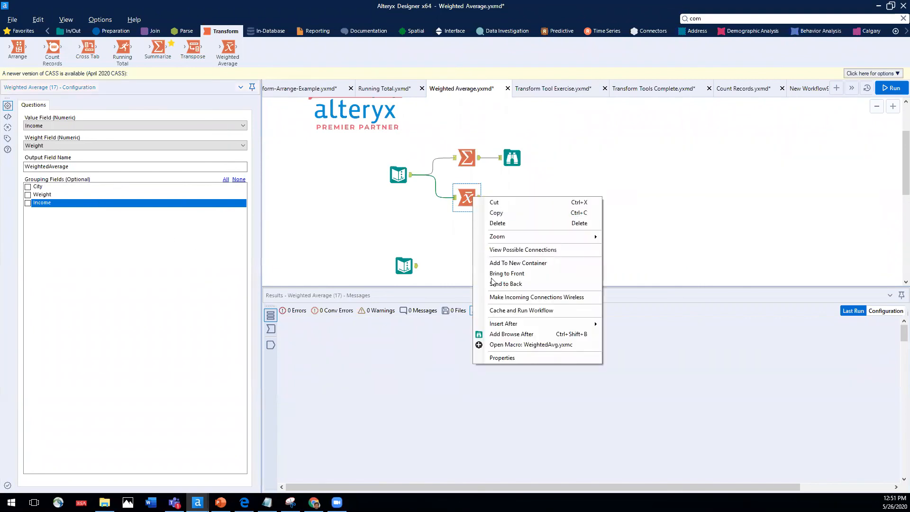
{"action": "left_click", "coordinate": [509, 334]}
{"action": "left_click", "coordinate": [891, 88]}
{"action": "mouse_move", "coordinate": [317, 339]}
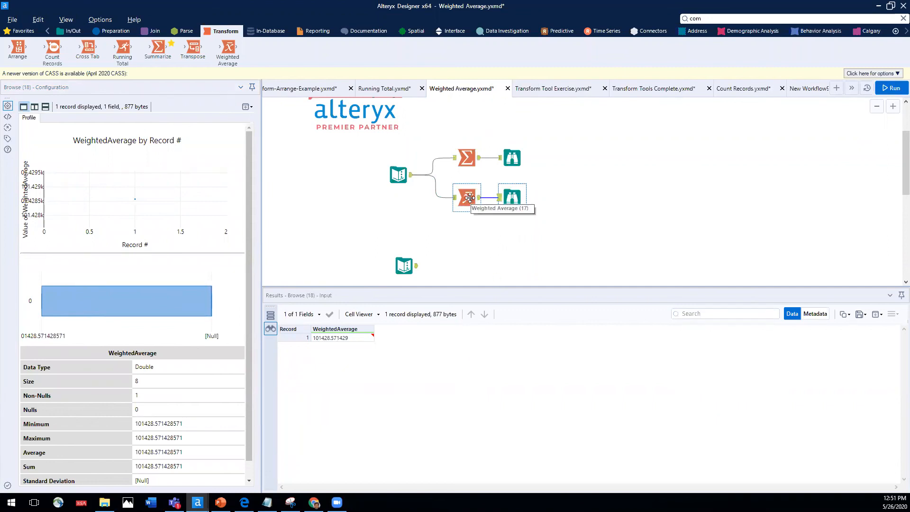
Step: Move the WA.xlsx Input Data tool for CompanyScores under the lower text input and review its preview
{"action": "scroll", "coordinate": [434, 248], "scroll_direction": "down", "scroll_amount": 5}
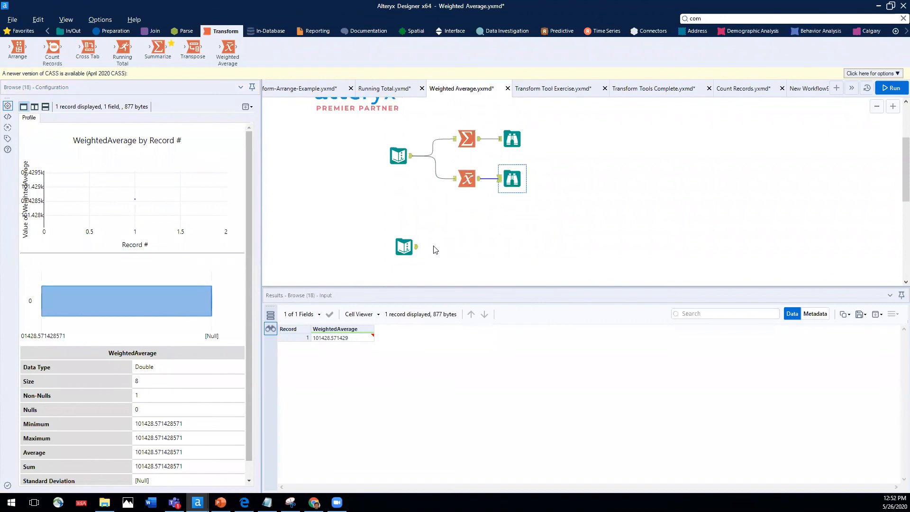
{"action": "left_click_drag", "start_coordinate": [315, 261], "coordinate": [388, 216]}
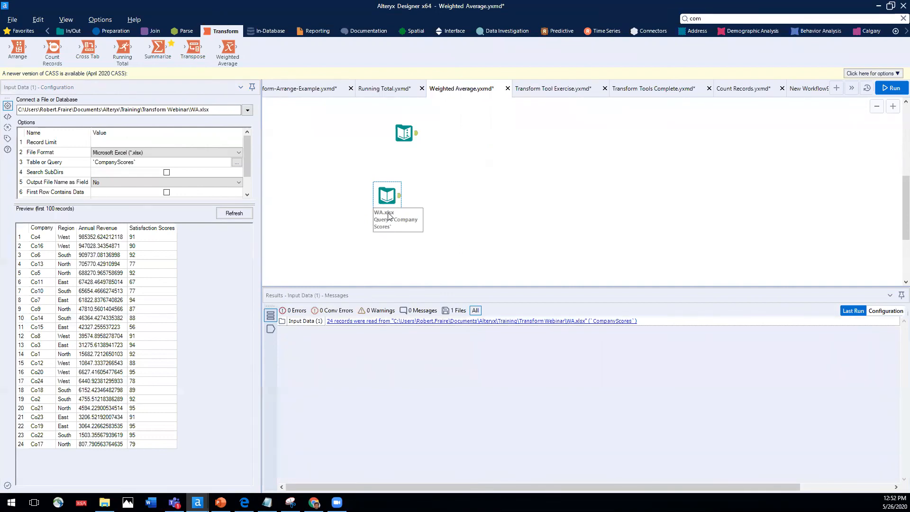
{"action": "left_click_drag", "start_coordinate": [387, 197], "coordinate": [416, 209]}
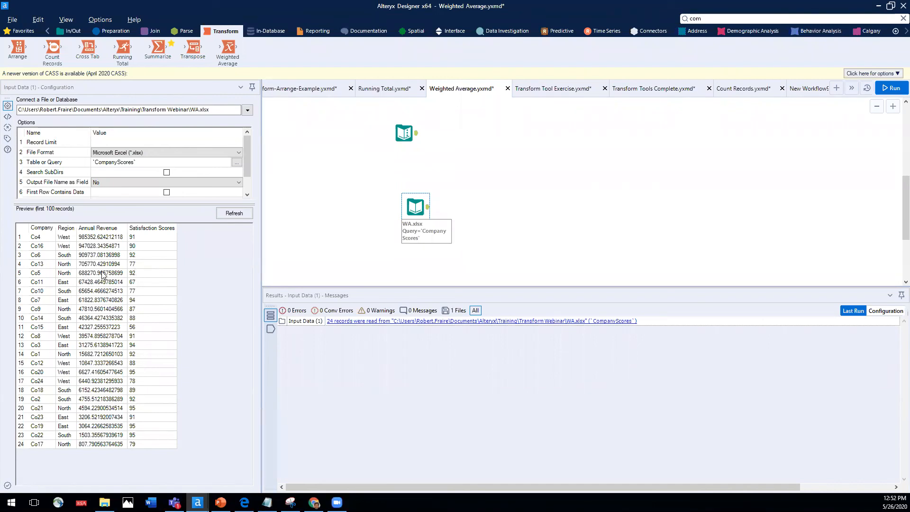
Step: Connect a Summarize tool to the CompanyScores input and set it to average Satisfaction Scores
{"action": "left_click_drag", "start_coordinate": [158, 48], "coordinate": [461, 191]}
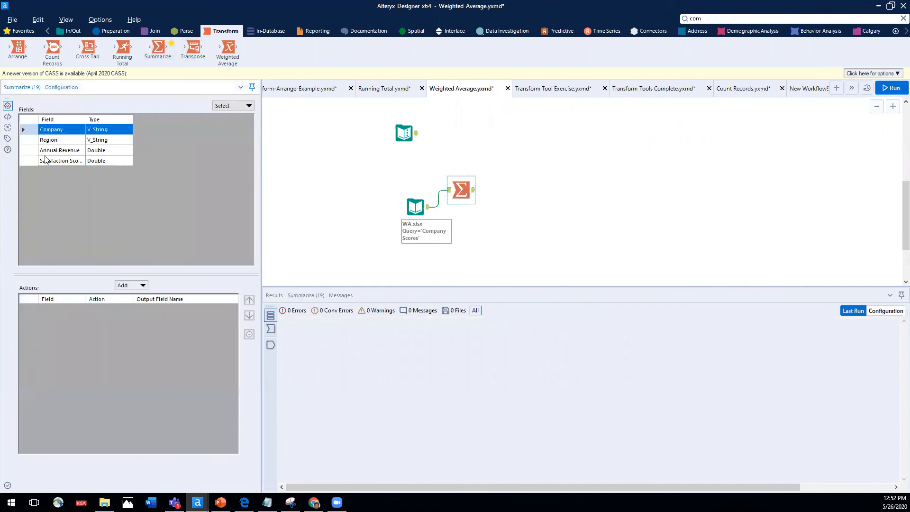
{"action": "left_click", "coordinate": [28, 161]}
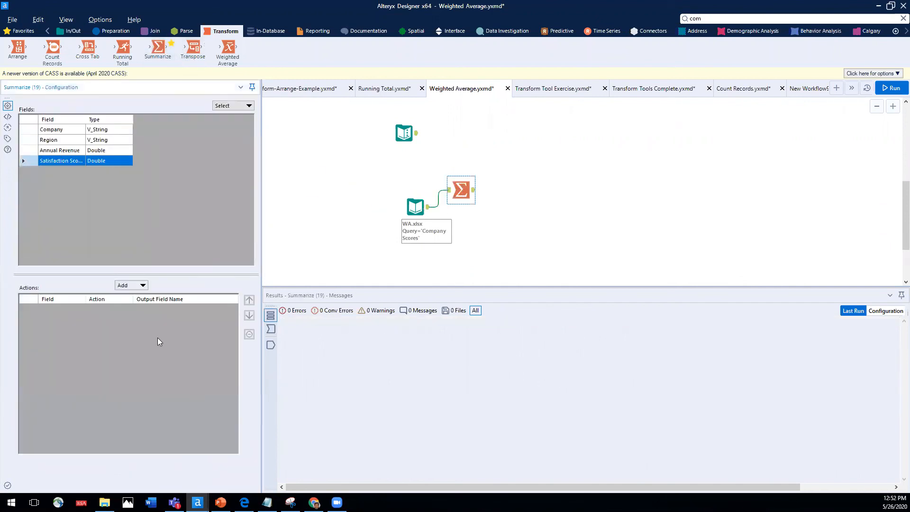
{"action": "left_click", "coordinate": [133, 286]}
{"action": "mouse_move", "coordinate": [173, 426]}
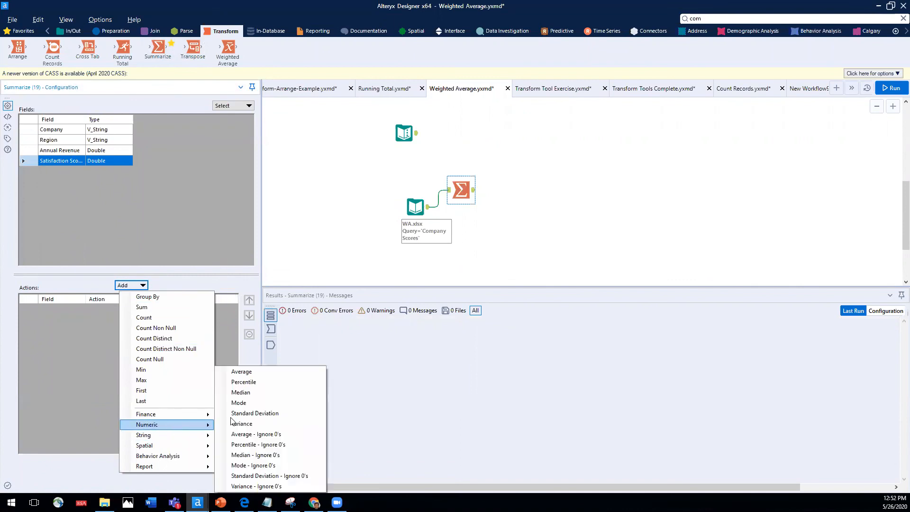
{"action": "left_click", "coordinate": [259, 373]}
Step: Add a Browse tool after the Satisfaction Scores Summarize tool and run the workflow
{"action": "right_click", "coordinate": [462, 190]}
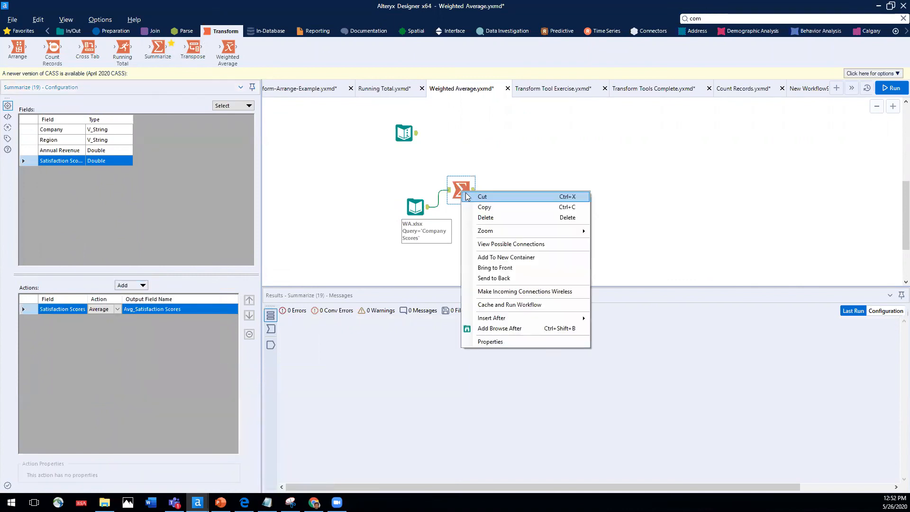
{"action": "left_click", "coordinate": [478, 327]}
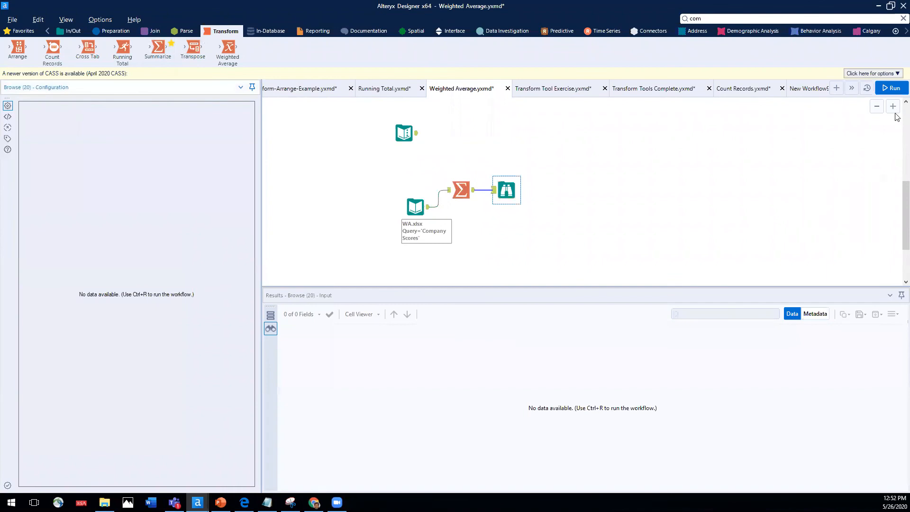
{"action": "left_click", "coordinate": [894, 90]}
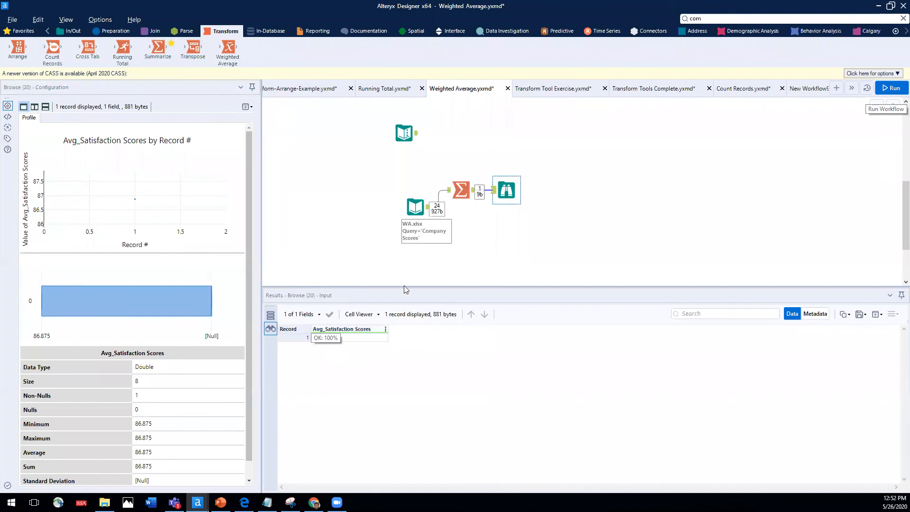
Step: Examine the Annual Revenue and Satisfaction Scores records of the CompanyScores input
{"action": "left_click", "coordinate": [424, 212]}
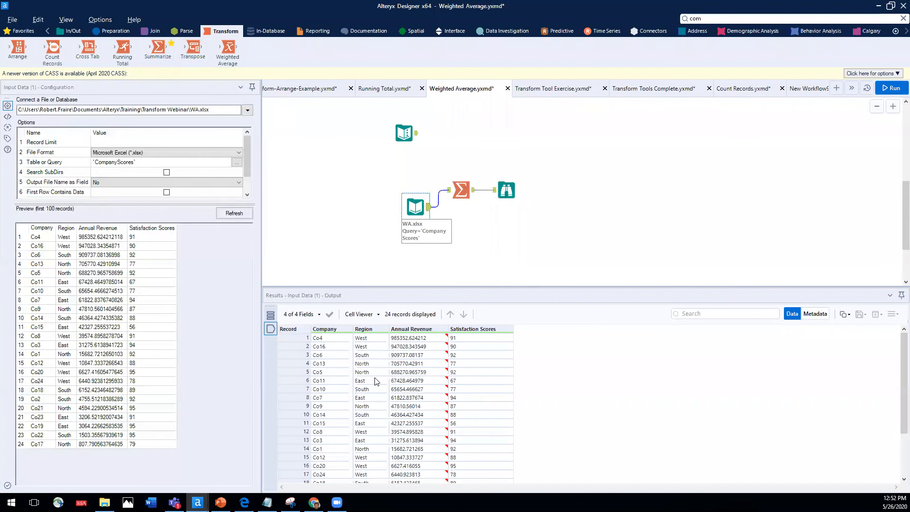
{"action": "mouse_move", "coordinate": [394, 345]}
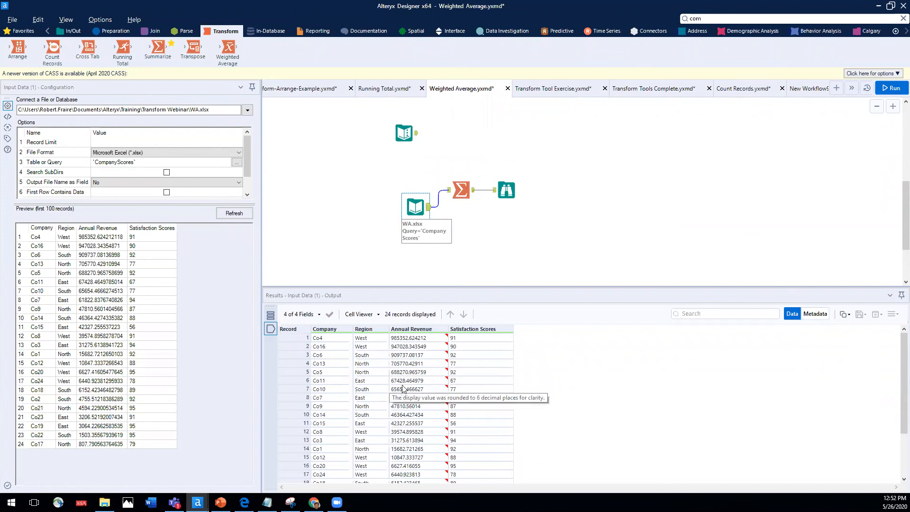
{"action": "scroll", "coordinate": [408, 429], "scroll_direction": "down", "scroll_amount": 3}
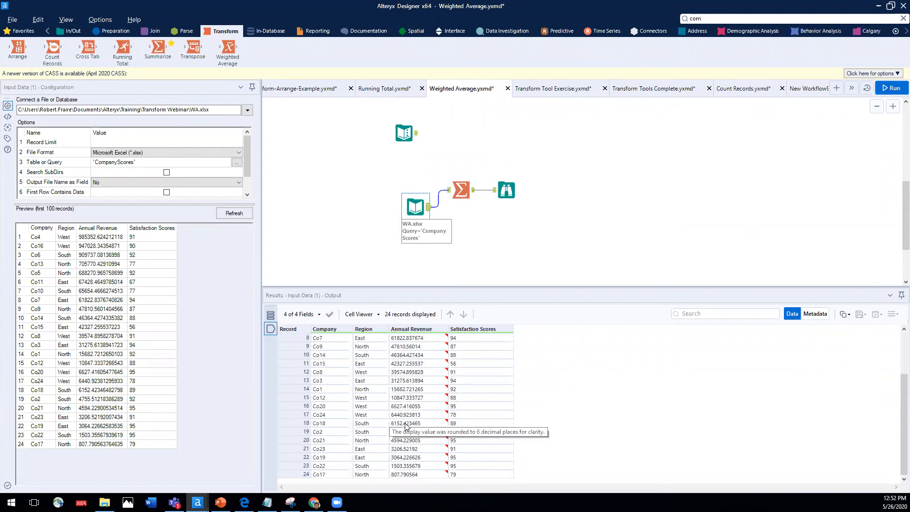
{"action": "scroll", "coordinate": [413, 438], "scroll_direction": "up", "scroll_amount": 3}
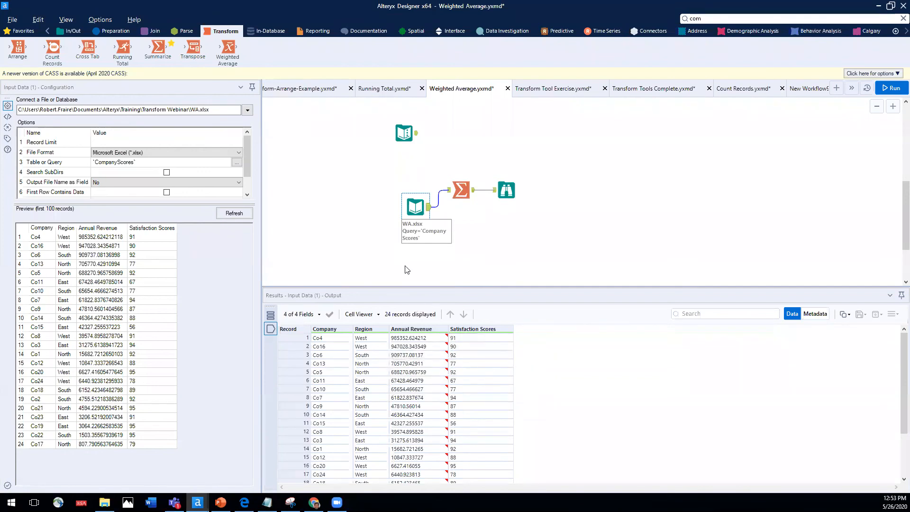
Step: Connect a Weighted Average tool to the CompanyScores input, with Satisfaction Scores as the value field and Annual Revenue as the weight field
{"action": "left_click_drag", "start_coordinate": [228, 47], "coordinate": [472, 237]}
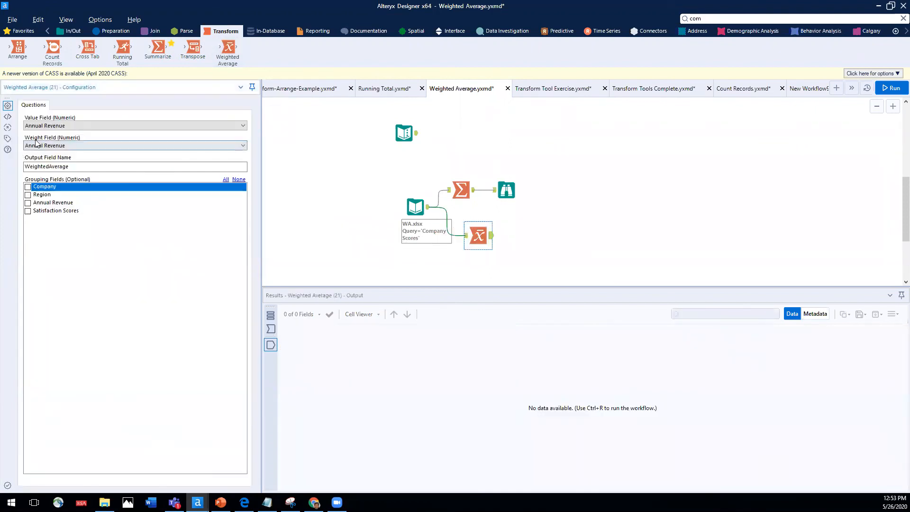
{"action": "left_click", "coordinate": [38, 127]}
{"action": "left_click", "coordinate": [39, 139]}
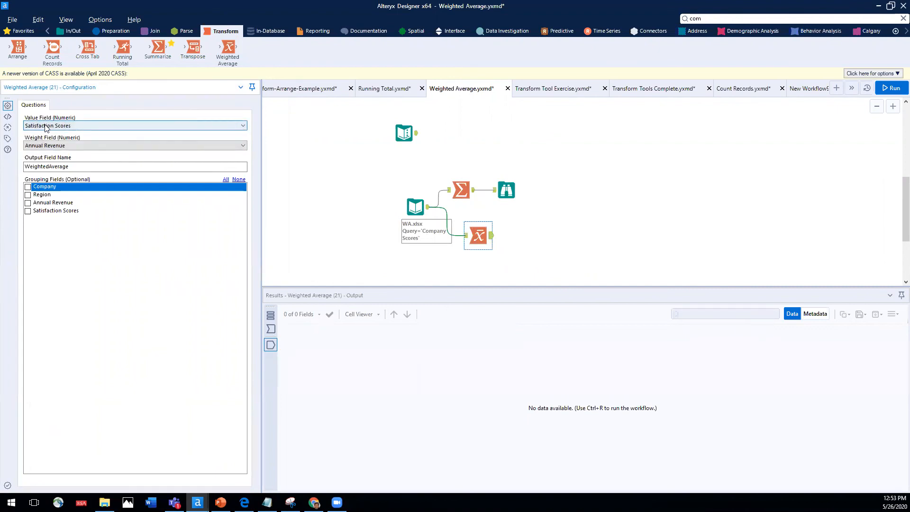
{"action": "left_click", "coordinate": [72, 146]}
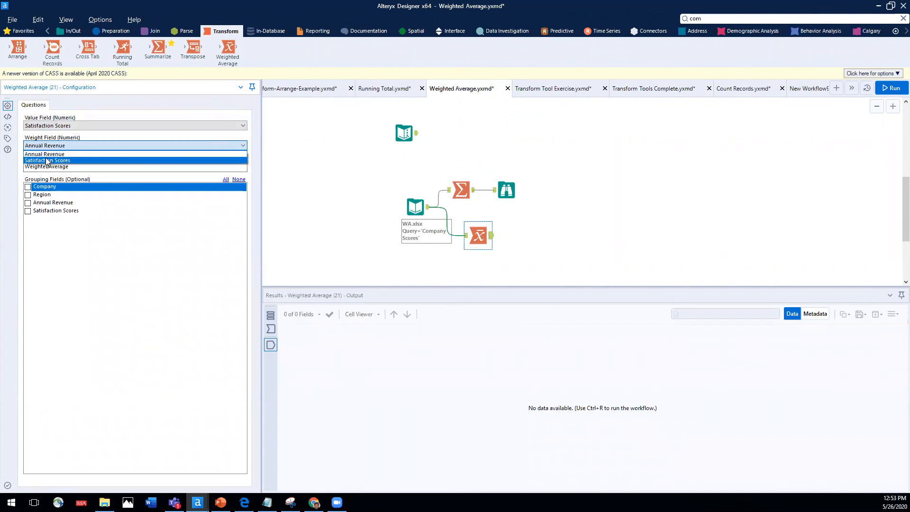
{"action": "left_click", "coordinate": [47, 154]}
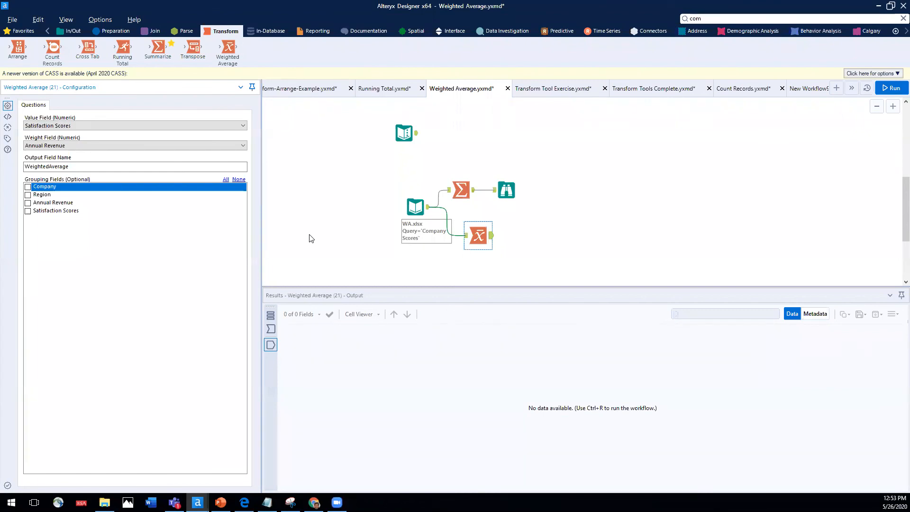
Step: Add a Browse tool after the new Weighted Average tool and run the workflow
{"action": "right_click", "coordinate": [480, 236]}
{"action": "left_click", "coordinate": [513, 374]}
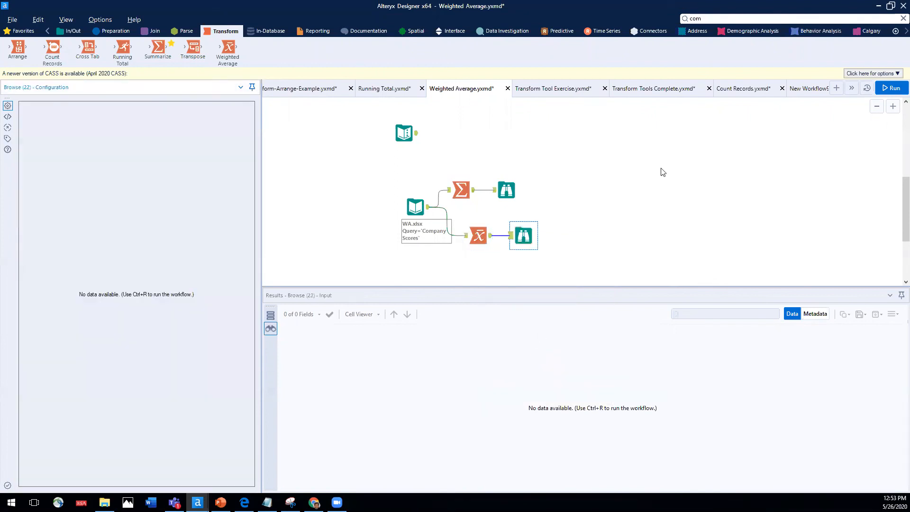
{"action": "left_click", "coordinate": [889, 87]}
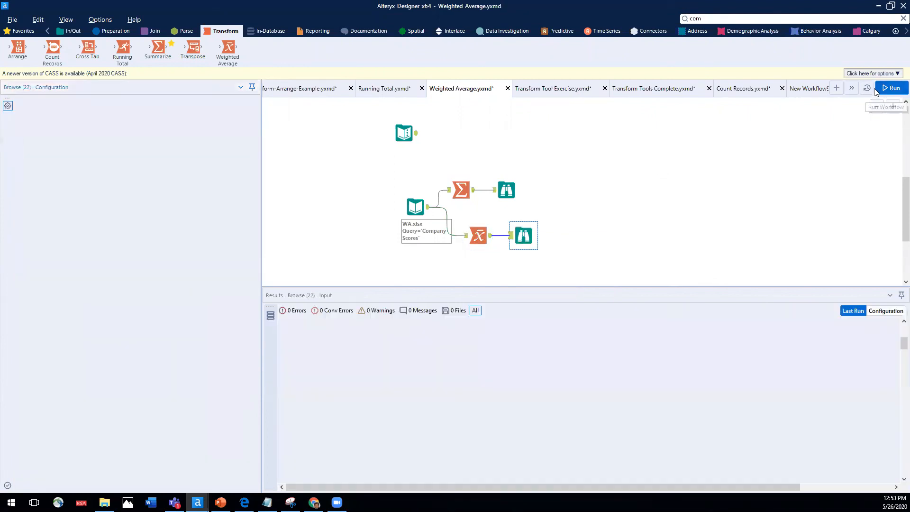
Step: Compare the simple average of Satisfaction Scores with the revenue-weighted average in the two Browse tools
{"action": "left_click", "coordinate": [506, 189]}
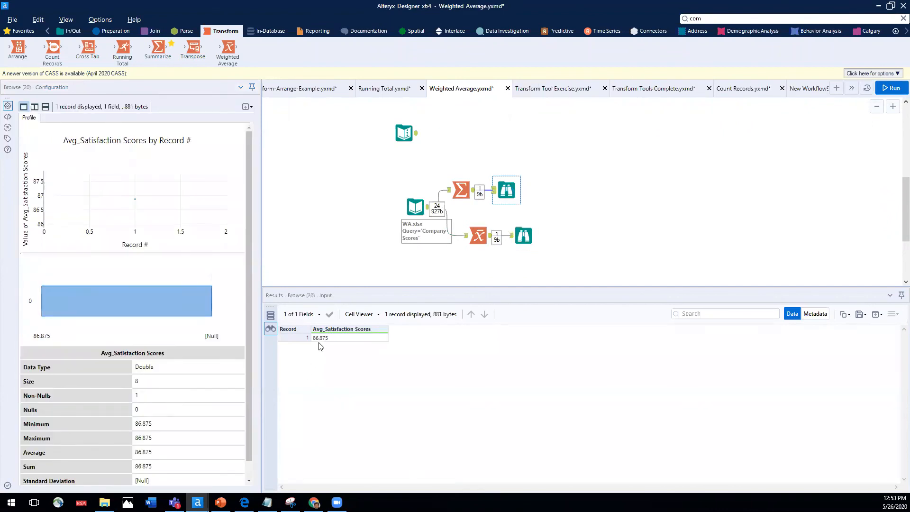
{"action": "left_click", "coordinate": [521, 240]}
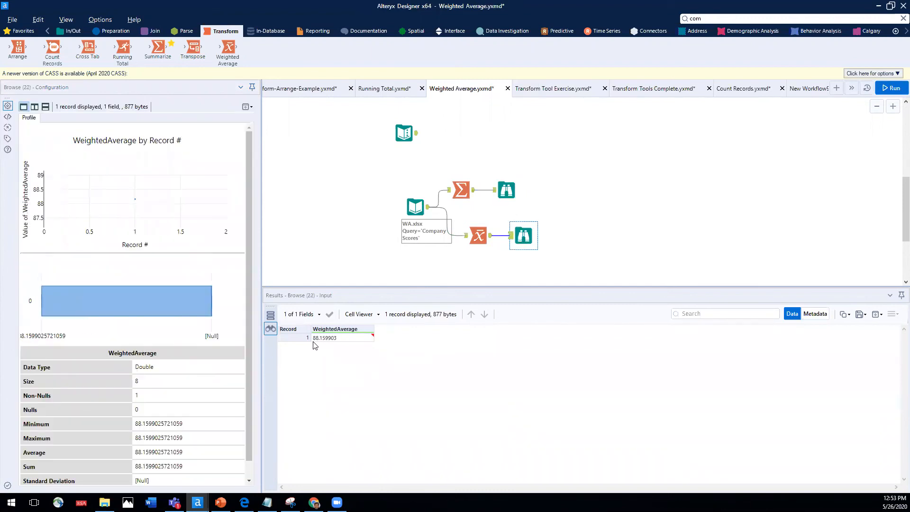
{"action": "mouse_move", "coordinate": [326, 343]}
{"action": "scroll", "coordinate": [398, 273], "scroll_direction": "up", "scroll_amount": 1}
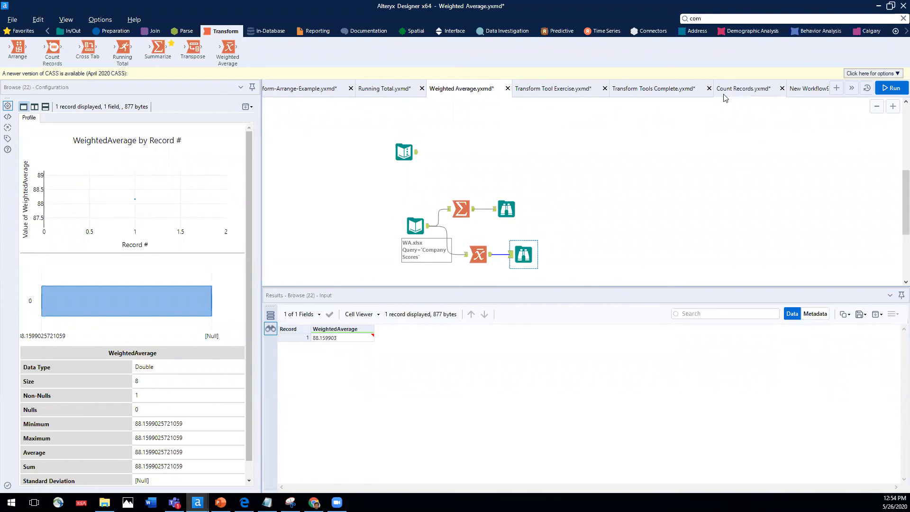
Step: Switch to the Count Records.yxmd workflow, review the Customer_Transactions.csv input, and move its Browse tool farther away to make room
{"action": "left_click", "coordinate": [724, 92]}
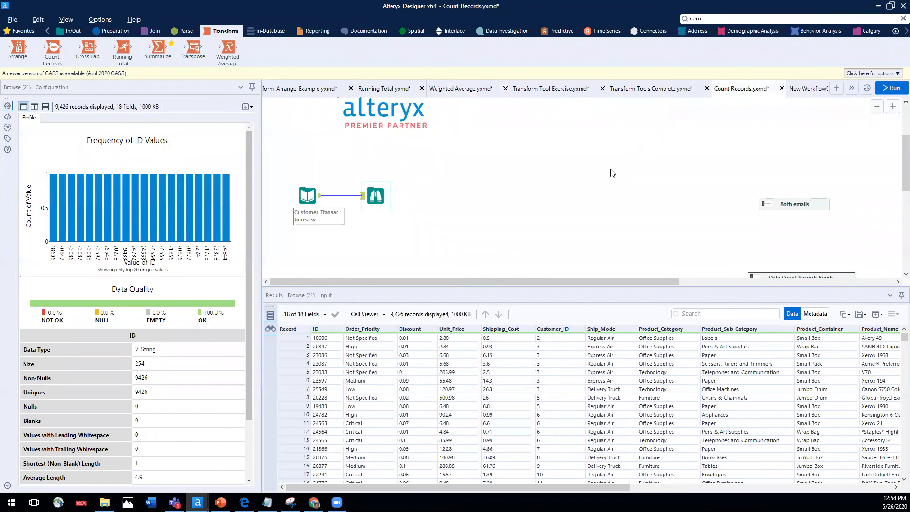
{"action": "left_click", "coordinate": [308, 194]}
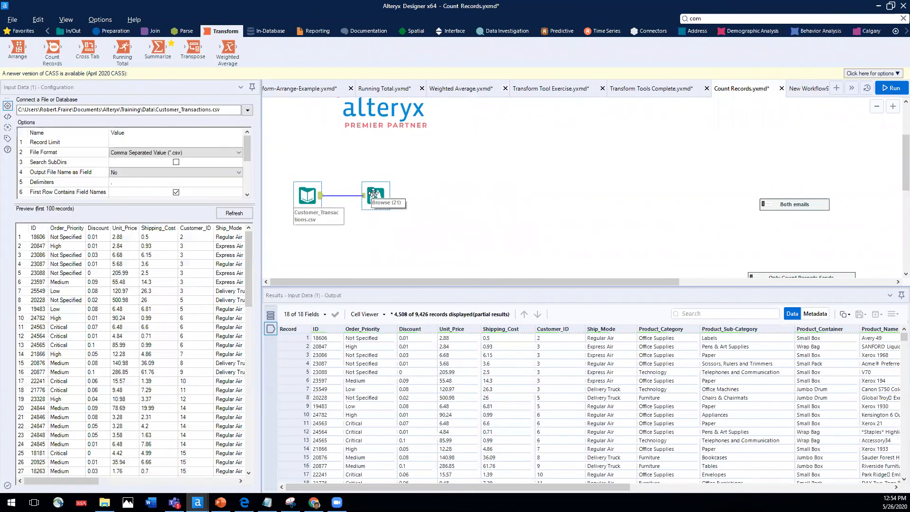
{"action": "left_click_drag", "start_coordinate": [377, 192], "coordinate": [558, 189]}
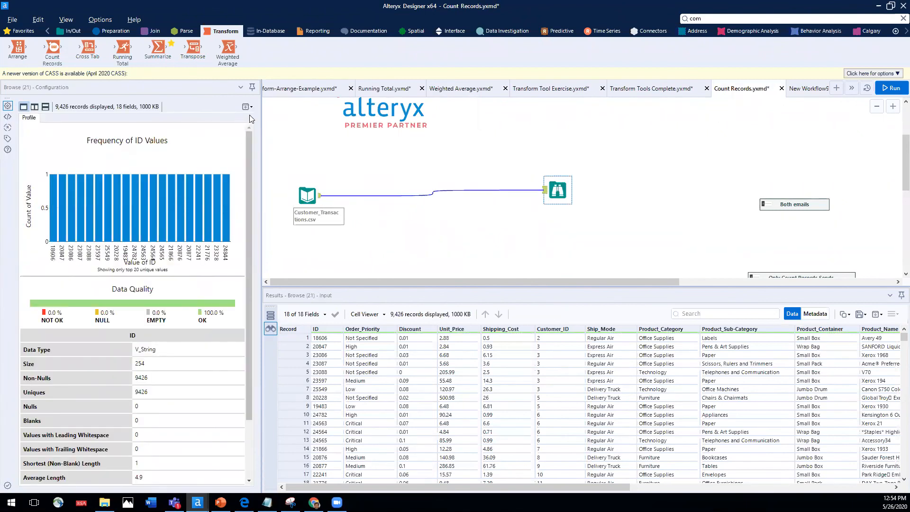
Step: Connect a Count Records tool to the Customer_Transactions.csv input and run the workflow to check its output
{"action": "left_click_drag", "start_coordinate": [52, 47], "coordinate": [364, 167]}
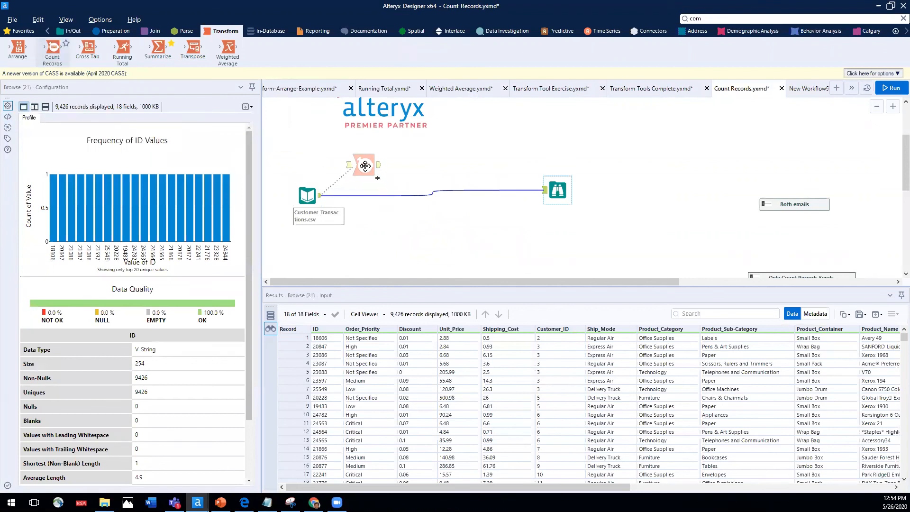
{"action": "left_click", "coordinate": [891, 87]}
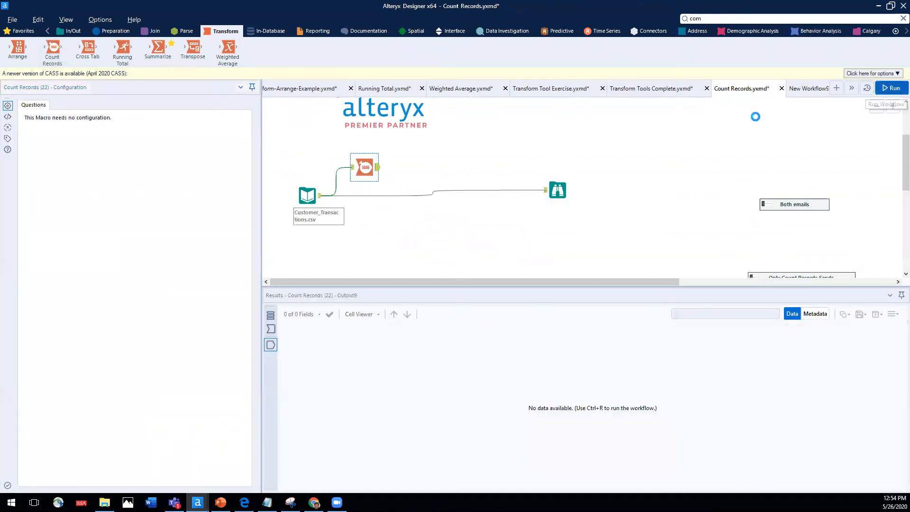
{"action": "left_click", "coordinate": [377, 169]}
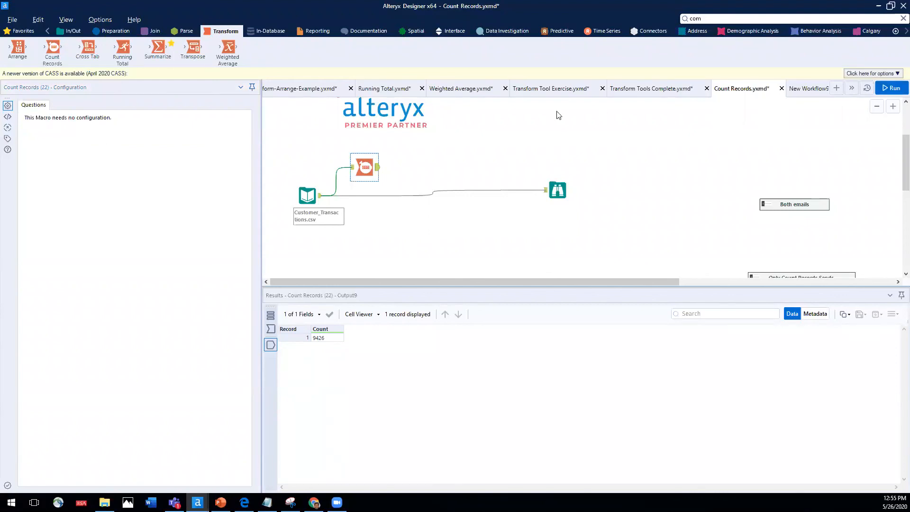
Step: Insert a Filter for Product_Category equals Technology between the customer transactions input and the Browse tool, and run the workflow to check the filtered records
{"action": "left_click", "coordinate": [109, 33]}
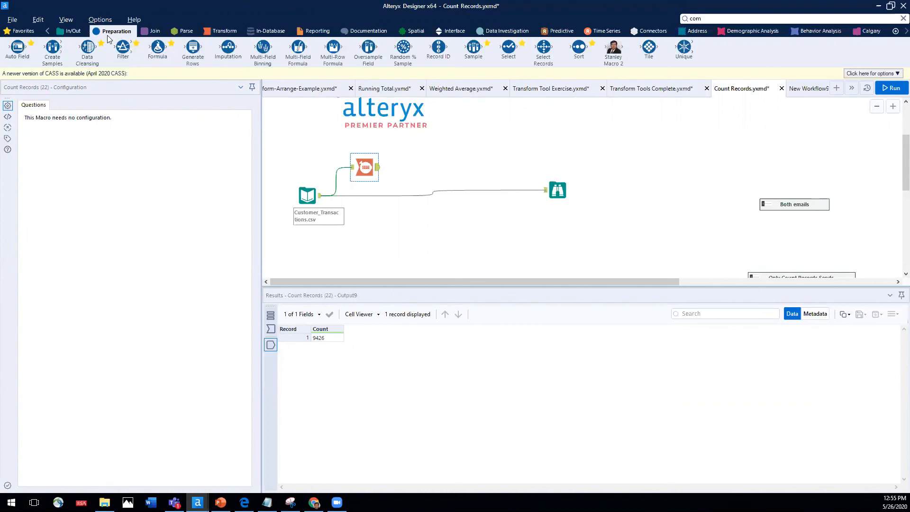
{"action": "left_click_drag", "start_coordinate": [122, 47], "coordinate": [403, 204]}
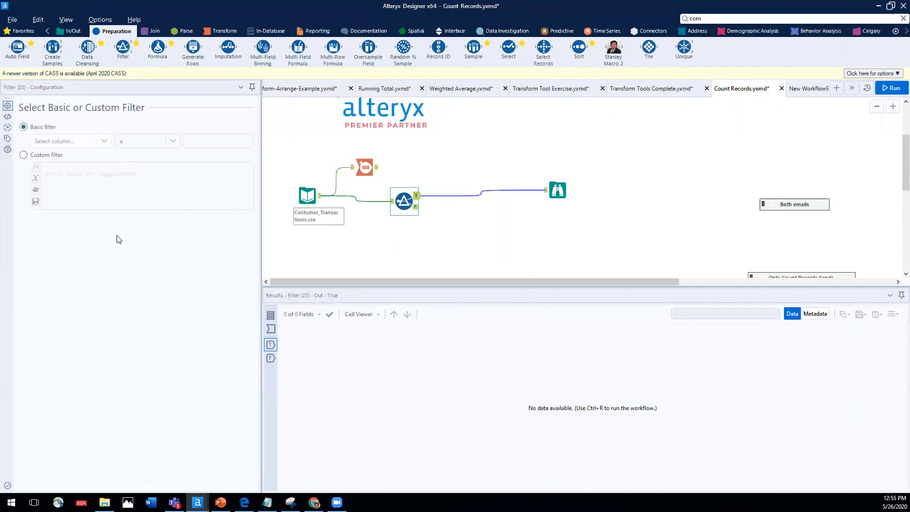
{"action": "left_click", "coordinate": [58, 141]}
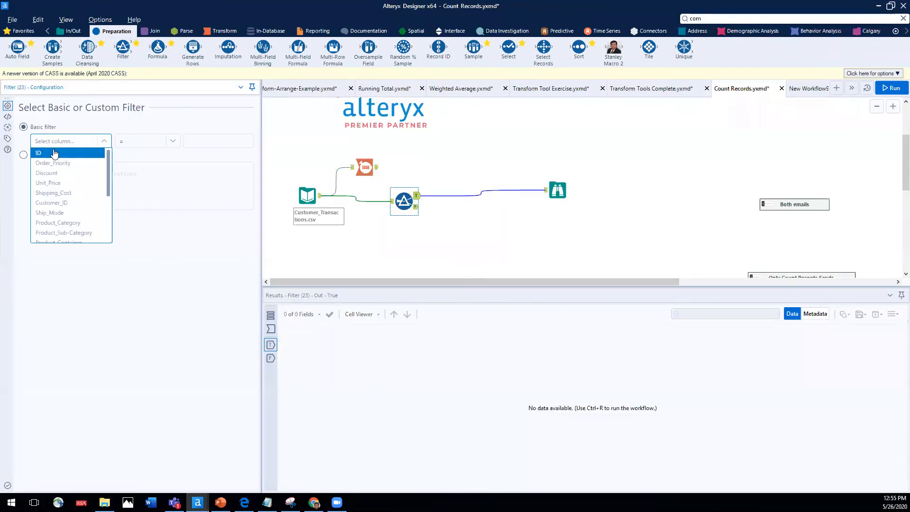
{"action": "left_click", "coordinate": [58, 223]}
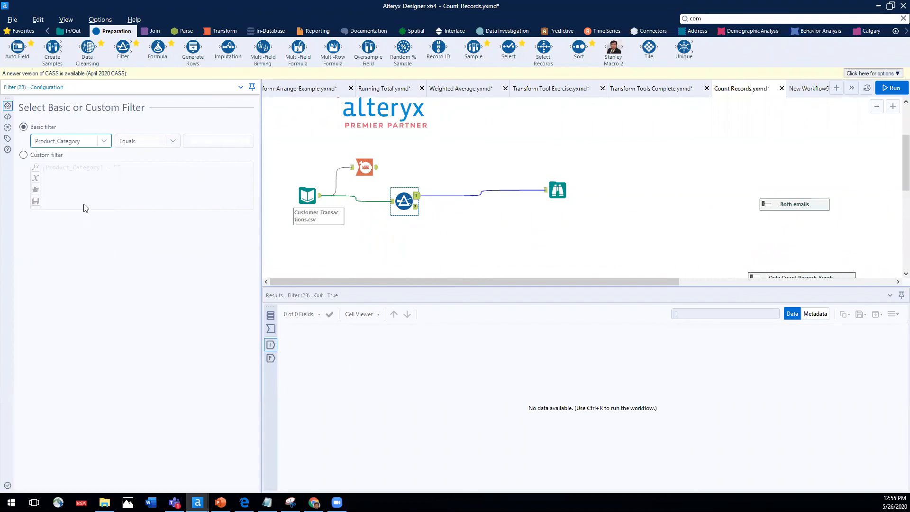
{"action": "left_click", "coordinate": [196, 142]}
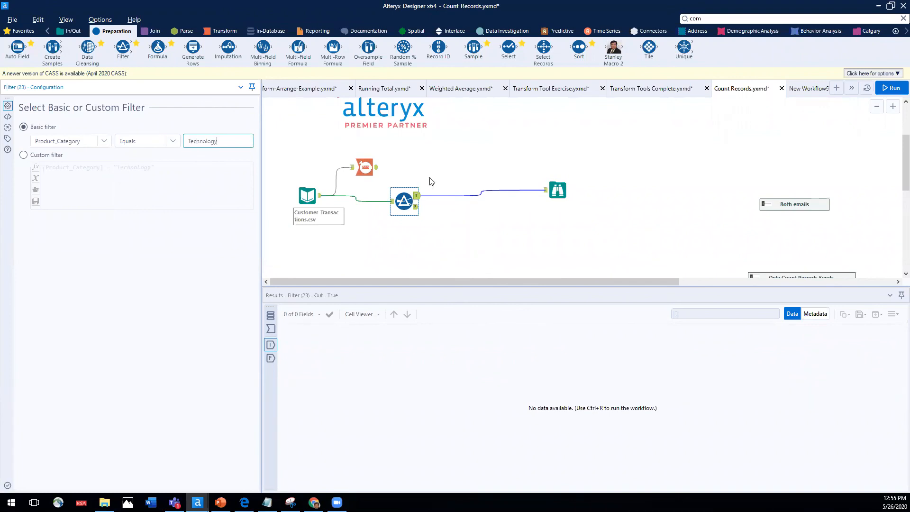
{"action": "left_click", "coordinate": [886, 87]}
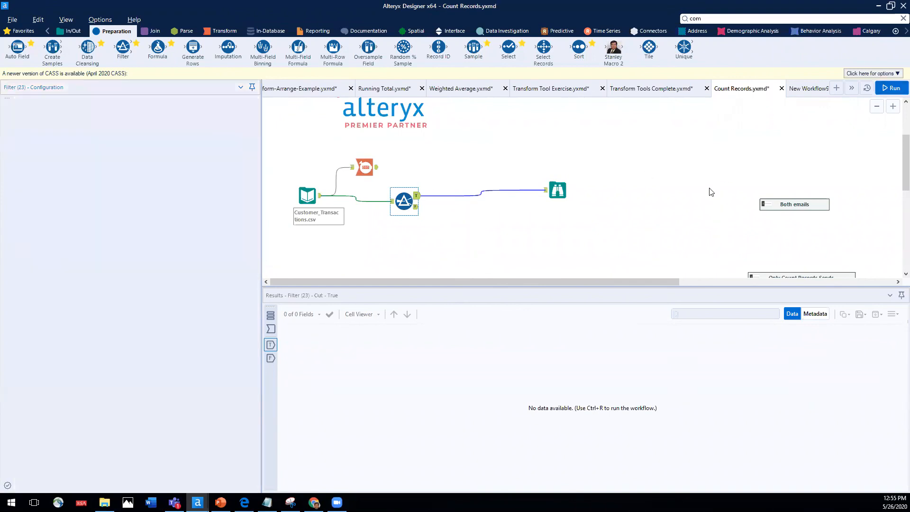
{"action": "left_click", "coordinate": [555, 191]}
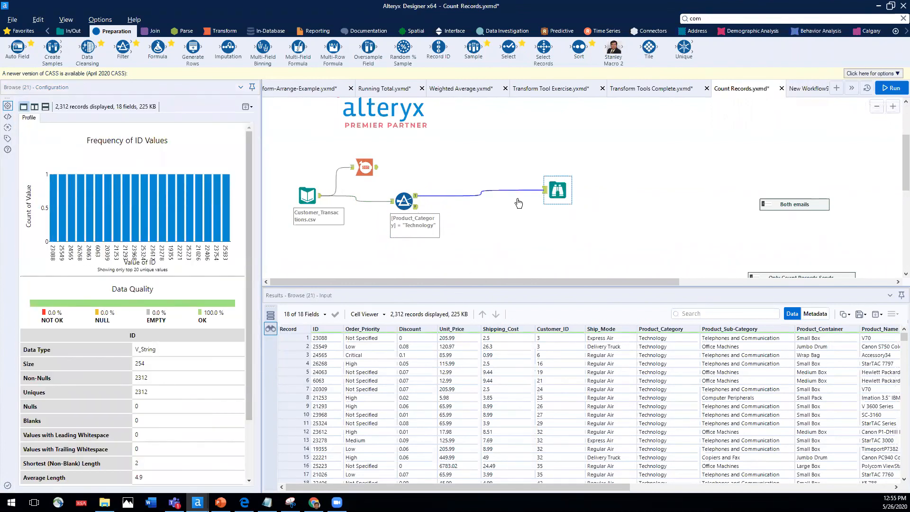
Step: Delete the Browse tool and reconnect the Count Records tool from the input to the Filter's True output
{"action": "right_click", "coordinate": [566, 191]}
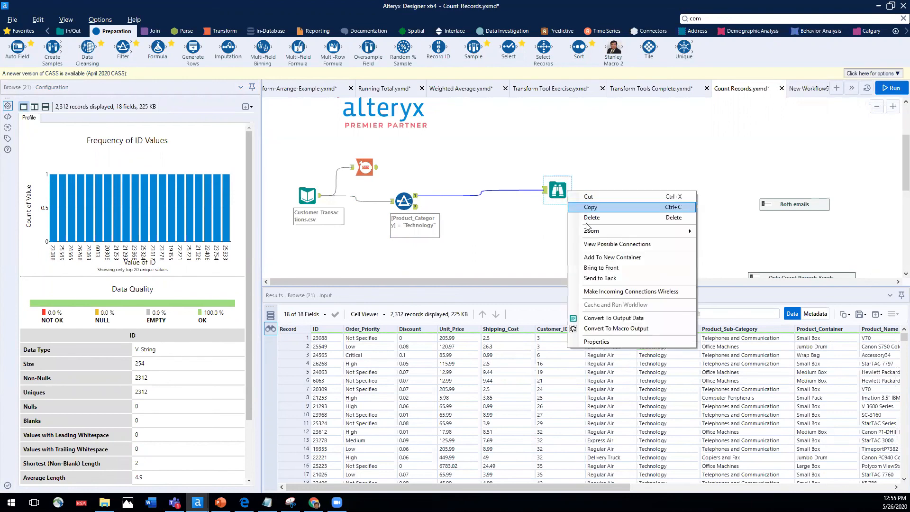
{"action": "left_click", "coordinate": [579, 219]}
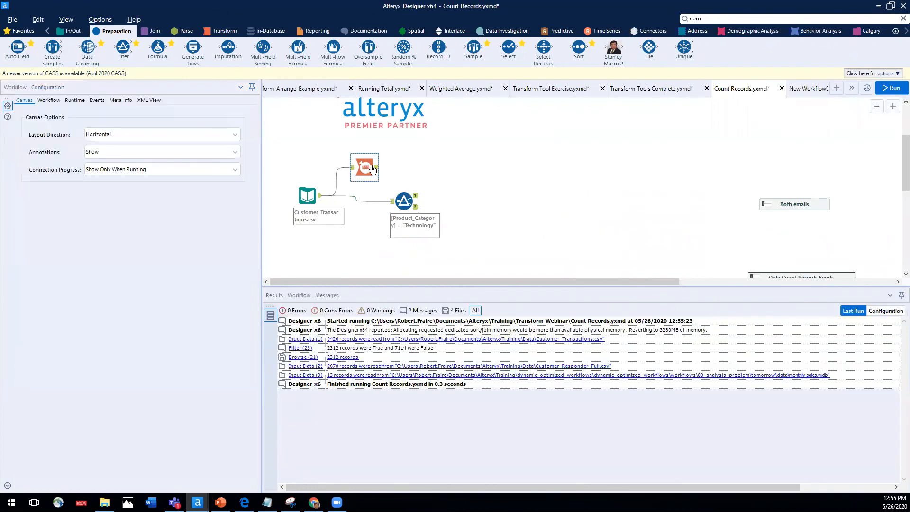
{"action": "right_click", "coordinate": [336, 171]}
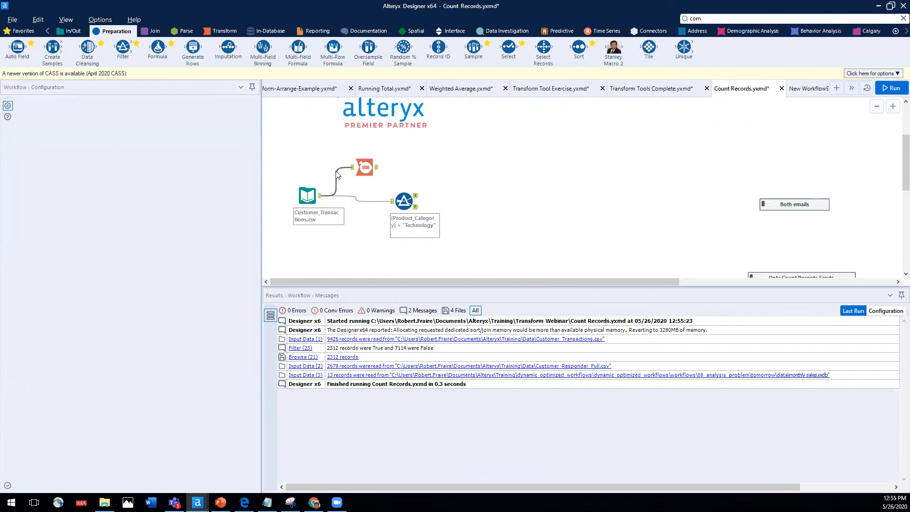
{"action": "left_click", "coordinate": [354, 190]}
{"action": "left_click_drag", "start_coordinate": [368, 174], "coordinate": [528, 169]}
{"action": "left_click_drag", "start_coordinate": [415, 196], "coordinate": [490, 168]}
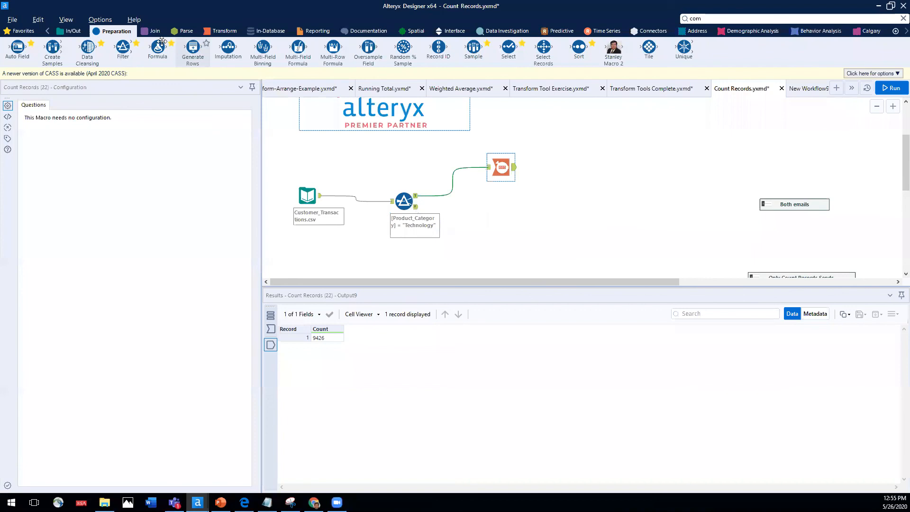
Step: Add a Summarize tool to the Filter's True output and set it to count the ID field
{"action": "left_click", "coordinate": [211, 32]}
{"action": "left_click_drag", "start_coordinate": [163, 46], "coordinate": [501, 201]}
{"action": "left_click_drag", "start_coordinate": [416, 200], "coordinate": [502, 203]}
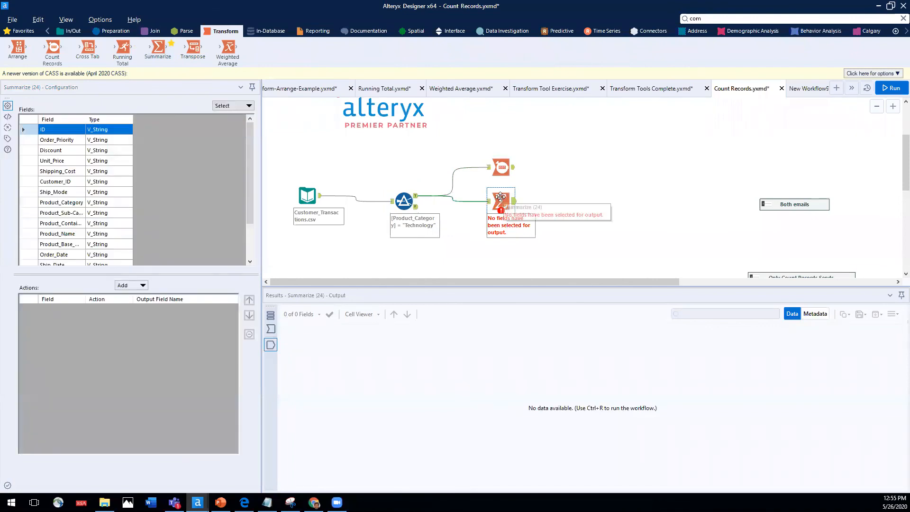
{"action": "left_click", "coordinate": [124, 285]}
{"action": "left_click", "coordinate": [140, 318]}
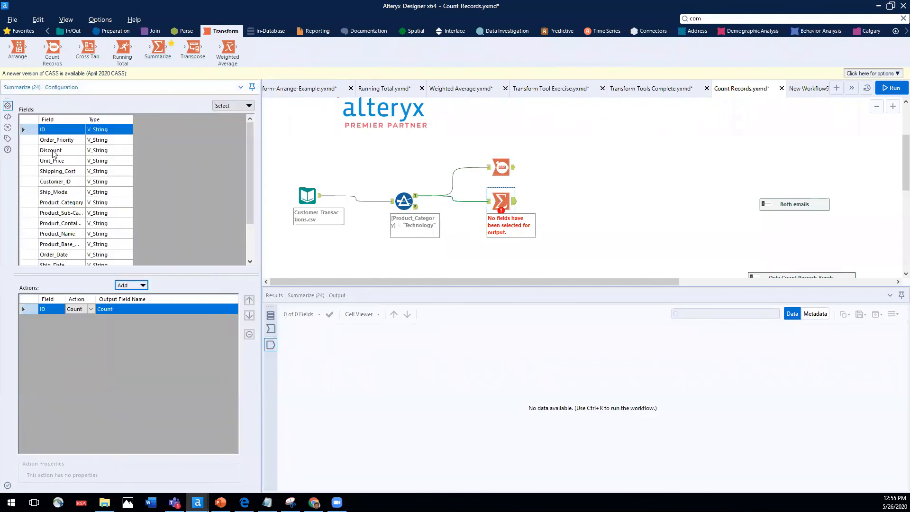
Step: Run the workflow and compare the outputs of the Count Records and Summarize tools
{"action": "left_click", "coordinate": [891, 88]}
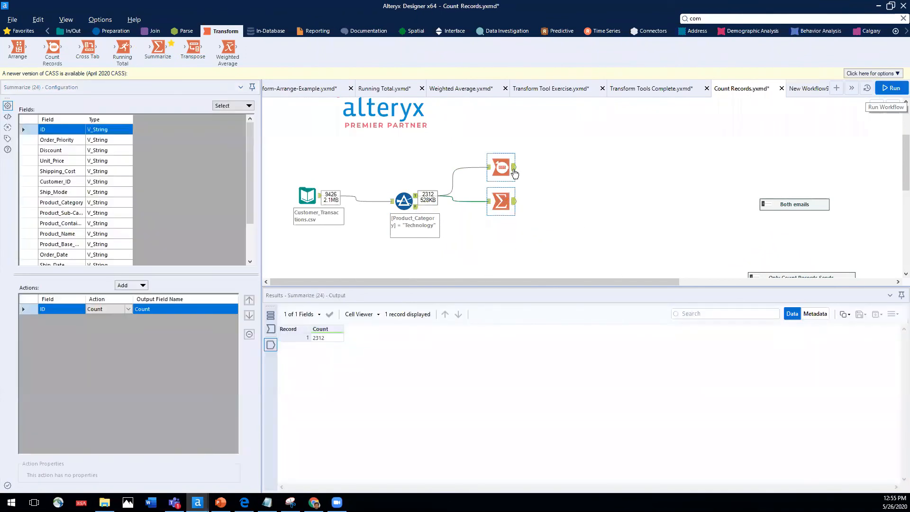
{"action": "left_click", "coordinate": [514, 172]}
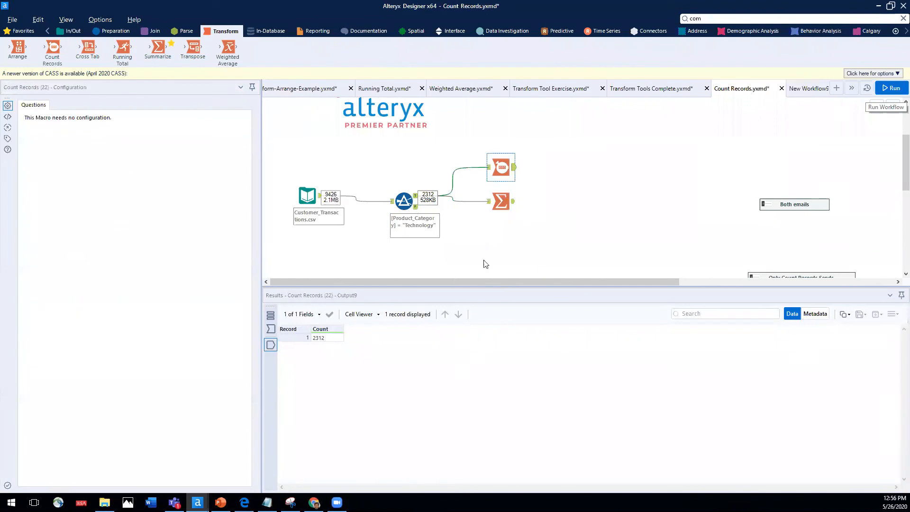
{"action": "left_click", "coordinate": [502, 201]}
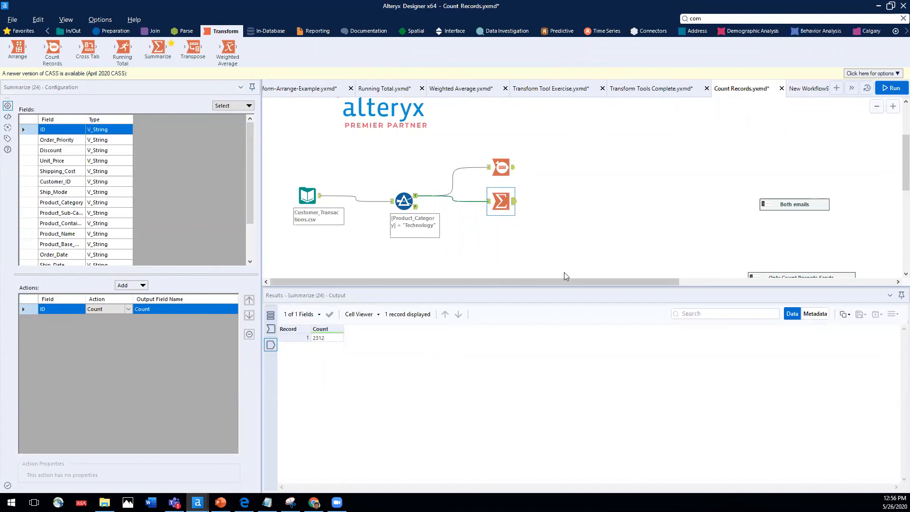
Step: Expand the "Both emails" container and move it up and closer to the workflow
{"action": "left_click", "coordinate": [768, 205]}
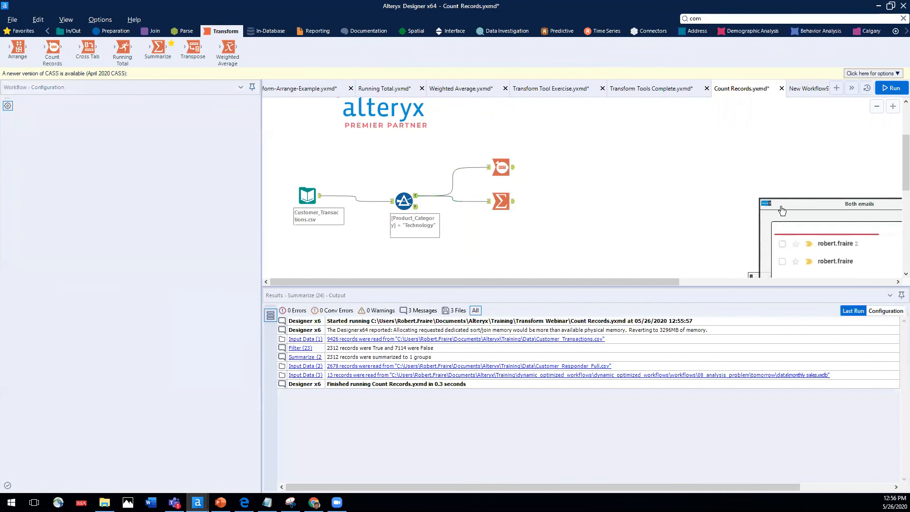
{"action": "left_click_drag", "start_coordinate": [768, 205], "coordinate": [729, 140]}
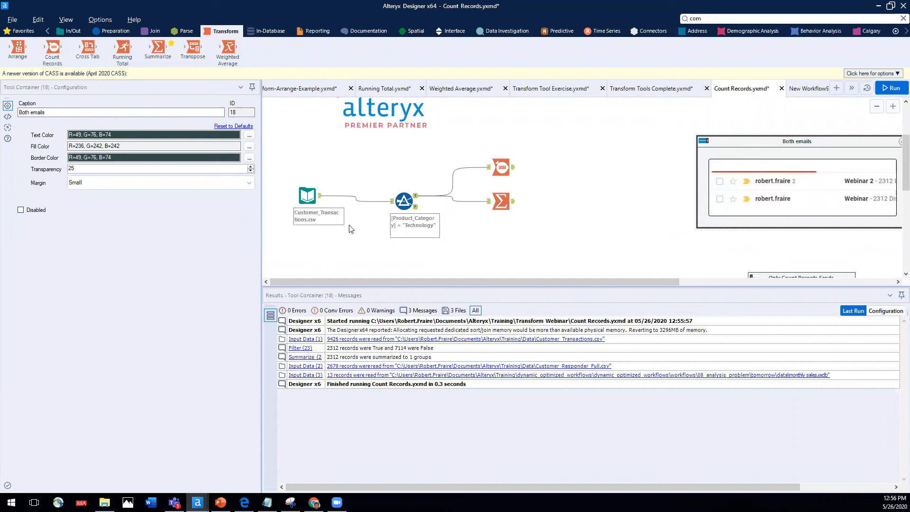
{"action": "left_click", "coordinate": [500, 200]}
{"action": "left_click", "coordinate": [270, 114]}
Step: Paste two copies of the Email tool and connect one to the Count Records output and one to the Summarize output
{"action": "right_click", "coordinate": [558, 147]}
{"action": "left_click", "coordinate": [580, 150]}
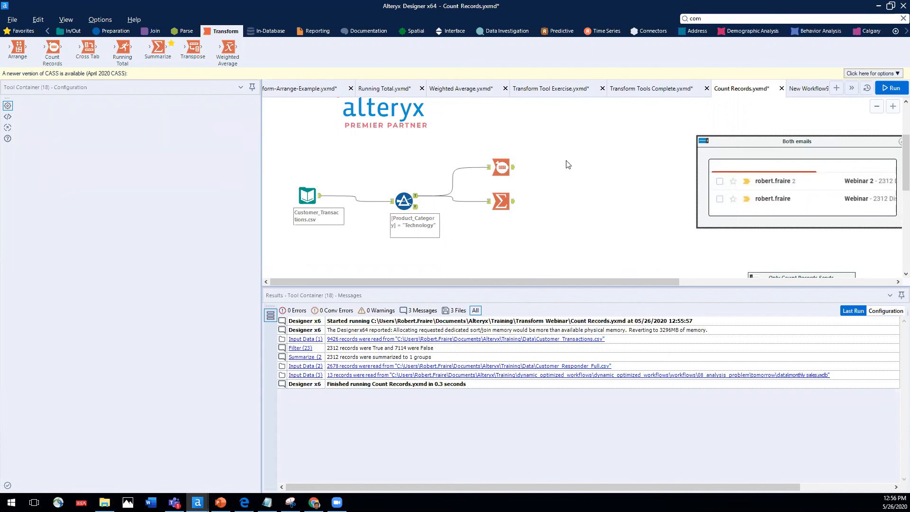
{"action": "right_click", "coordinate": [566, 202]}
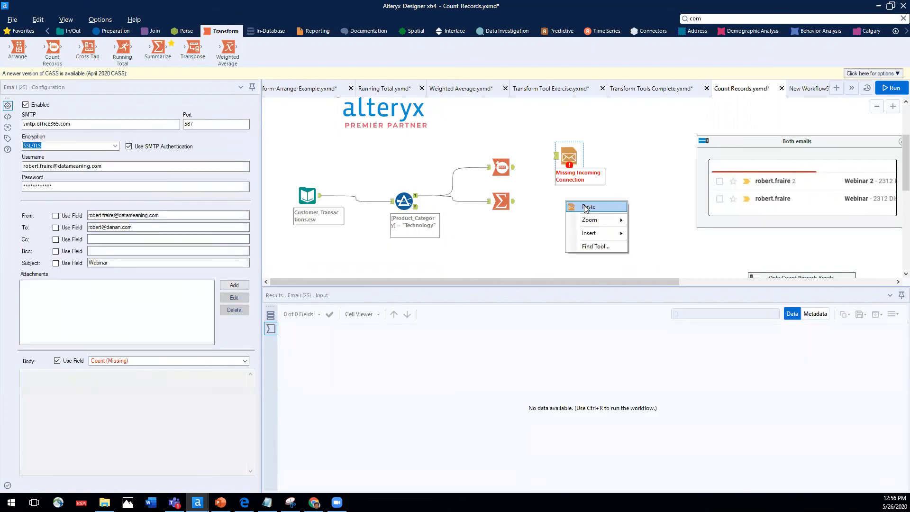
{"action": "left_click", "coordinate": [588, 207]}
{"action": "left_click_drag", "start_coordinate": [513, 167], "coordinate": [557, 156]}
{"action": "left_click_drag", "start_coordinate": [514, 201], "coordinate": [574, 203]}
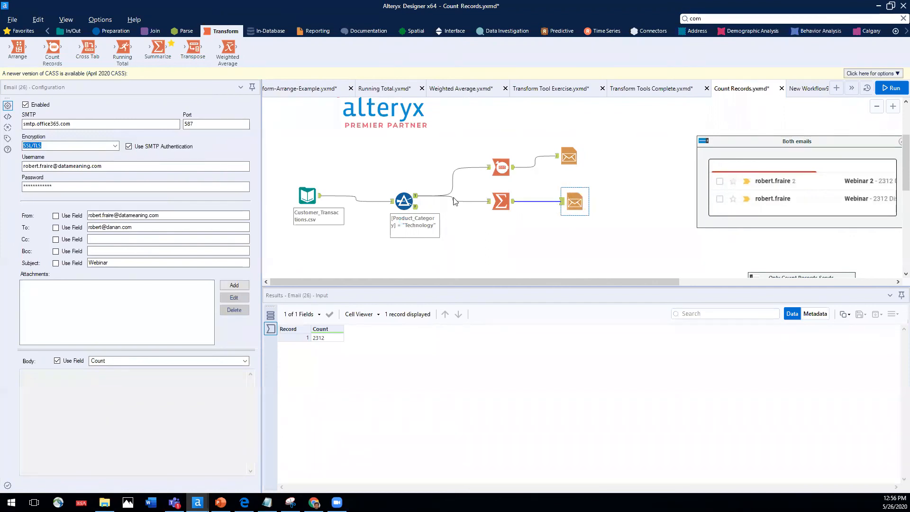
Step: Change the Filter's Product_Category value to Test and run the workflow
{"action": "left_click", "coordinate": [403, 201]}
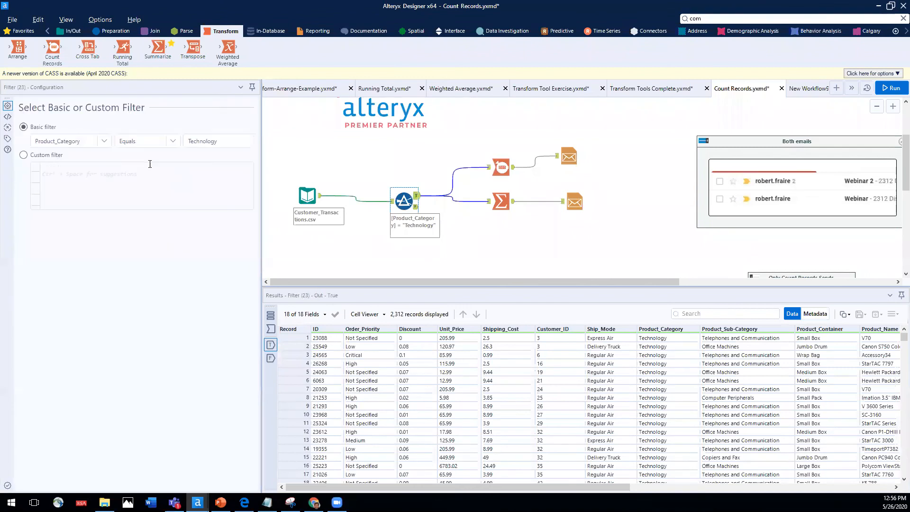
{"action": "double_click", "coordinate": [198, 142]}
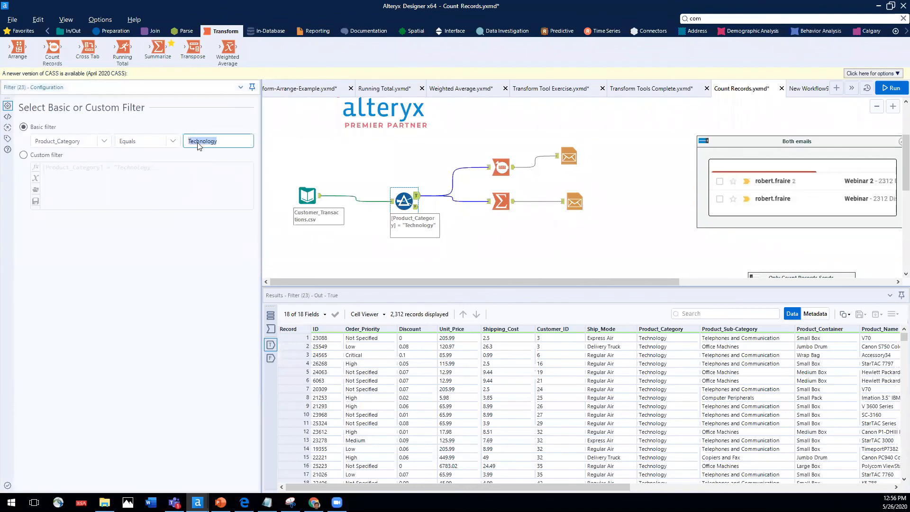
{"action": "type", "text": "Test"}
{"action": "left_click", "coordinate": [884, 90]}
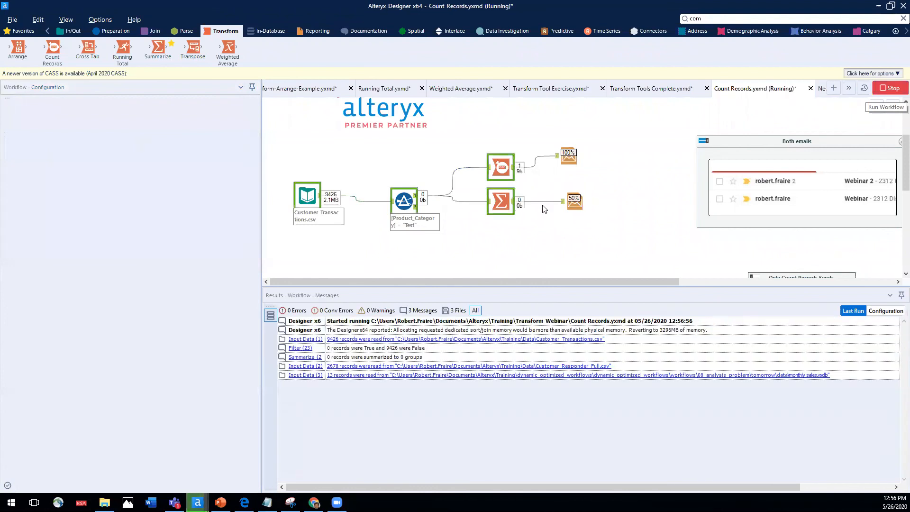
Step: Check the Filter's True output, and compare the results of the Count Records and Summarize tools
{"action": "left_click", "coordinate": [500, 168]}
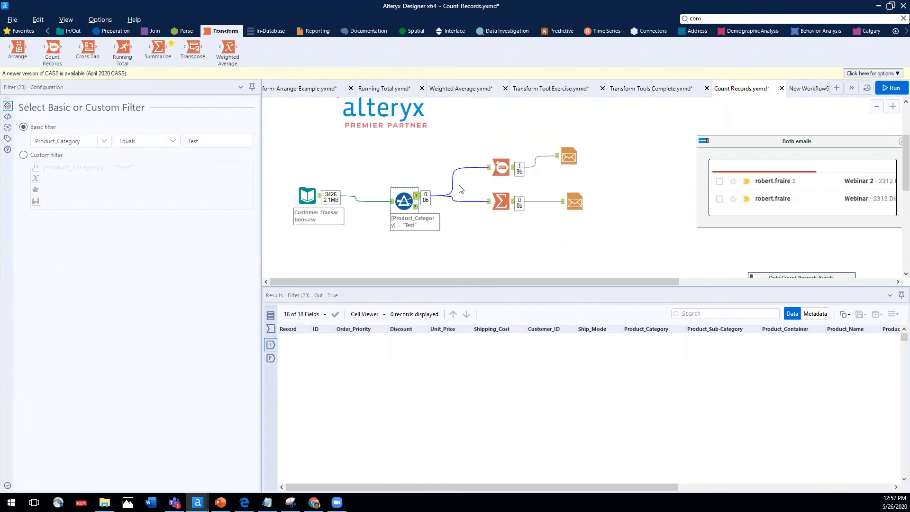
{"action": "left_click", "coordinate": [271, 328]}
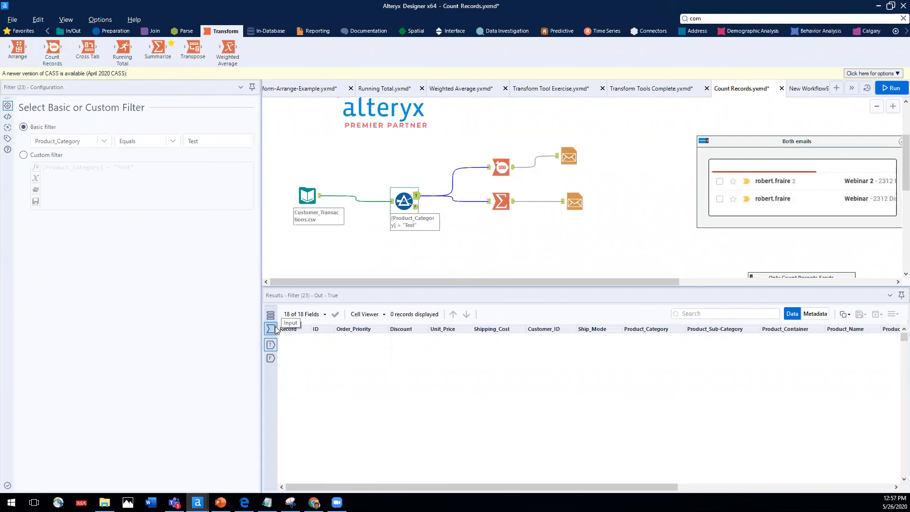
{"action": "left_click", "coordinate": [506, 168]}
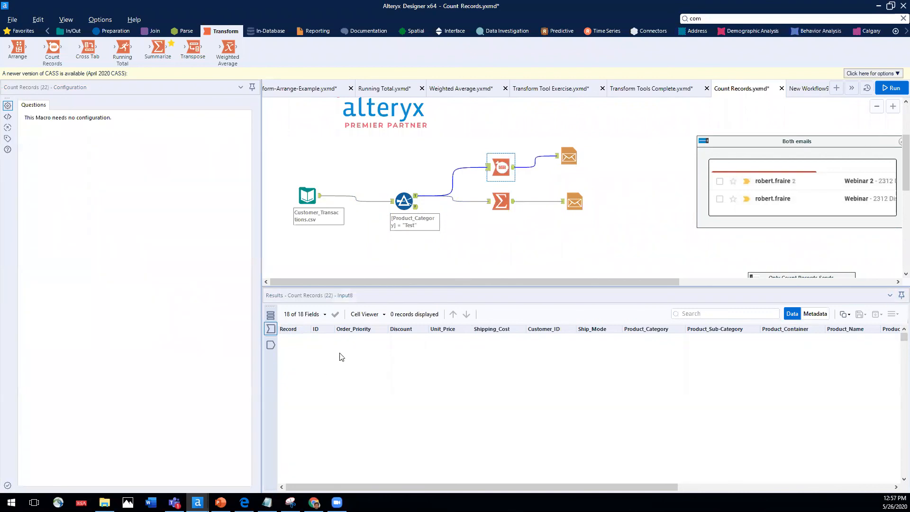
{"action": "left_click", "coordinate": [514, 167]}
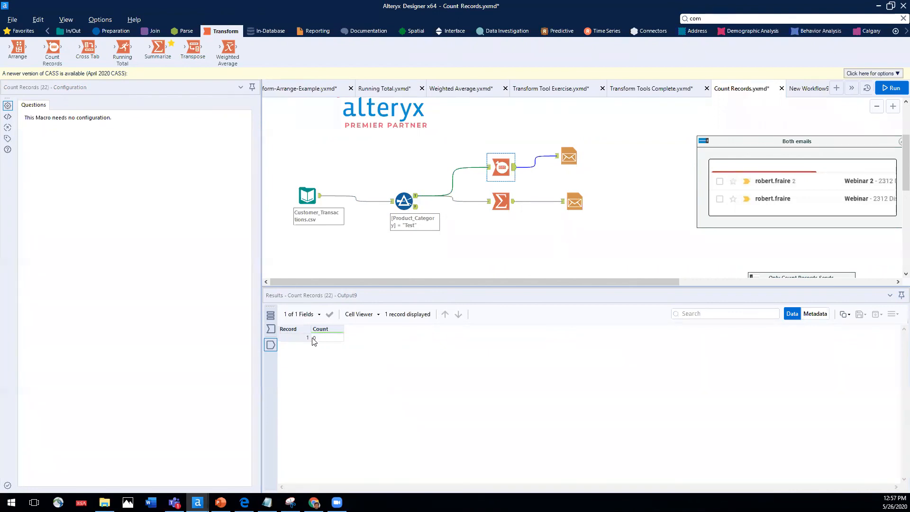
{"action": "left_click", "coordinate": [501, 201]}
{"action": "left_click", "coordinate": [270, 329]}
{"action": "left_click", "coordinate": [271, 328]}
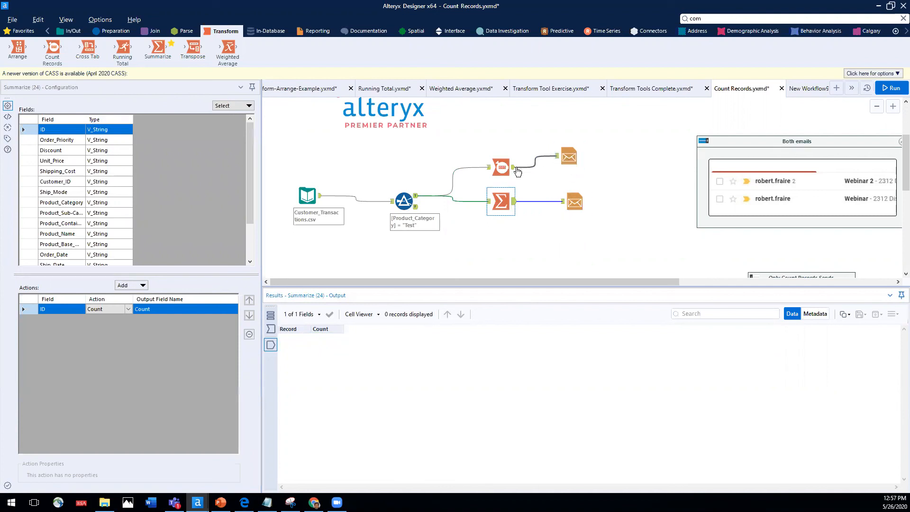
{"action": "left_click", "coordinate": [500, 166]}
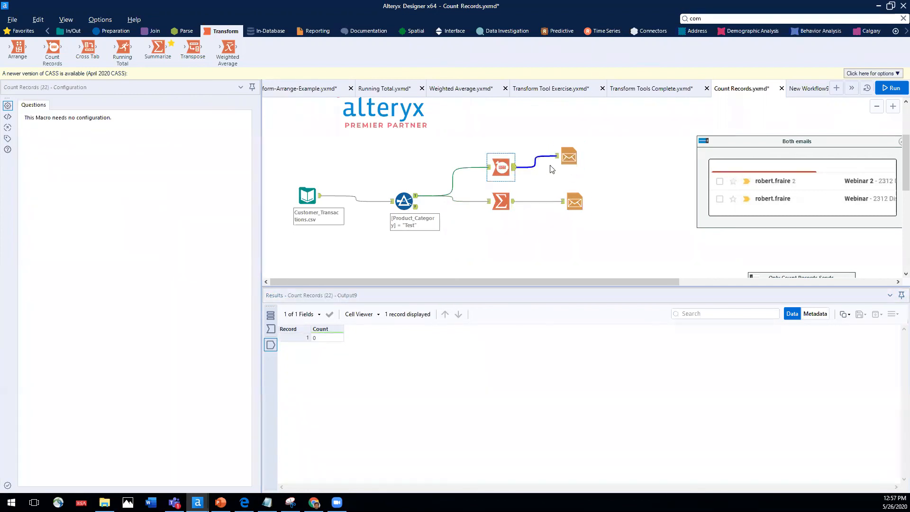
Step: Review the data entering the Email tool after Count Records against the Summarize output that feeds the other Email tool
{"action": "left_click", "coordinate": [567, 159]}
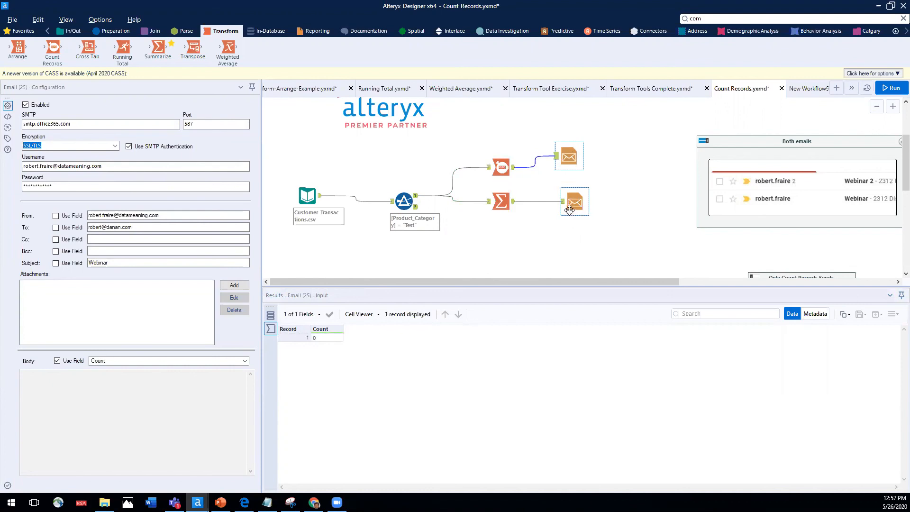
{"action": "left_click", "coordinate": [500, 206]}
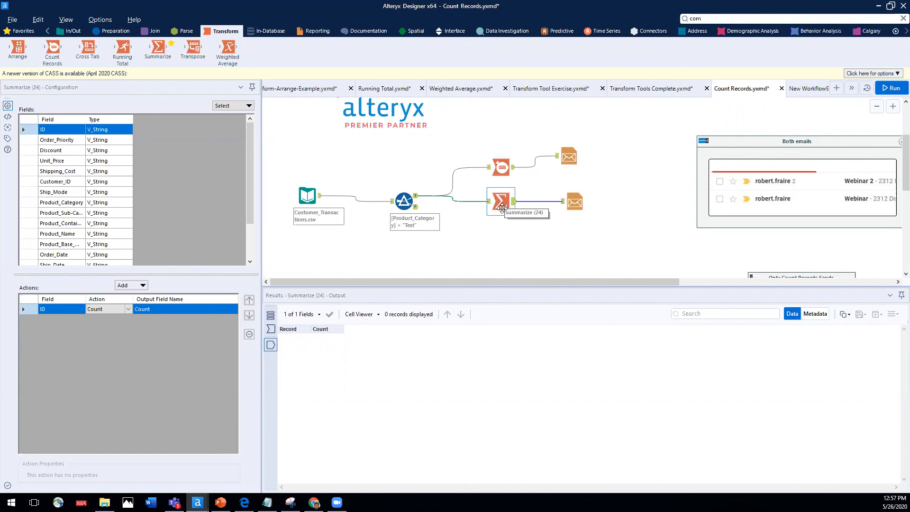
{"action": "left_click", "coordinate": [500, 167], "text": "ctrl"}
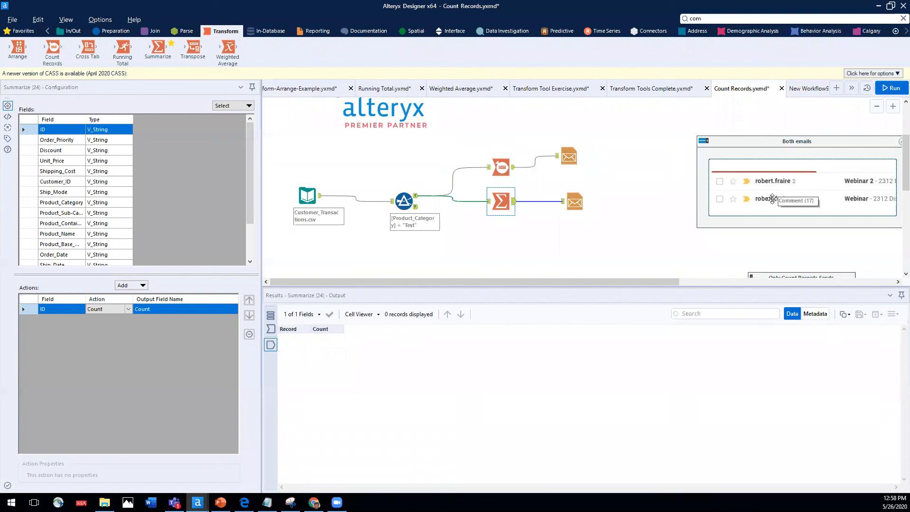
{"action": "scroll", "coordinate": [739, 209], "scroll_direction": "down", "scroll_amount": 1}
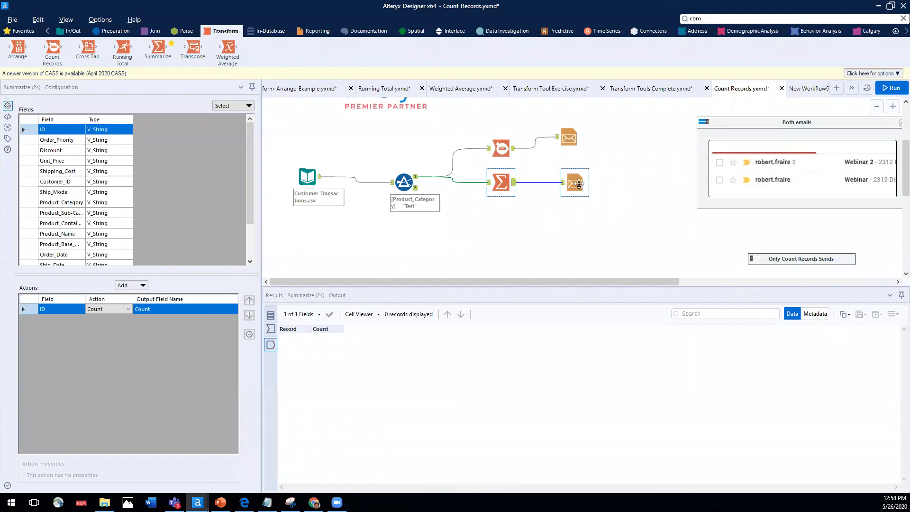